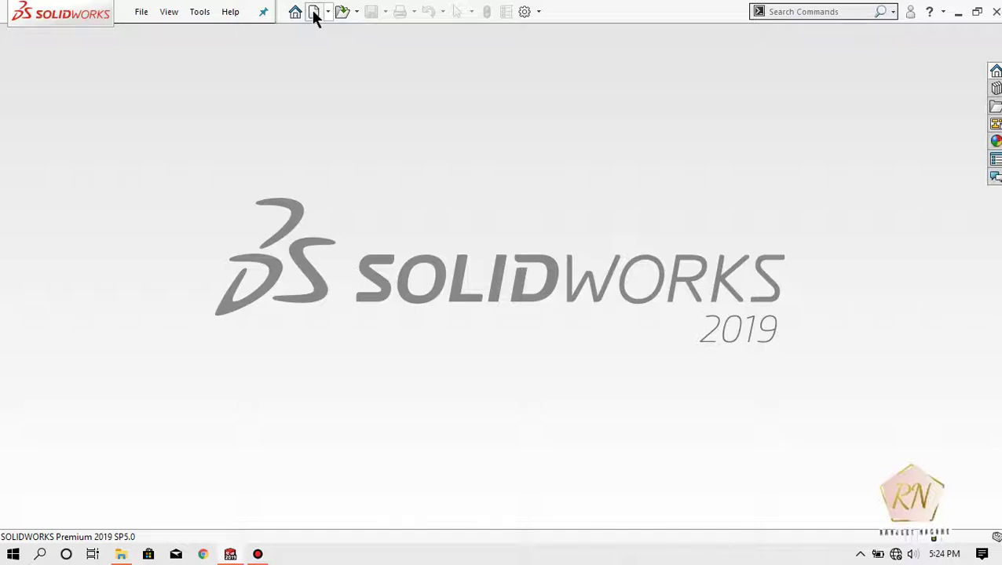
Create a new part, Part3, and start a sketch on the Right Plane
left_click(533, 435)
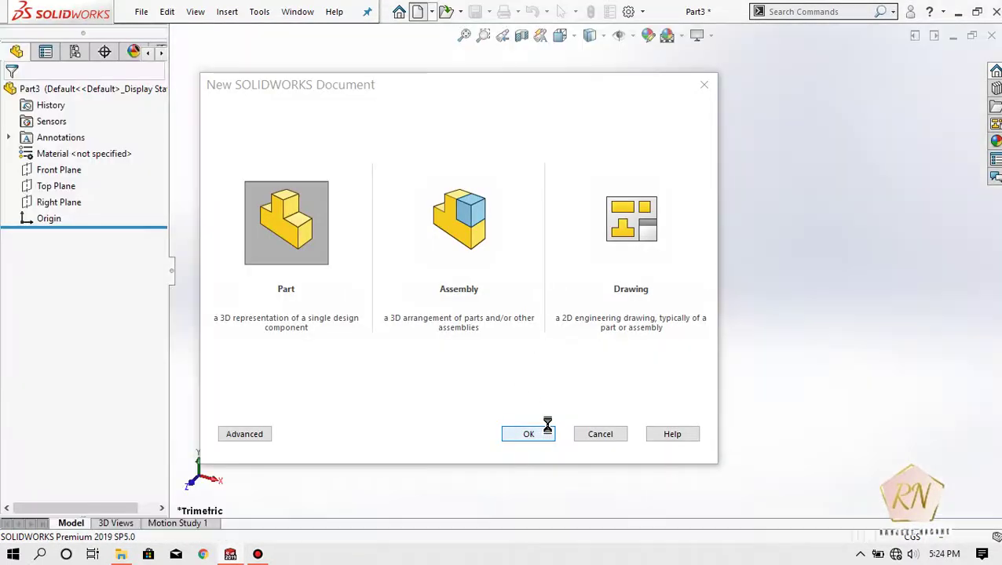
left_click(20, 48)
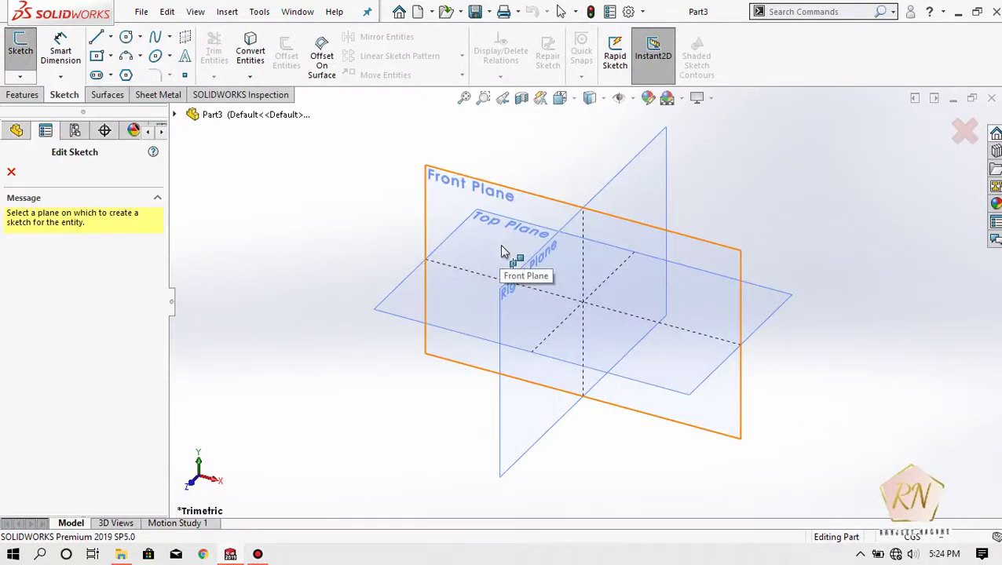
left_click(538, 267)
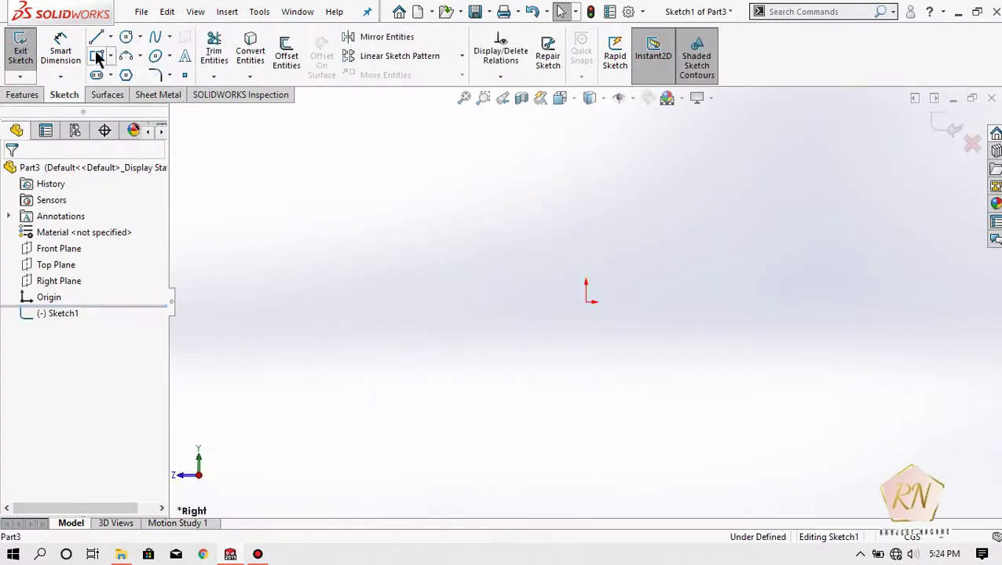
Draw a center rectangle on the origin and dimension its width to 92
left_click(587, 301)
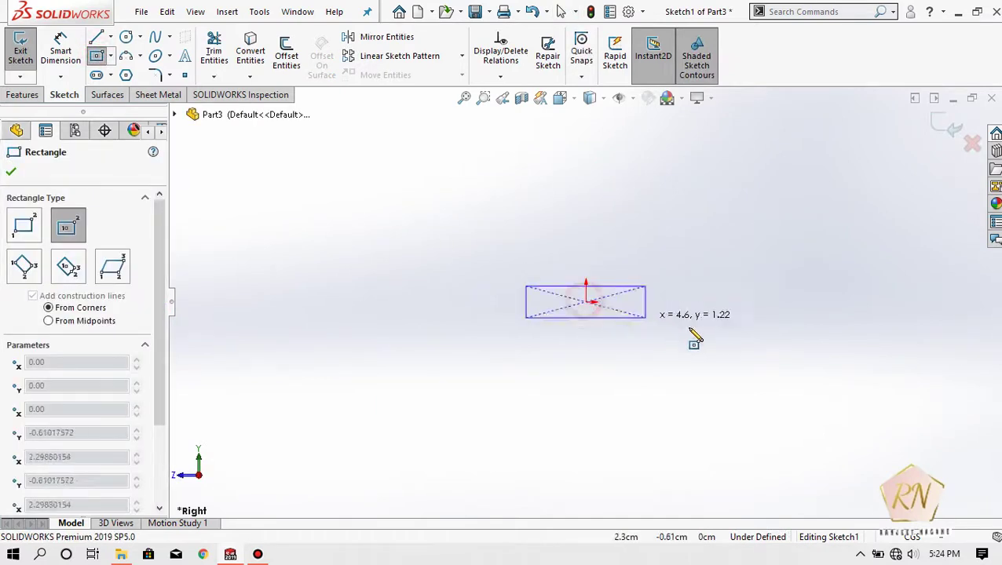
left_click(792, 343)
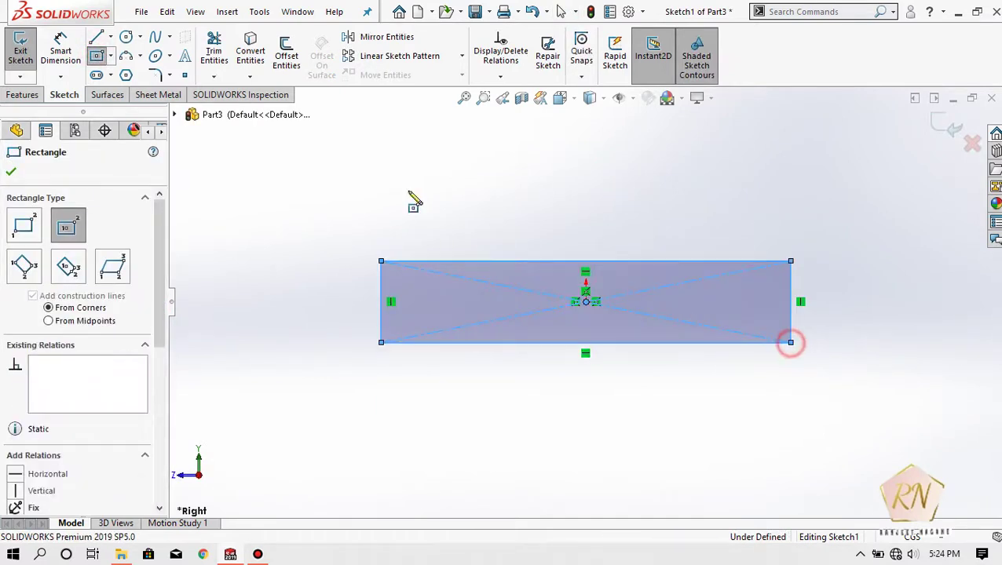
left_click(63, 47)
left_click(524, 230)
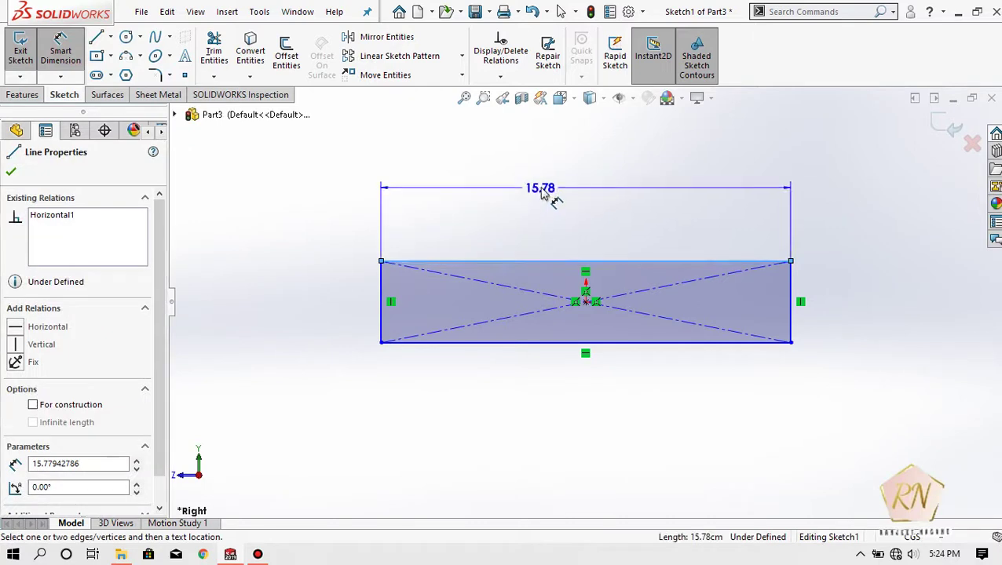
left_click(552, 196)
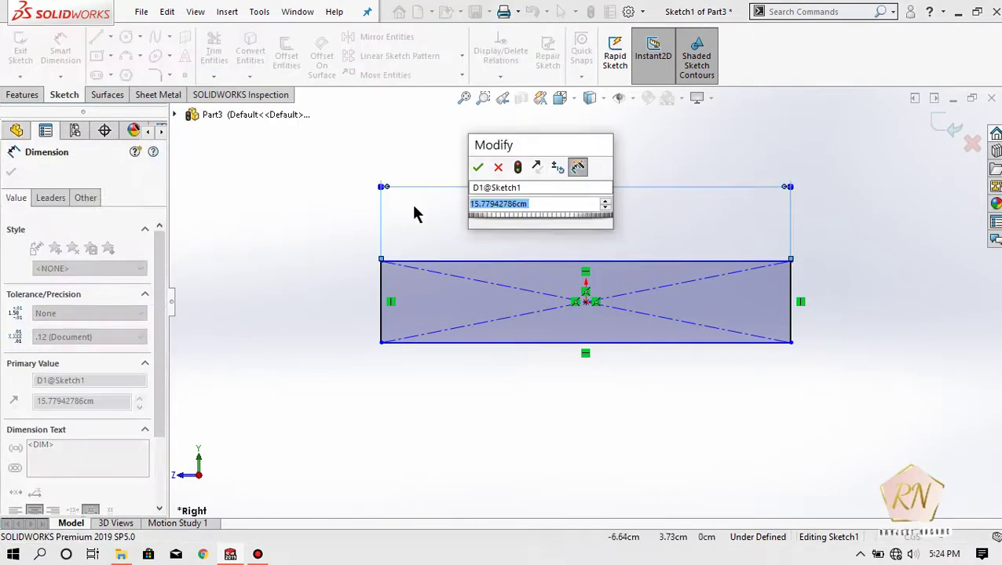
type("32=")
key("BackSpace")
type("92")
key("Return")
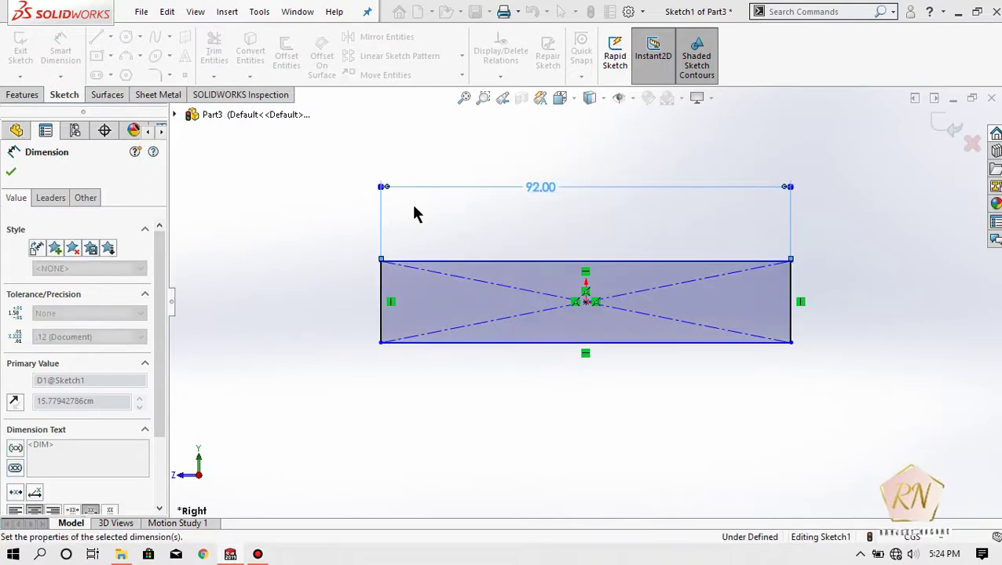
Dimension the rectangle's height to 12 so the sketch is fully defined
left_click(330, 301)
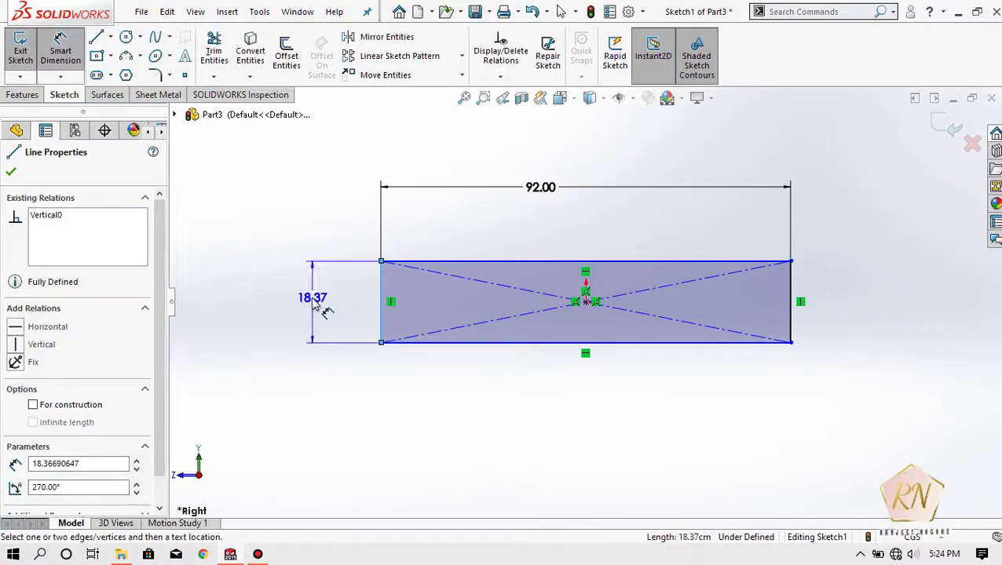
left_click(312, 302)
type("22")
key("Return")
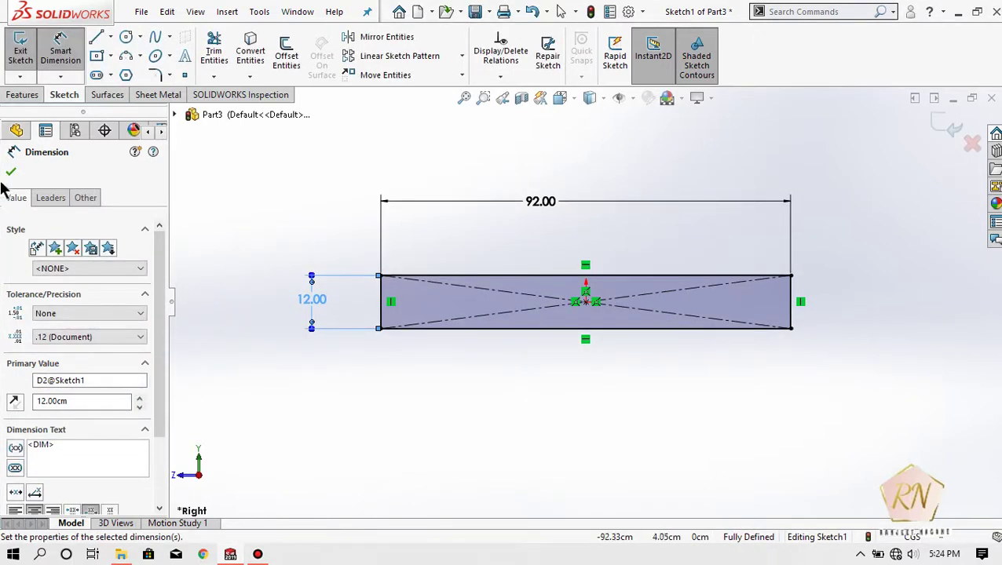
left_click(9, 173)
Draw an upright rectangle of lines rising from the base's top-right corner
key("l")
left_click(792, 277)
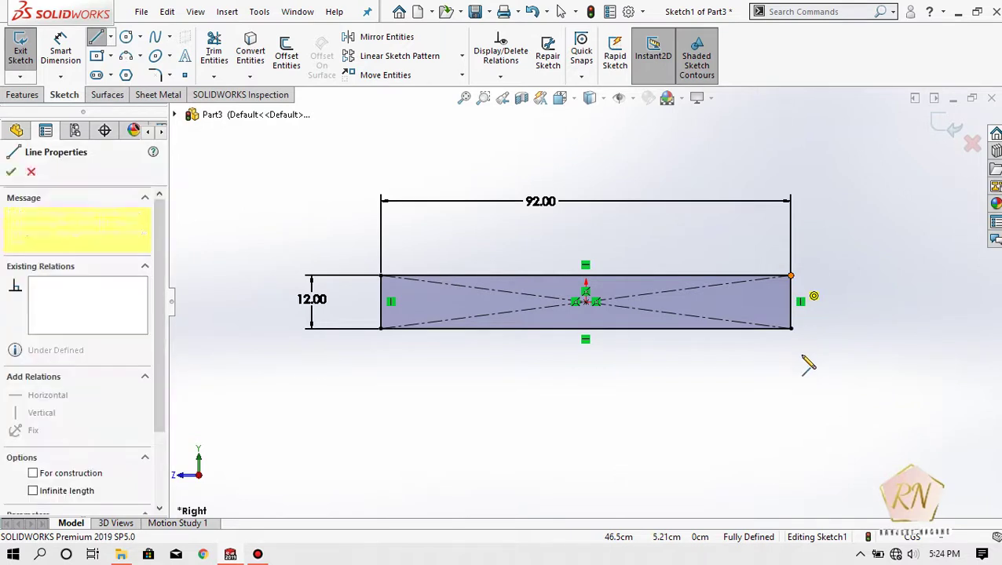
scroll(805, 357, "up", 3)
left_click(684, 138)
left_click(656, 138)
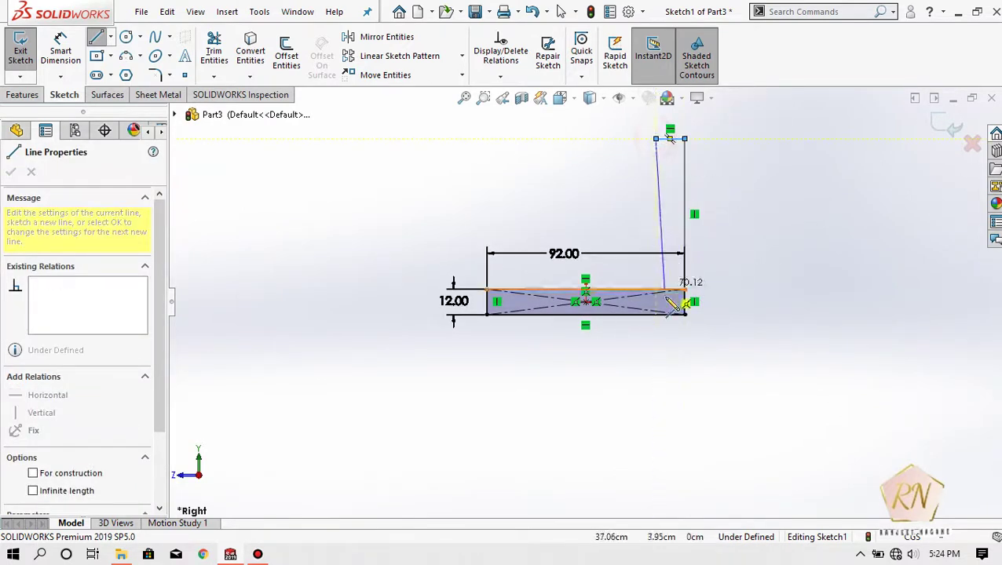
left_click(656, 292)
scroll(699, 267, "up", 2)
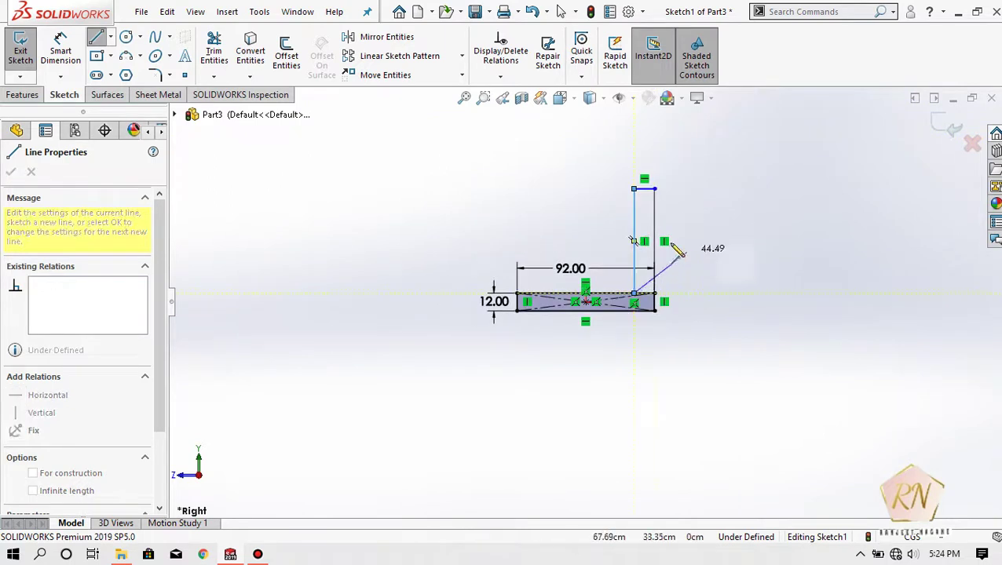
scroll(668, 204, "down", 2)
scroll(668, 200, "down", 1)
key("Escape")
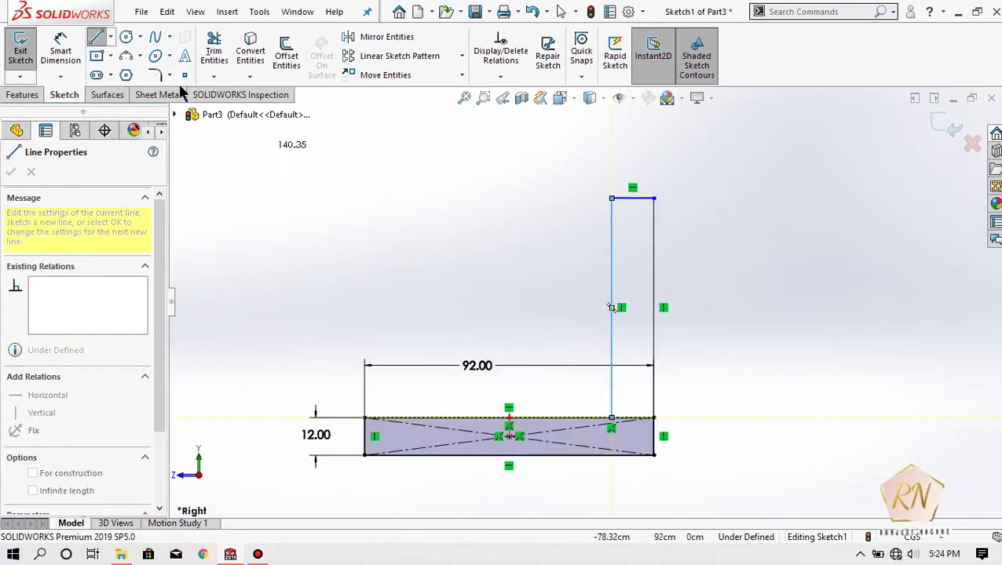
Dimension the upright's height, correcting it to 80
left_click(61, 51)
left_click(657, 307)
left_click(710, 298)
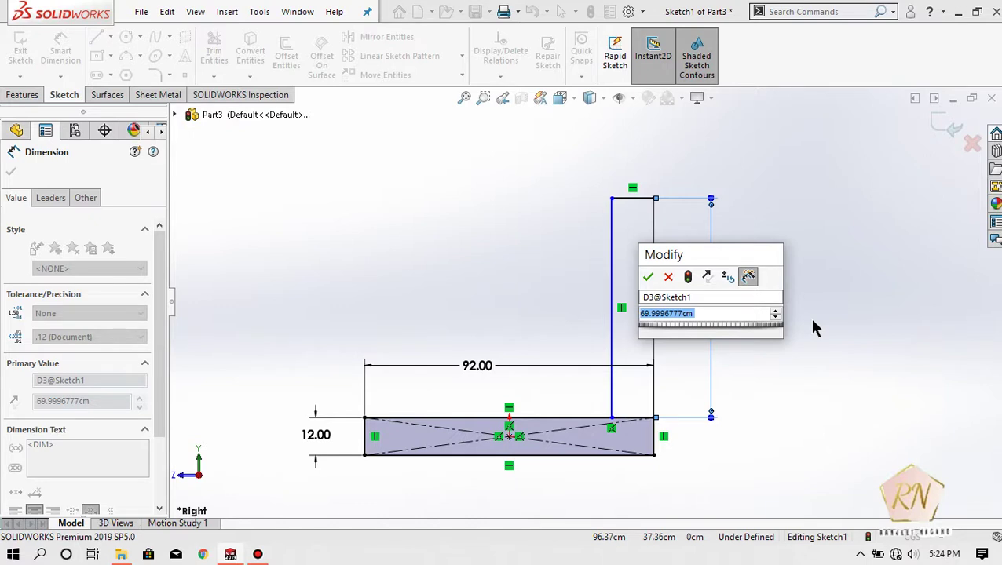
type("114")
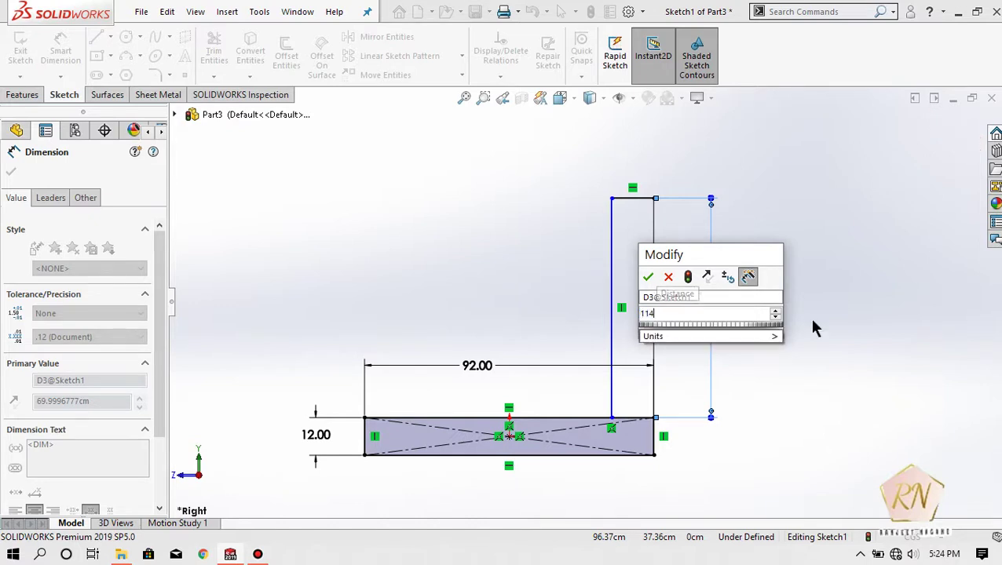
type("-12")
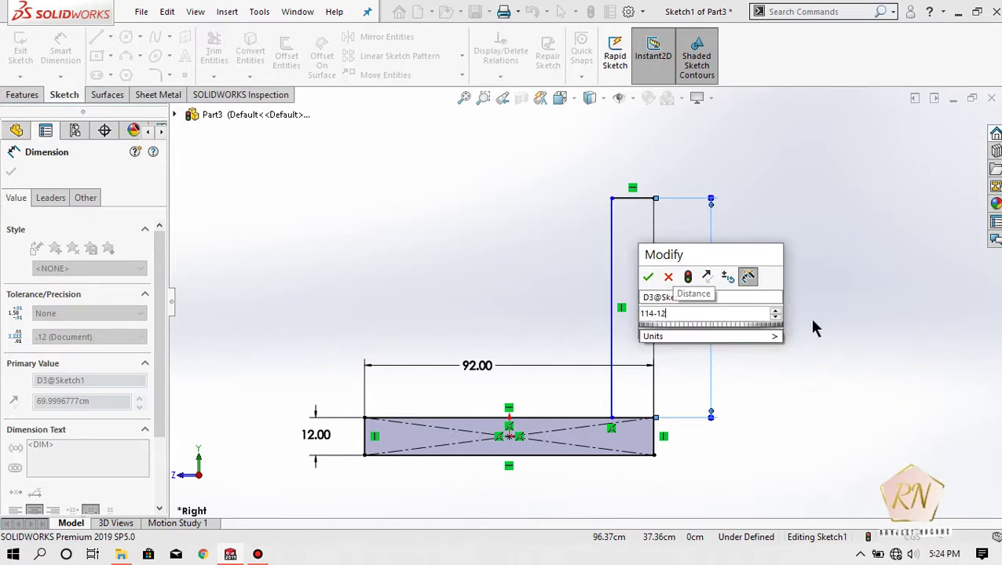
key("Return")
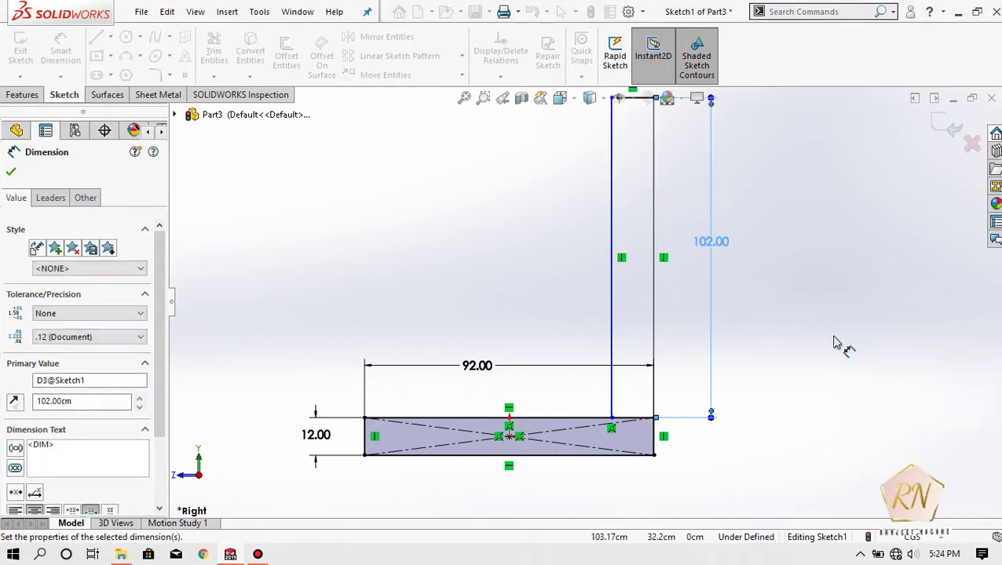
key("f")
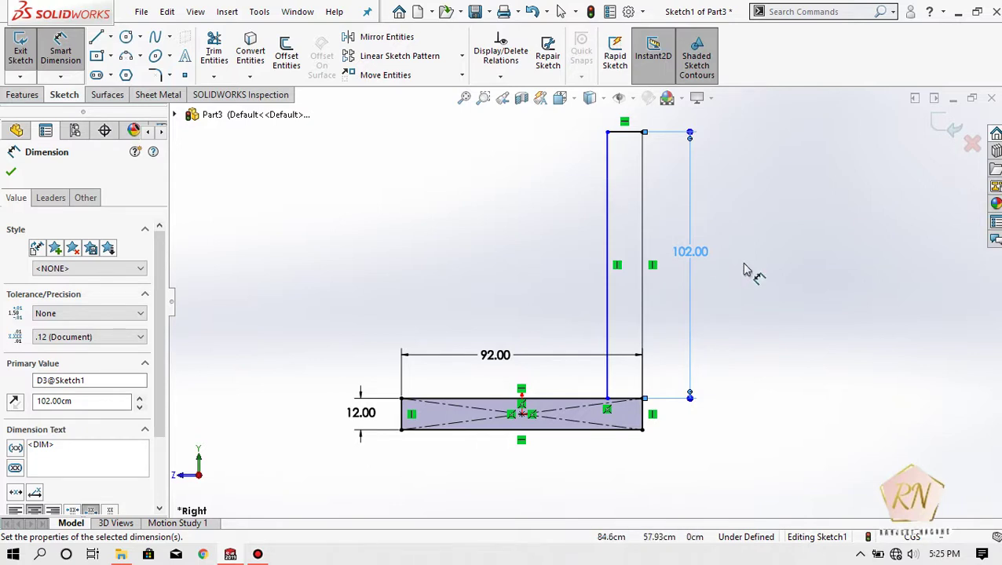
double_click(689, 252)
type("80")
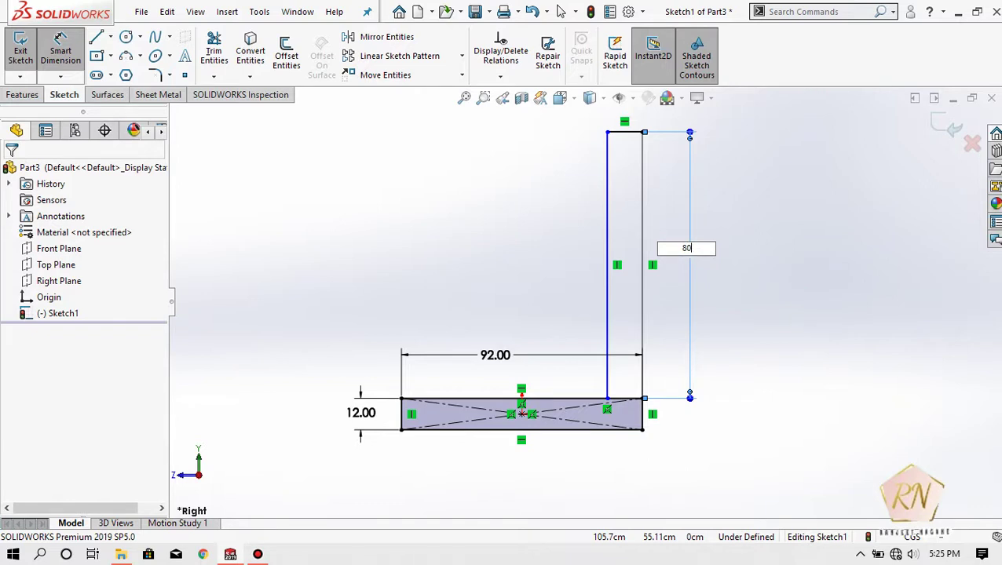
key("Return")
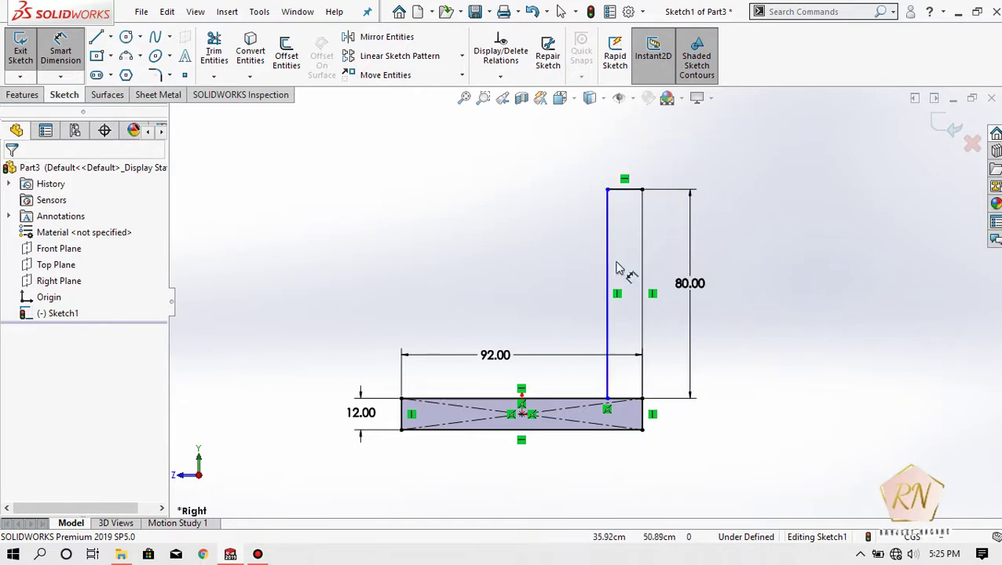
Dimension the upright's width to 10
left_click(624, 188)
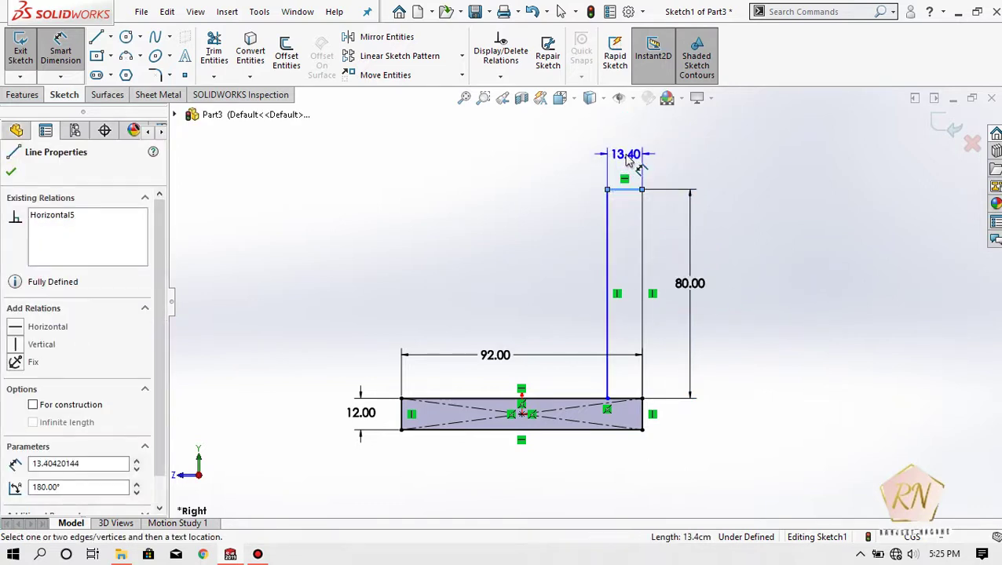
left_click(627, 156)
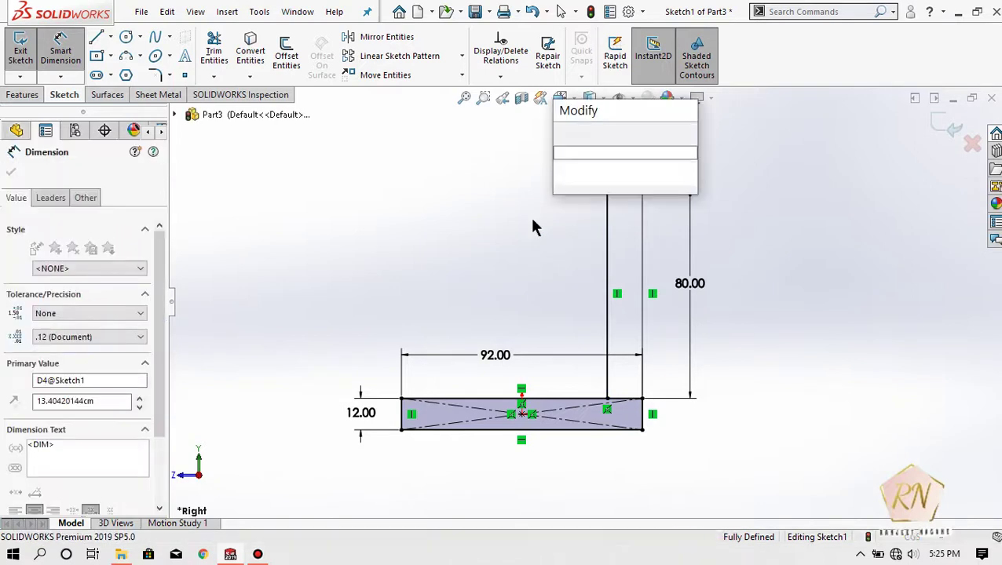
type("10")
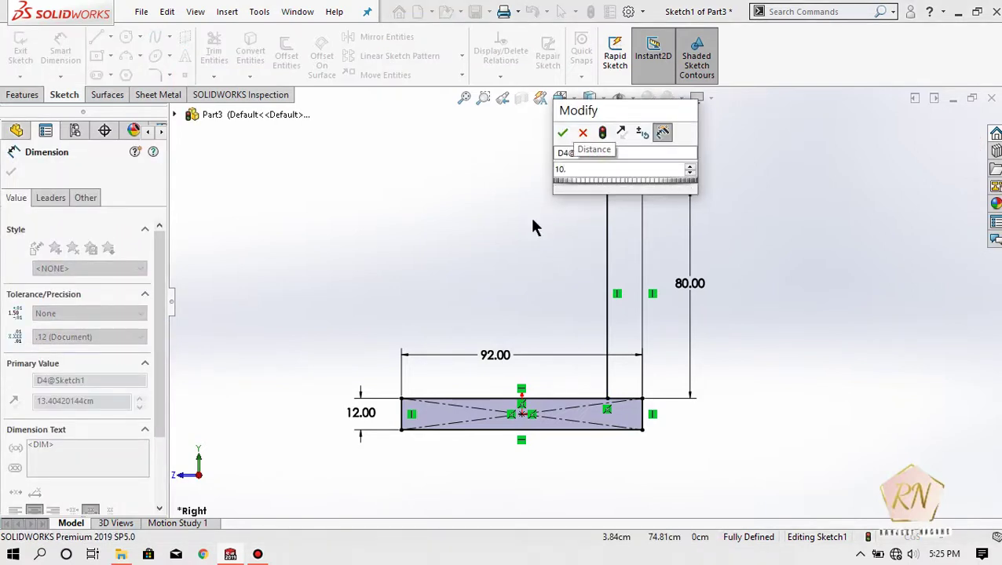
key("Return")
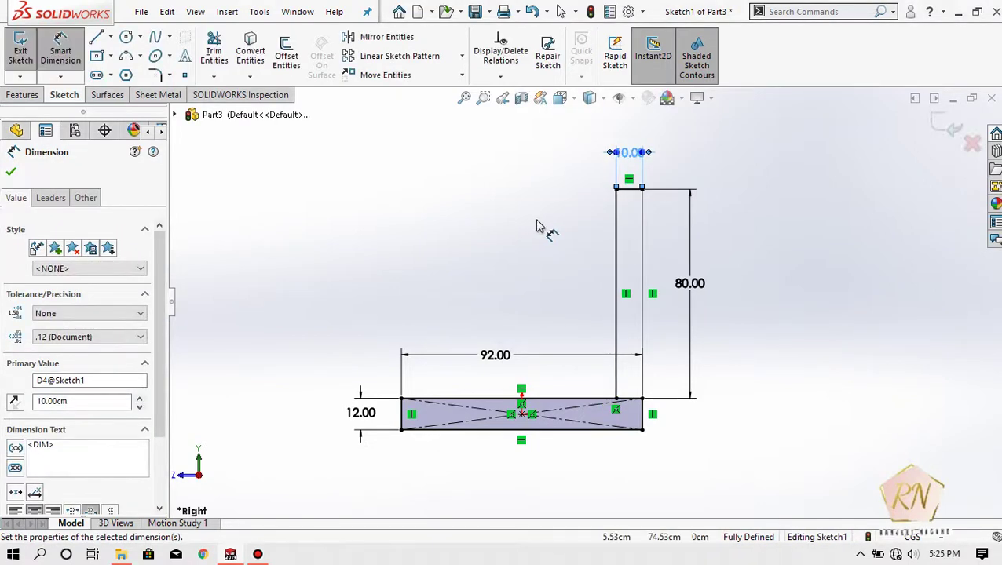
left_click(11, 172)
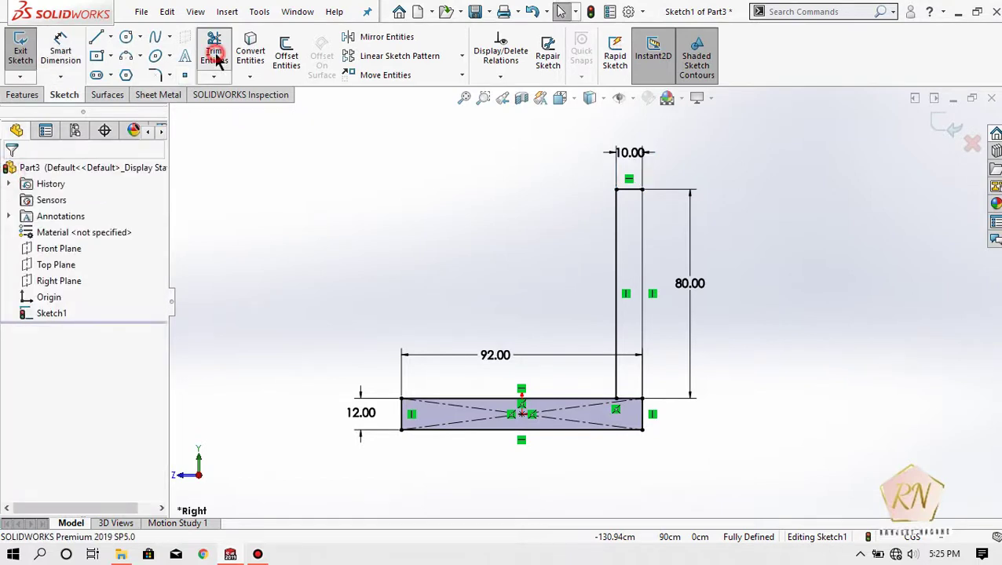
left_click(214, 51)
Trim the base edge under the upright and extrude the L-profile 92 deep
left_click(627, 400)
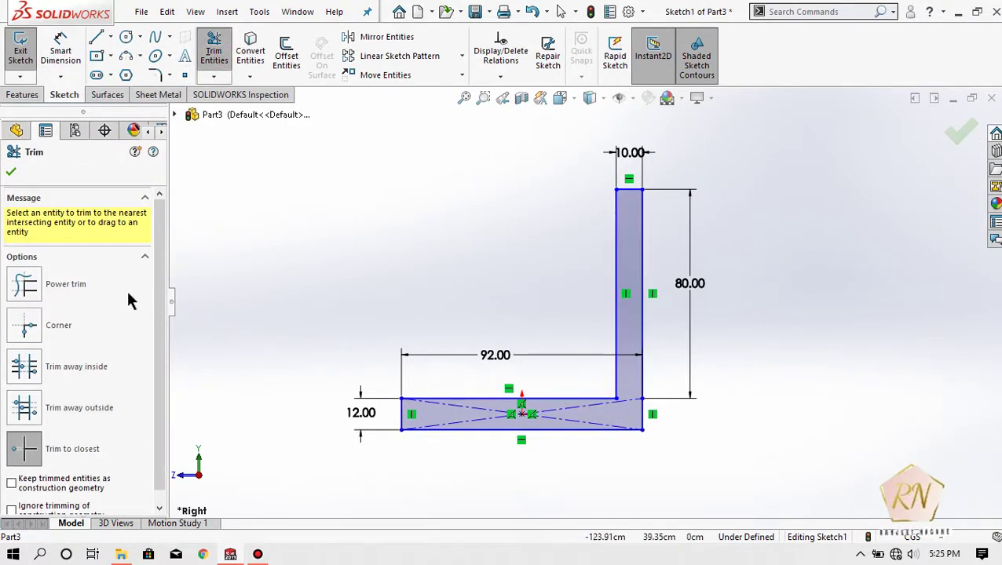
left_click(8, 173)
left_click(24, 94)
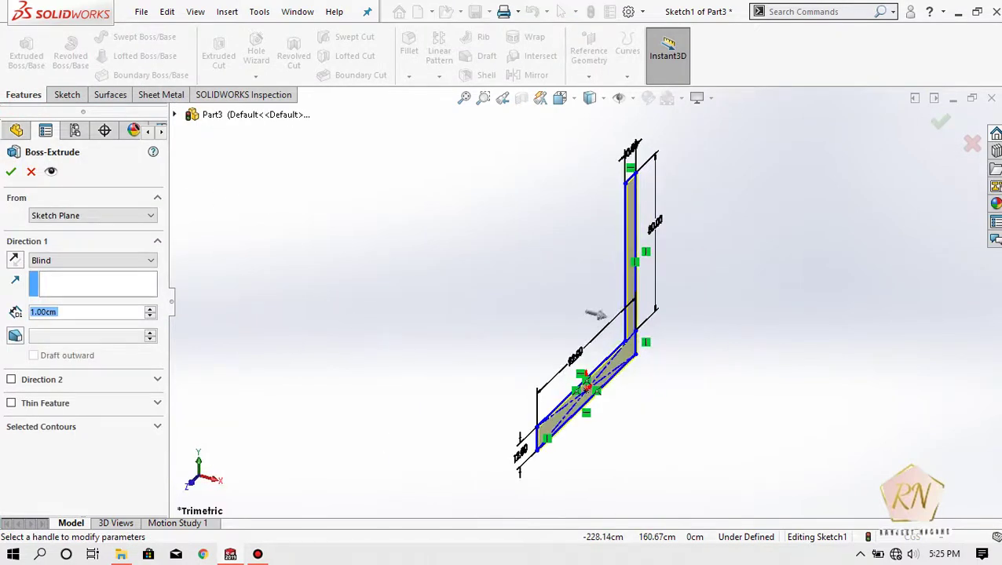
type("92")
key("Return")
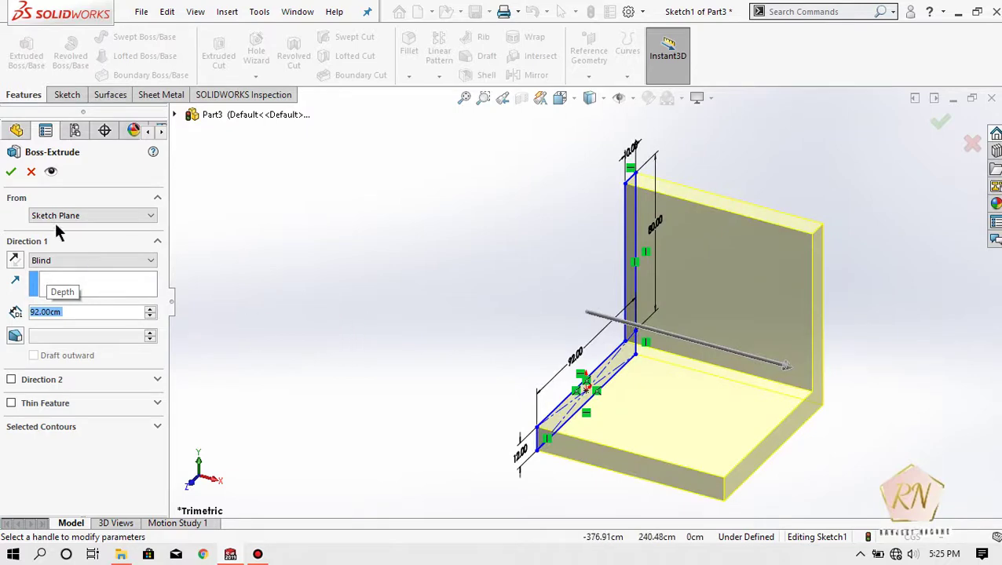
left_click(10, 173)
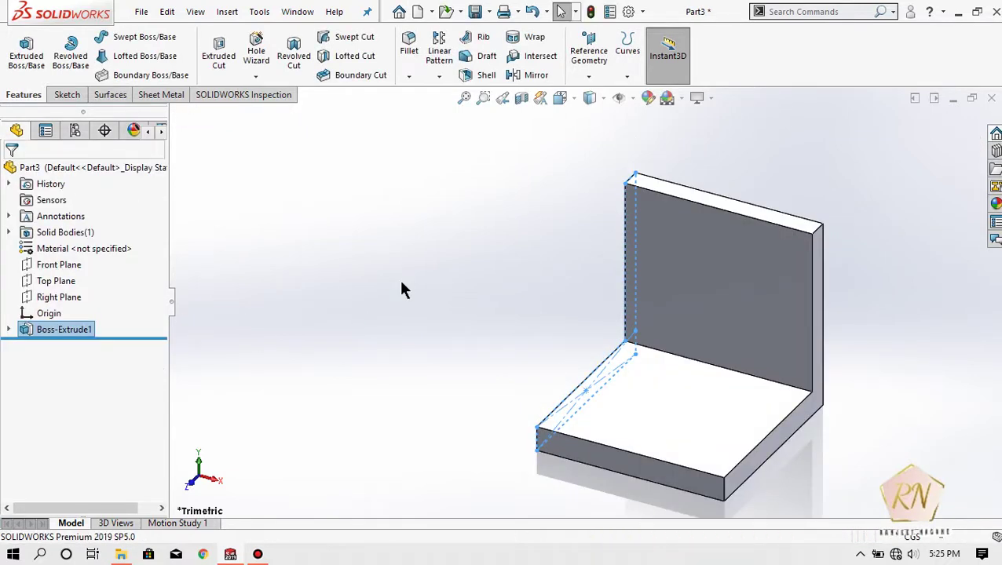
left_click(239, 301)
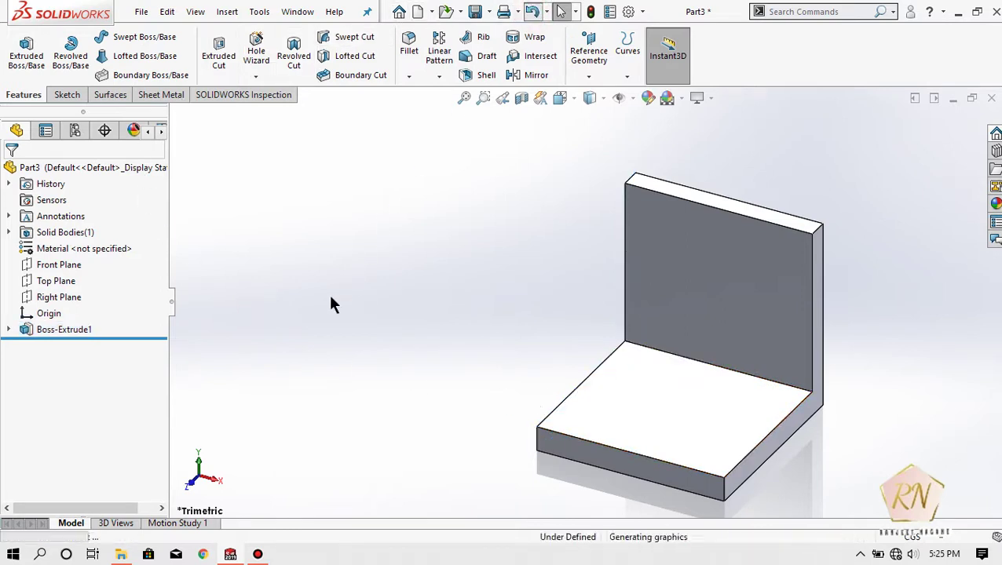
Re-extrude the L-shaped profile 51 cm deep as Boss-Extrude2
left_click(22, 95)
left_click(26, 52)
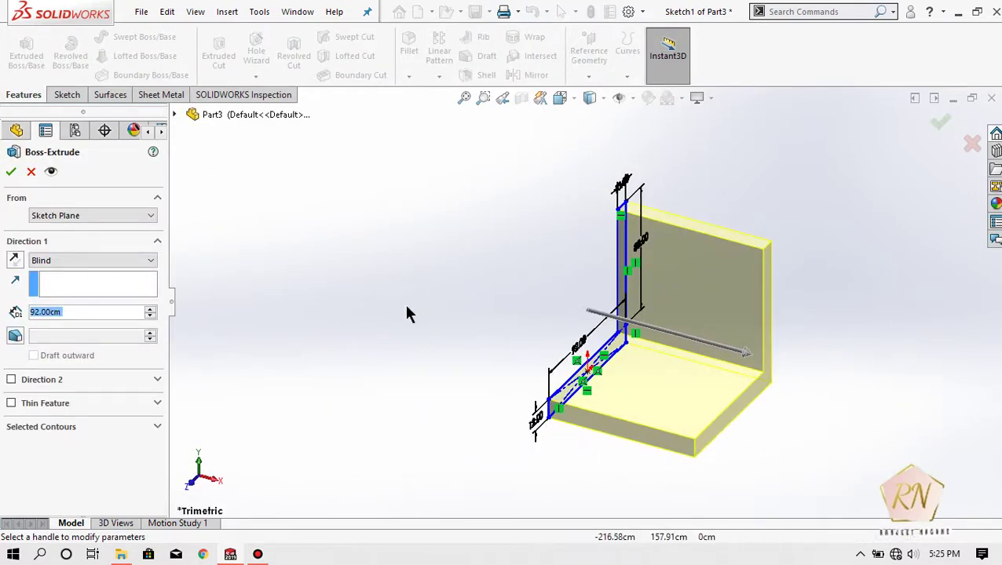
type("51")
key("Return")
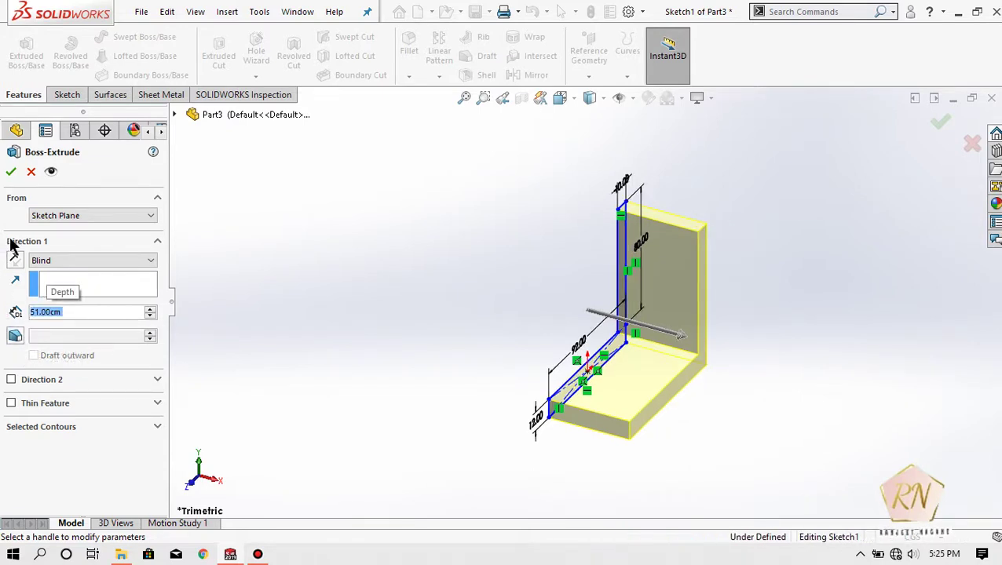
left_click(11, 171)
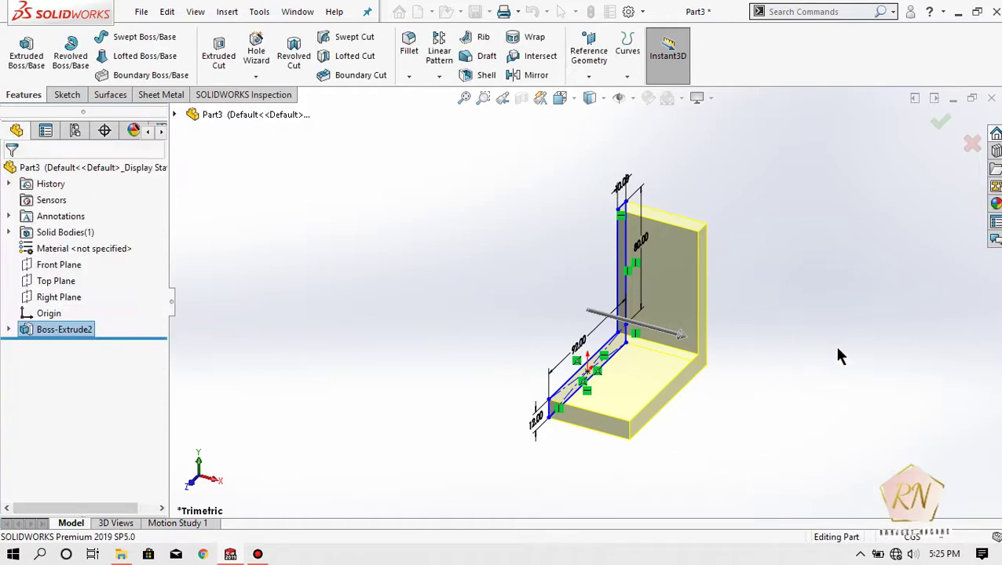
left_click(665, 287)
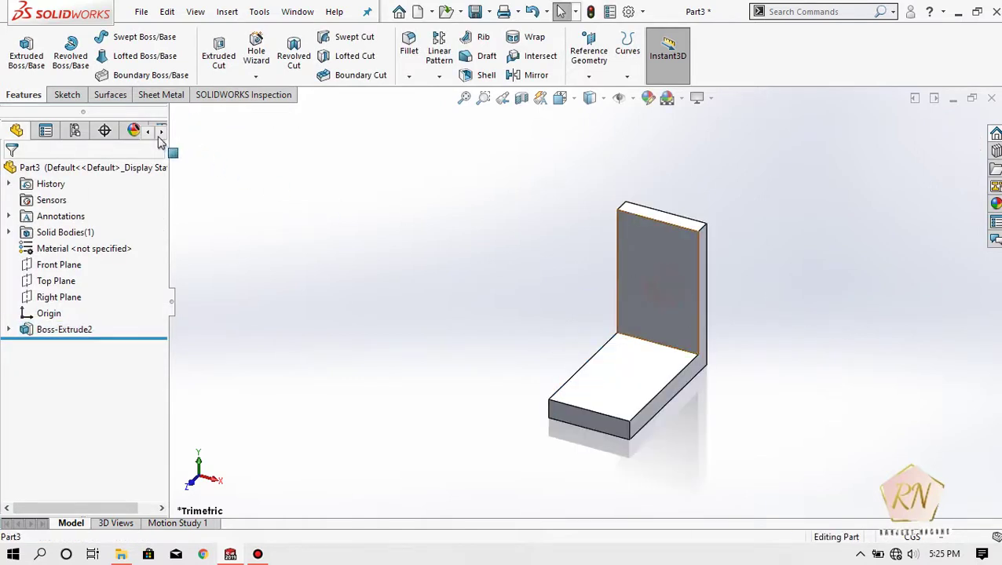
Sketch a triangle at the upright's top-right corner on its face, in Front view
left_click(78, 96)
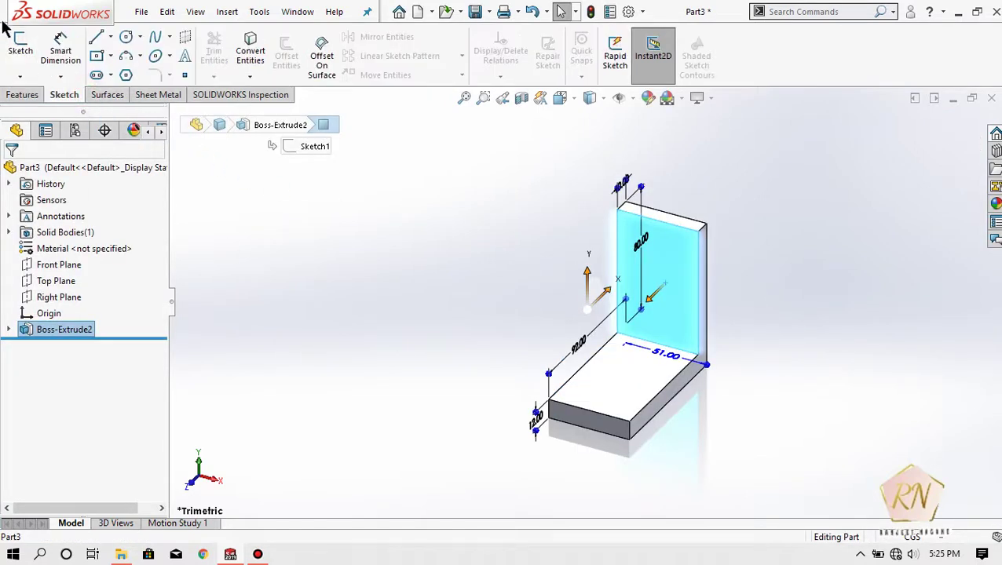
left_click(19, 48)
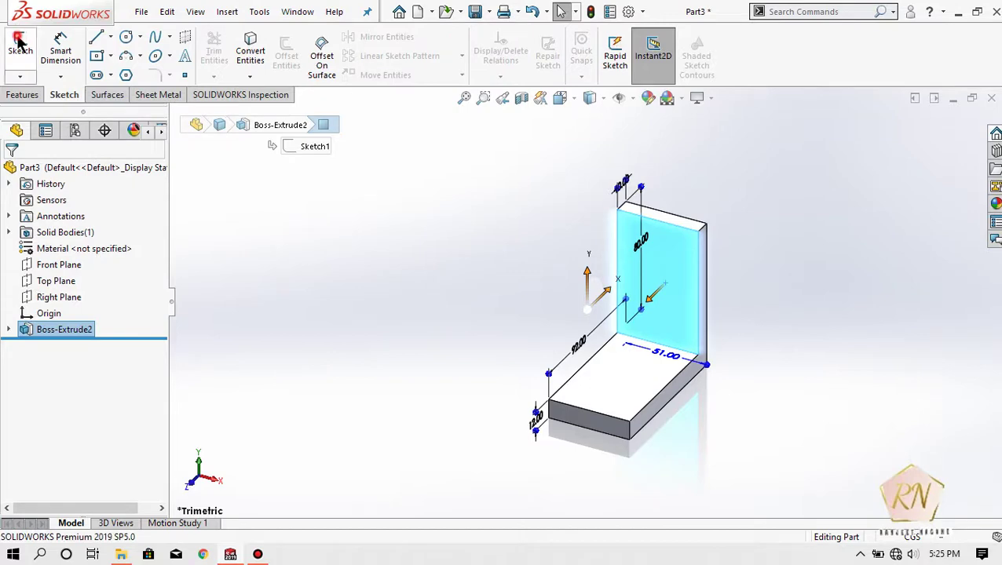
left_click(561, 97)
left_click(397, 366)
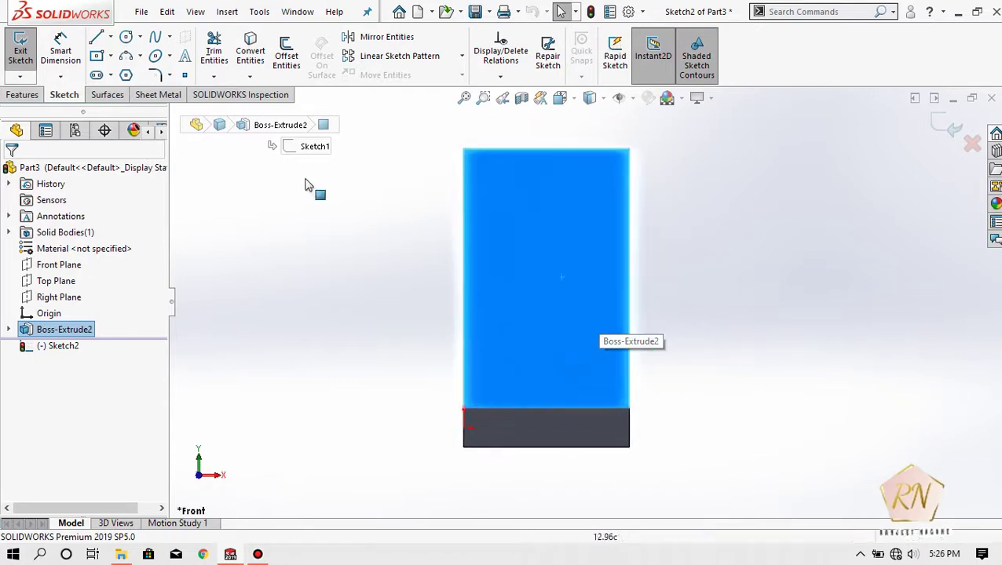
left_click(92, 38)
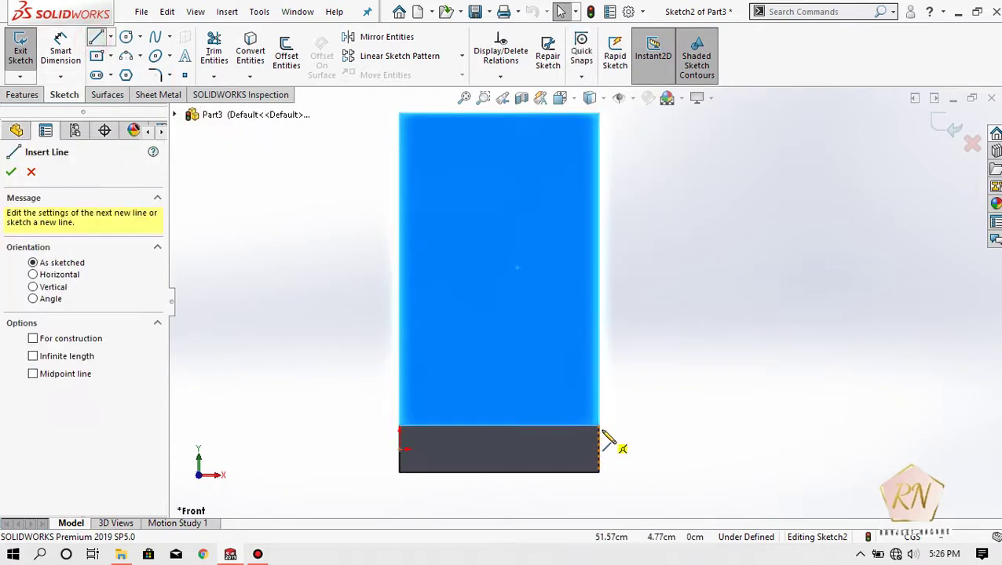
left_click(598, 427)
left_click(485, 114)
left_click(598, 114)
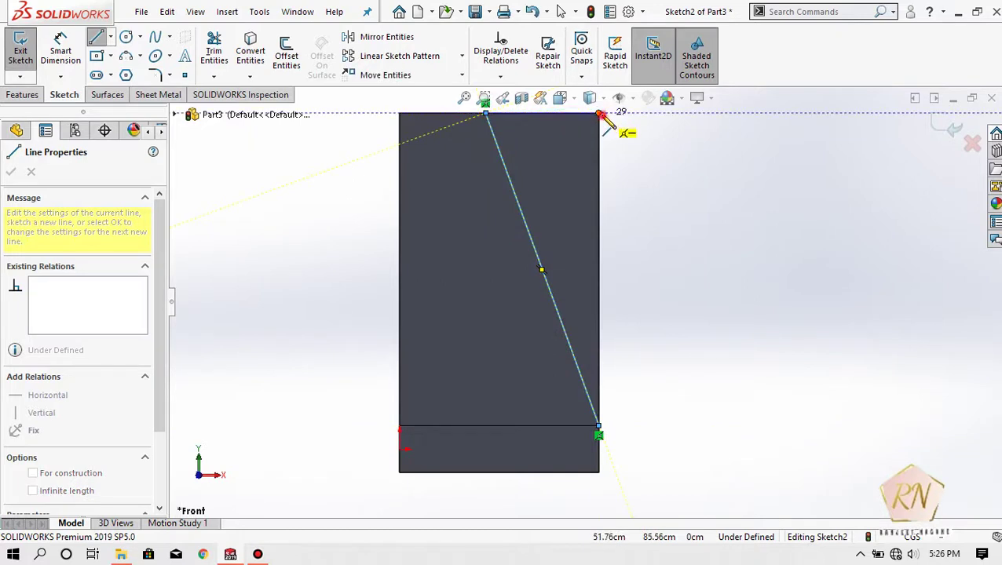
left_click(599, 427)
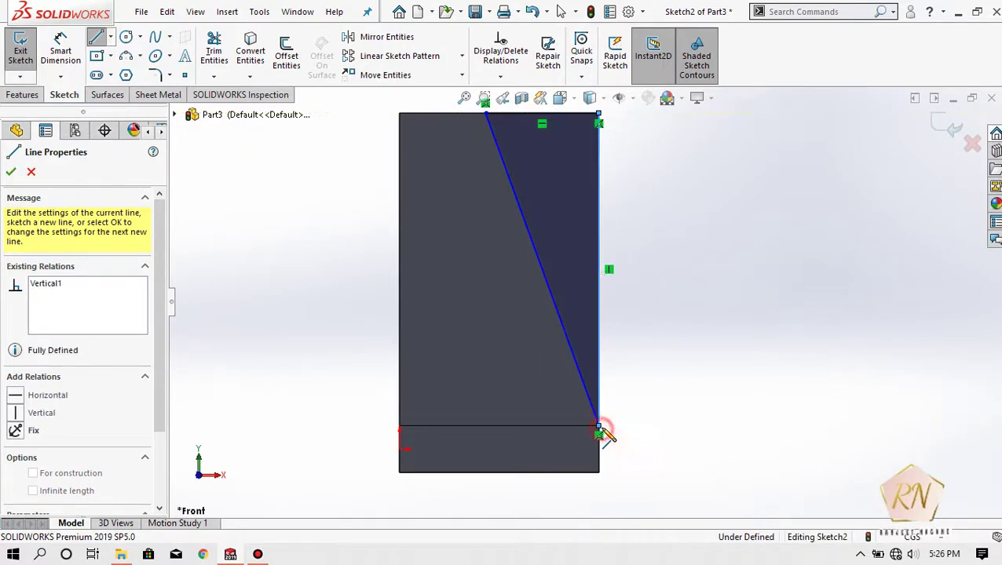
scroll(628, 436, "up", 2)
scroll(588, 157, "down", 3)
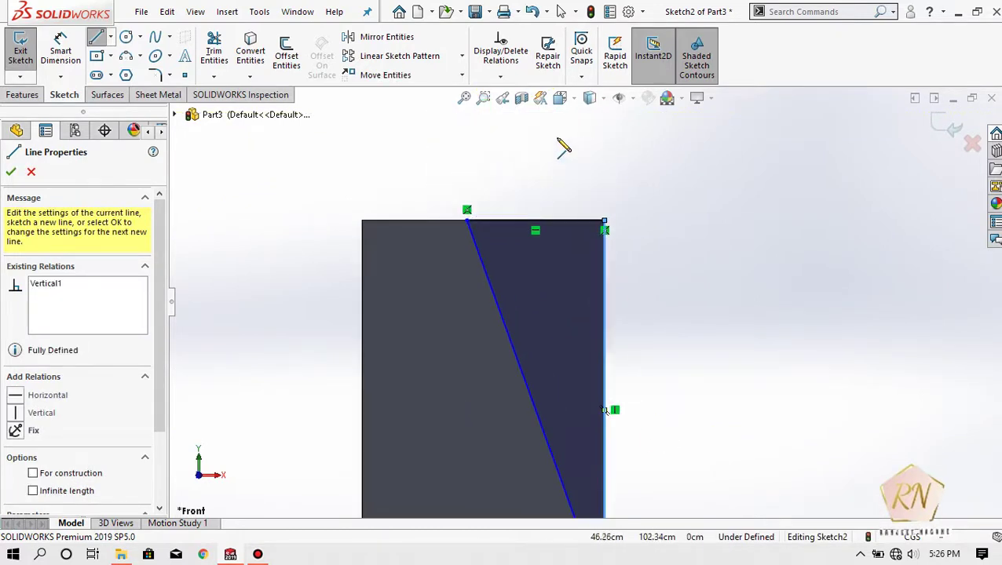
Dimension the triangle's top edge to 30, fully defining Sketch2
left_click(76, 47)
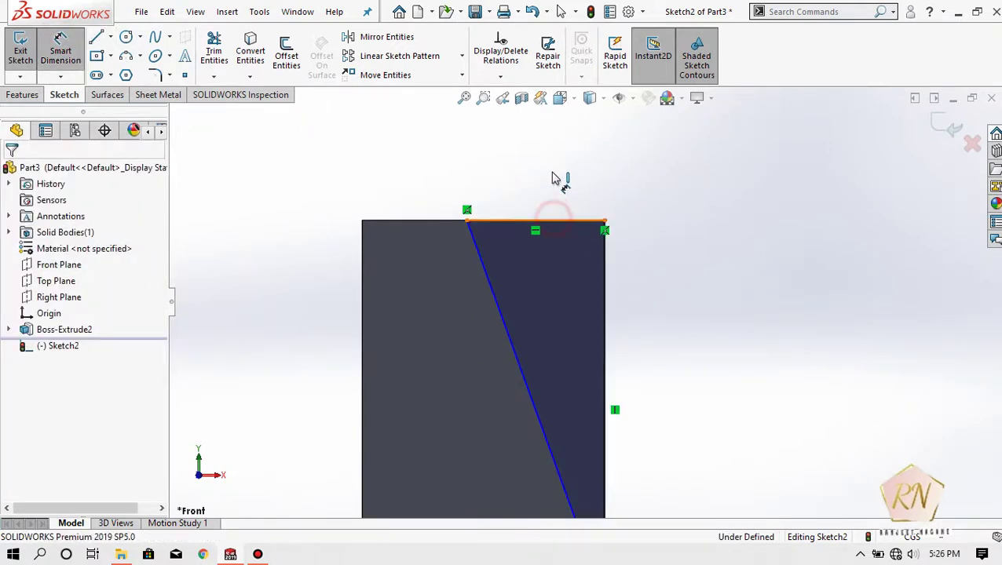
left_click(554, 219)
left_click(542, 164)
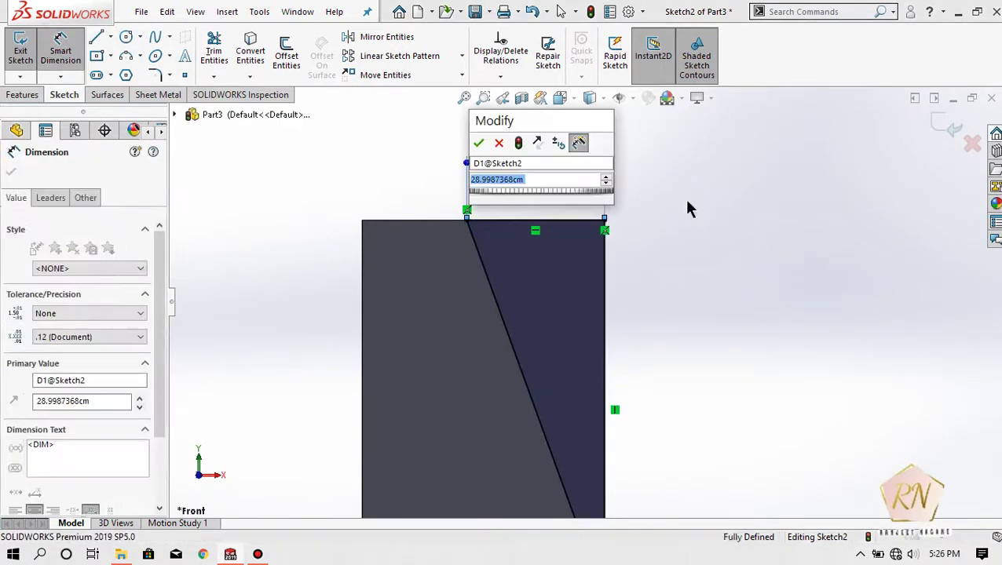
type("30")
key("Return")
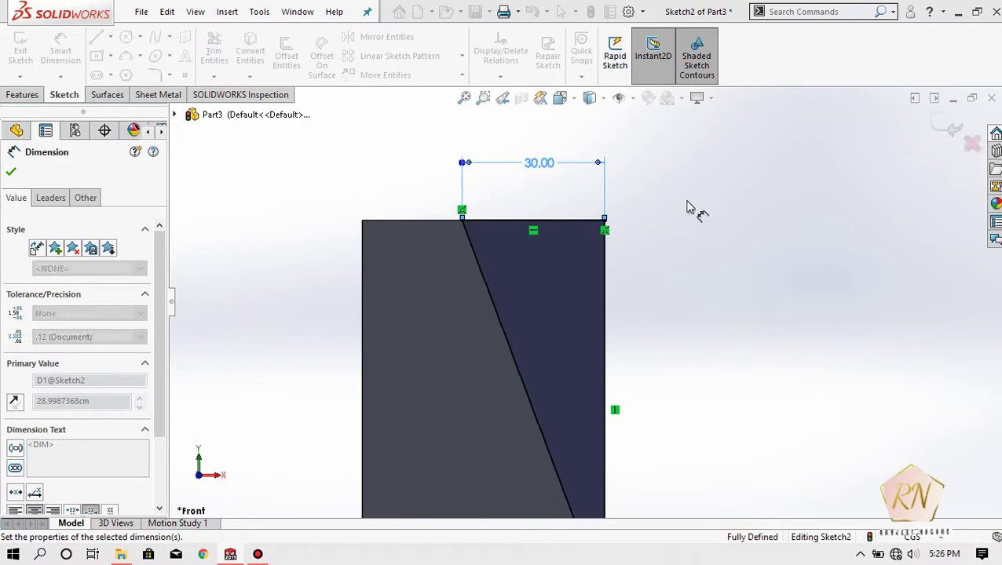
scroll(583, 266, "up", 3)
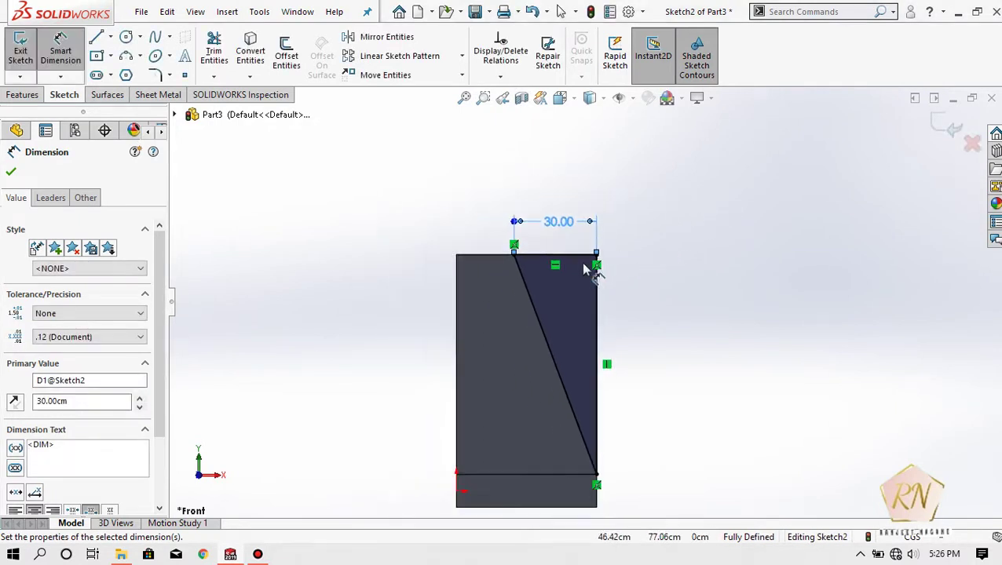
left_click(11, 171)
left_click(22, 94)
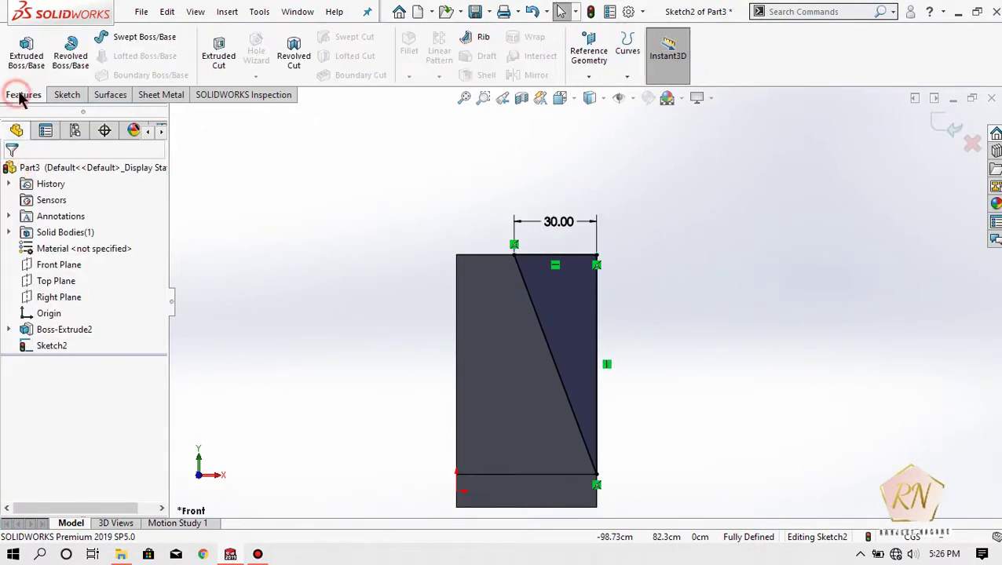
Cut the triangle through the upright and orbit to inspect the taper
left_click(218, 49)
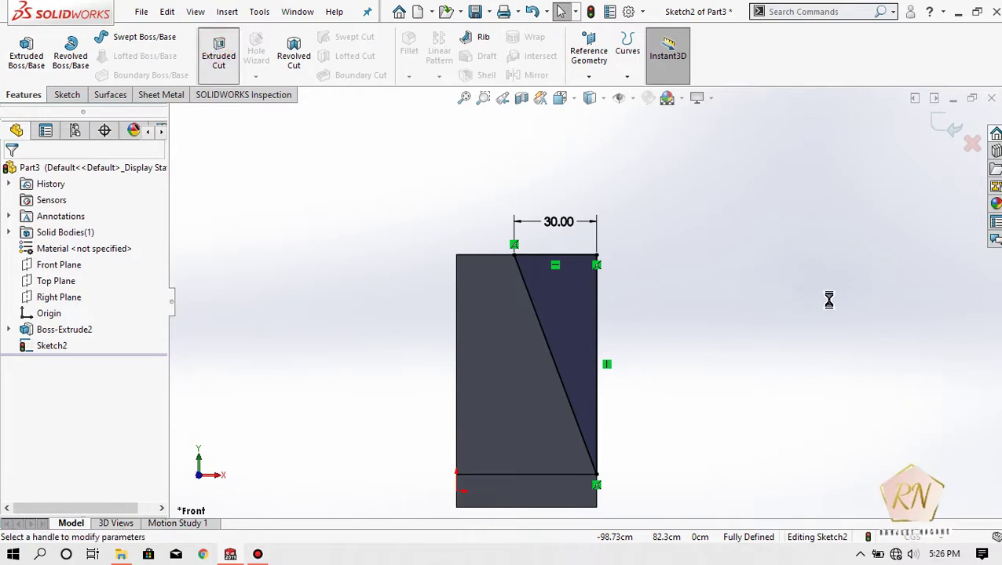
middle_click_drag(711, 307, 439, 339)
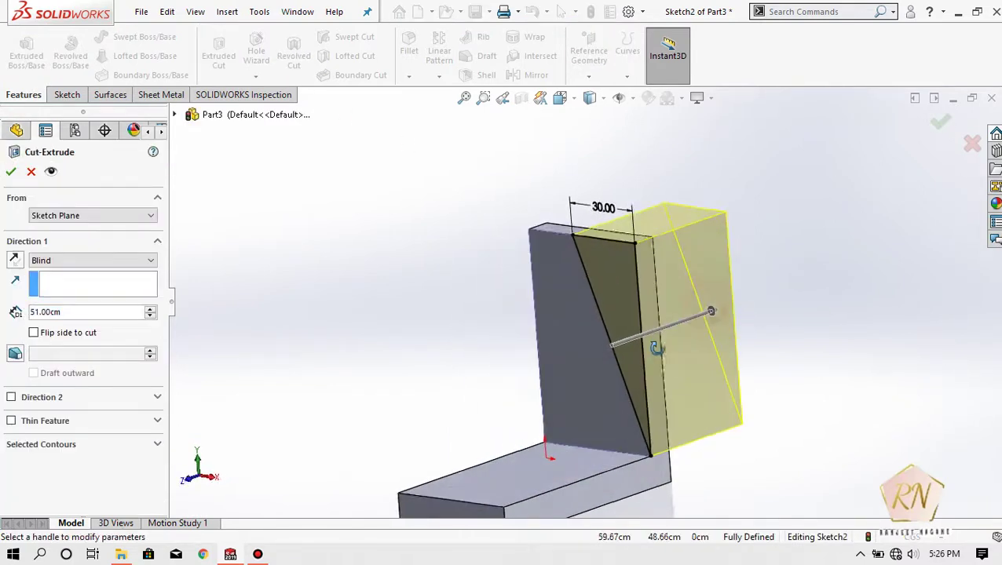
left_click(407, 338)
scroll(482, 344, "up", 2)
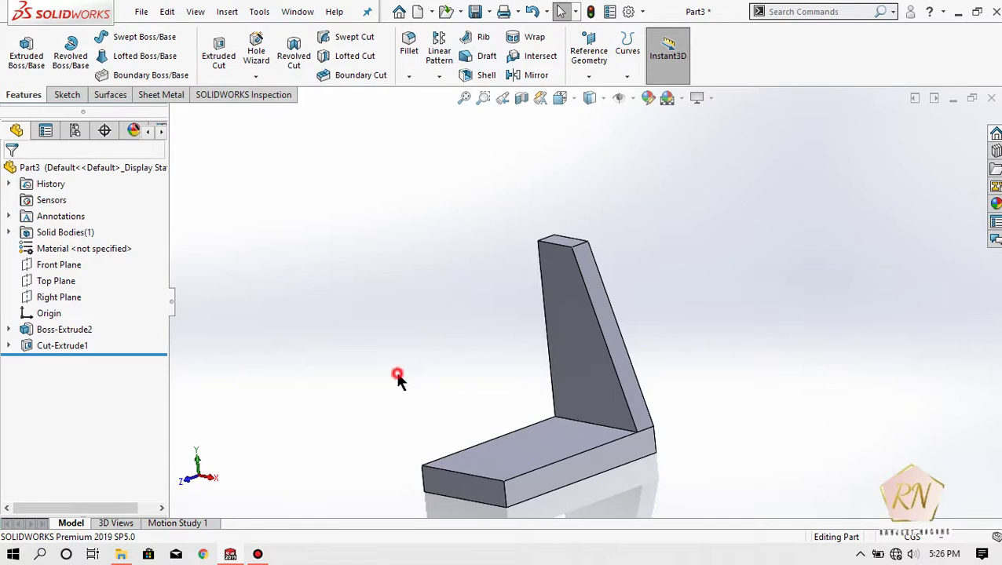
mouse_move(398, 377)
middle_mouse_down()
mouse_move(567, 352)
mouse_move(515, 369)
middle_mouse_up()
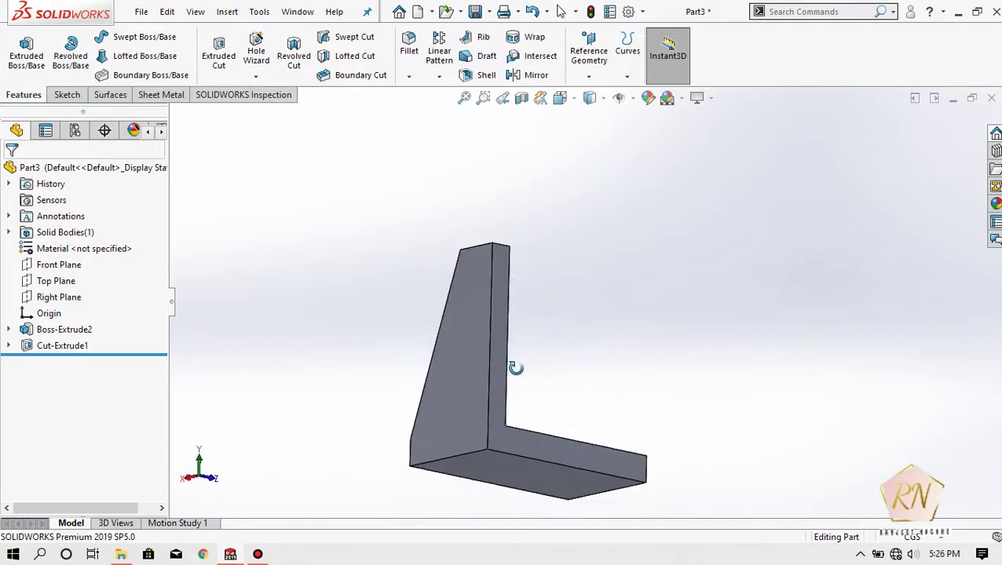
left_click(66, 95)
Start Sketch3 on the bracket's side face, viewed from the Left
left_click(21, 49)
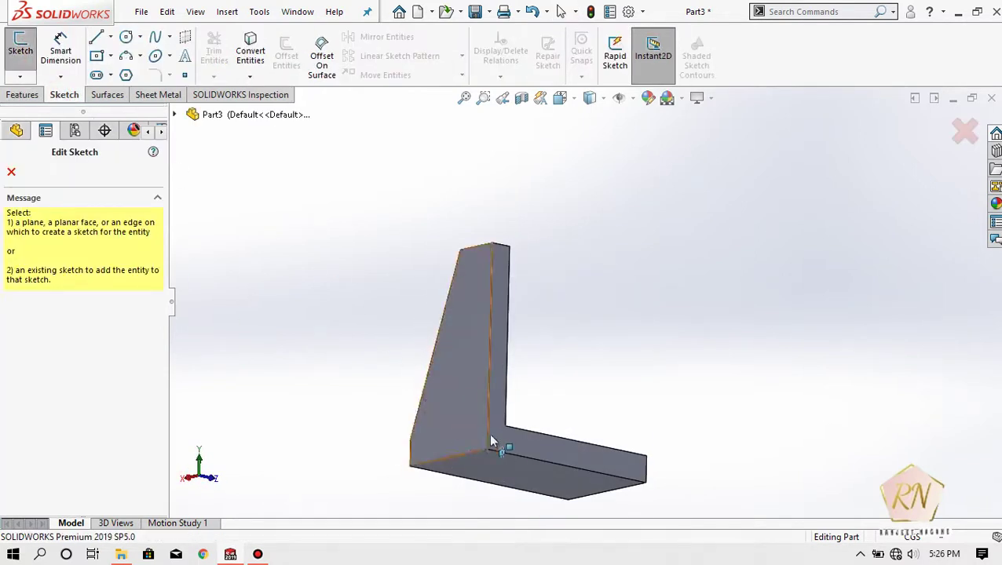
left_click(496, 433)
left_click(555, 104)
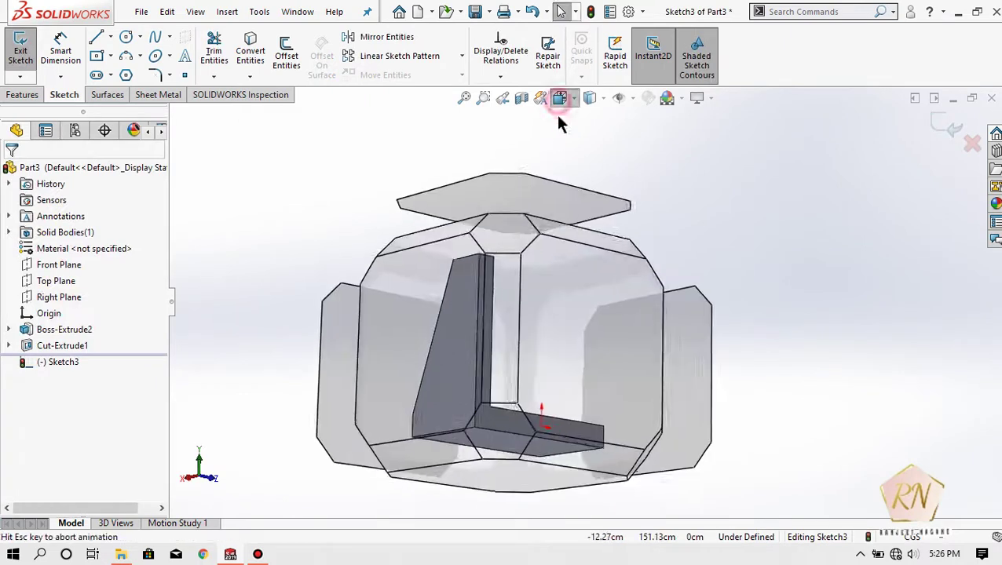
left_click(496, 338)
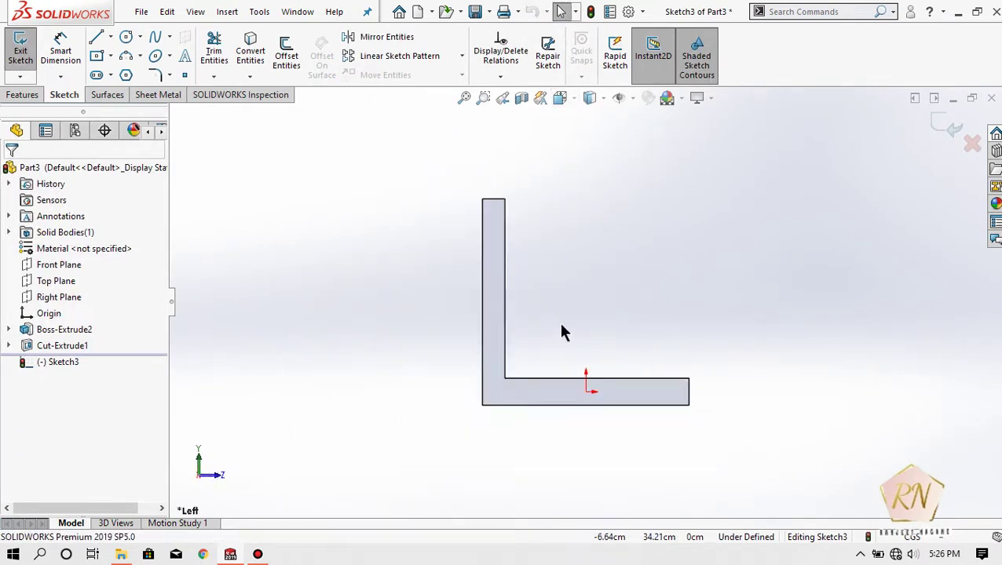
scroll(763, 222, "down", 1)
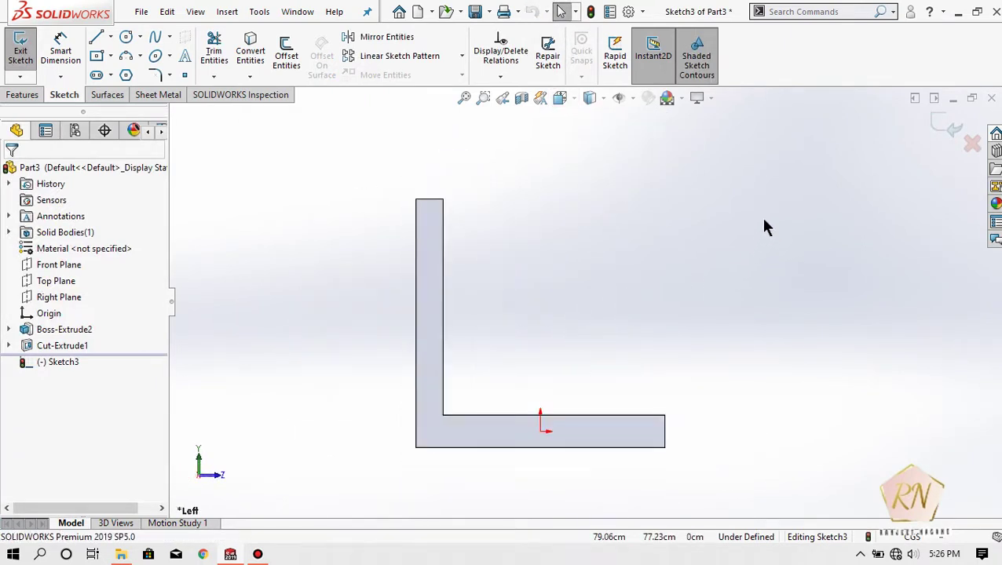
Draw a closed profile with a slanted right side standing on the base's top edge
left_click(95, 37)
left_click(416, 199)
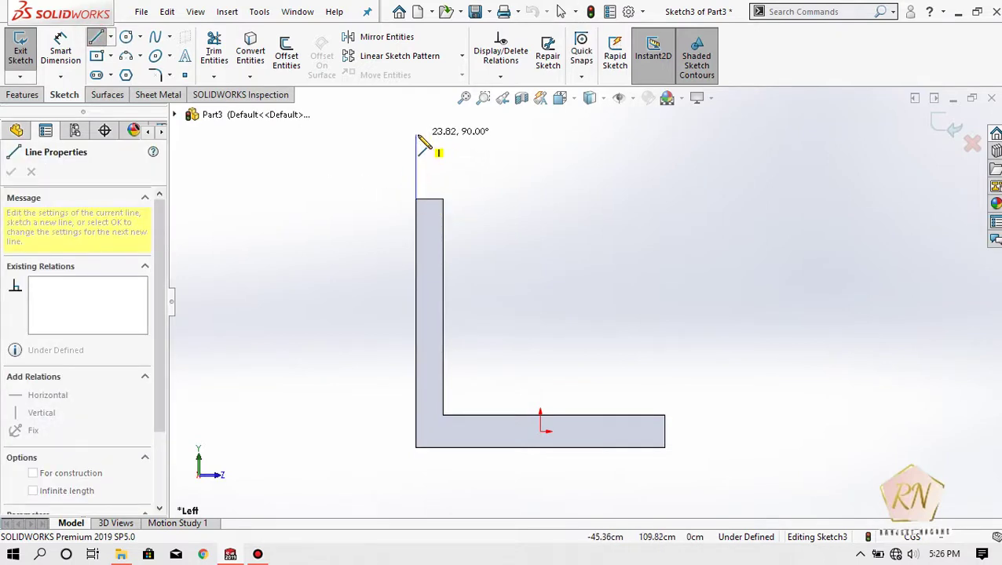
left_click(416, 134)
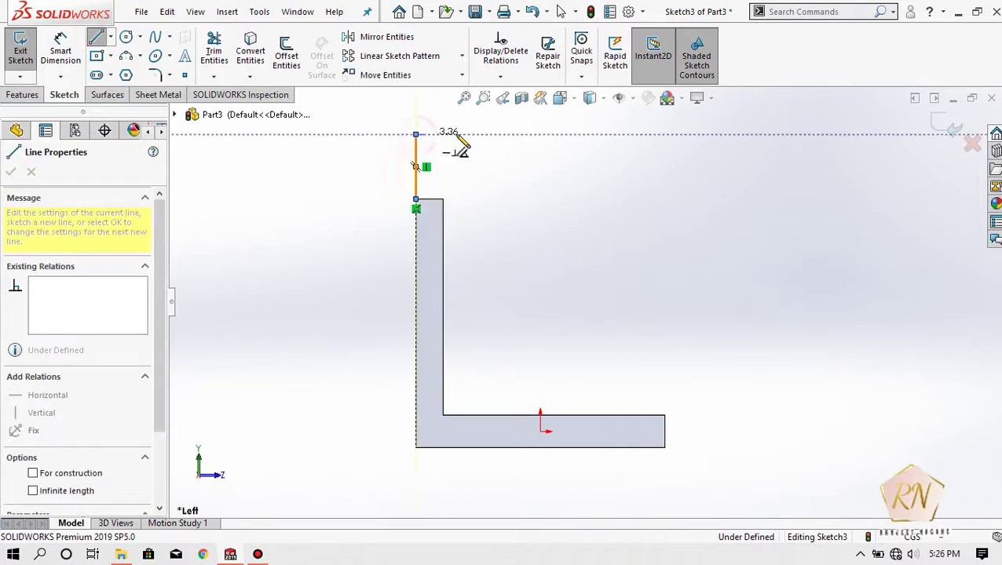
left_click(605, 135)
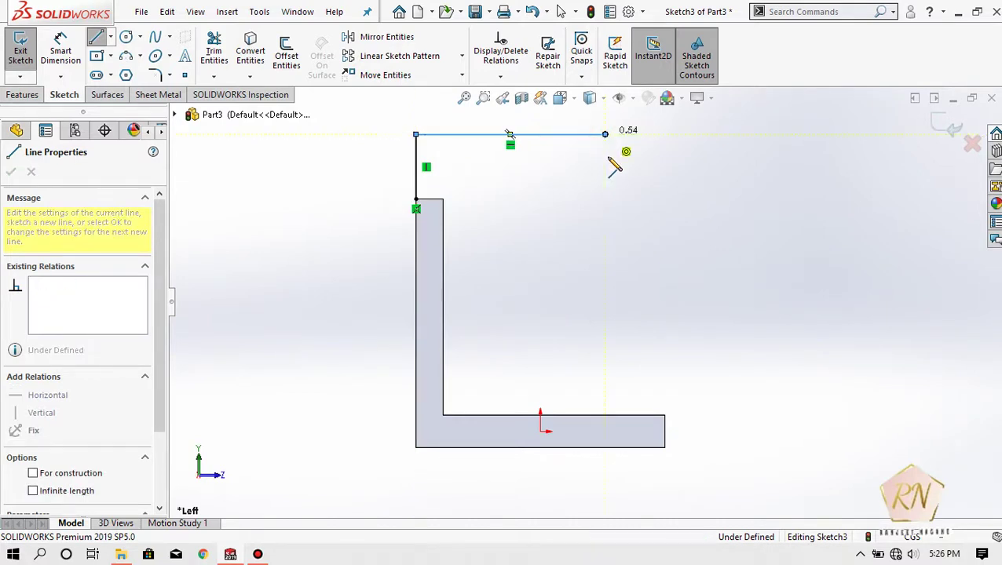
left_click(604, 228)
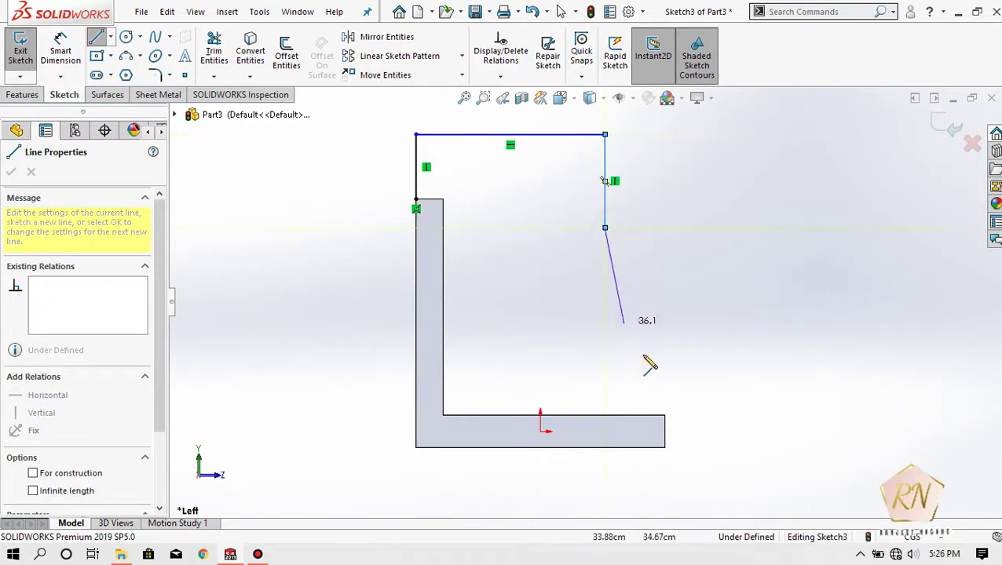
left_click(665, 415)
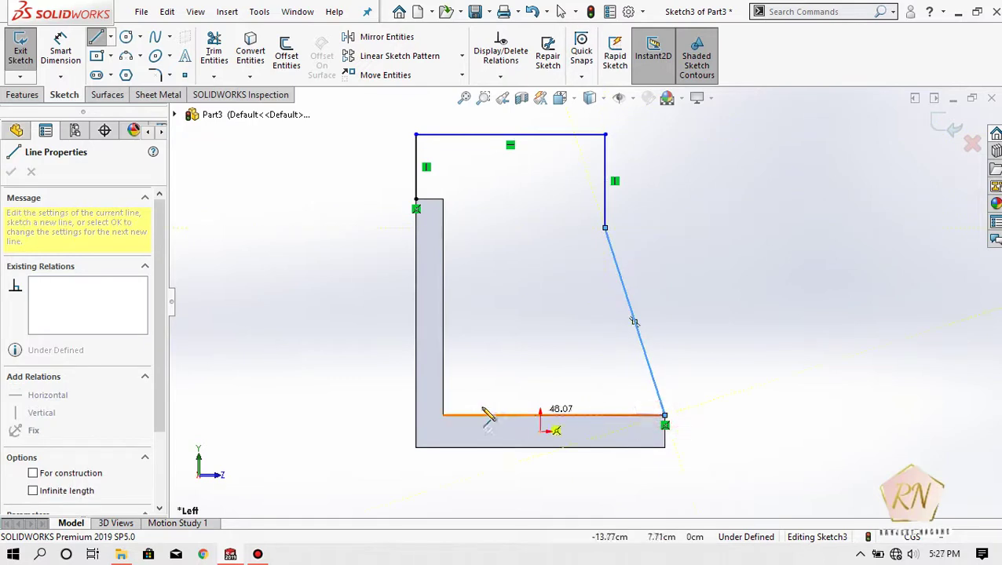
left_click(443, 416)
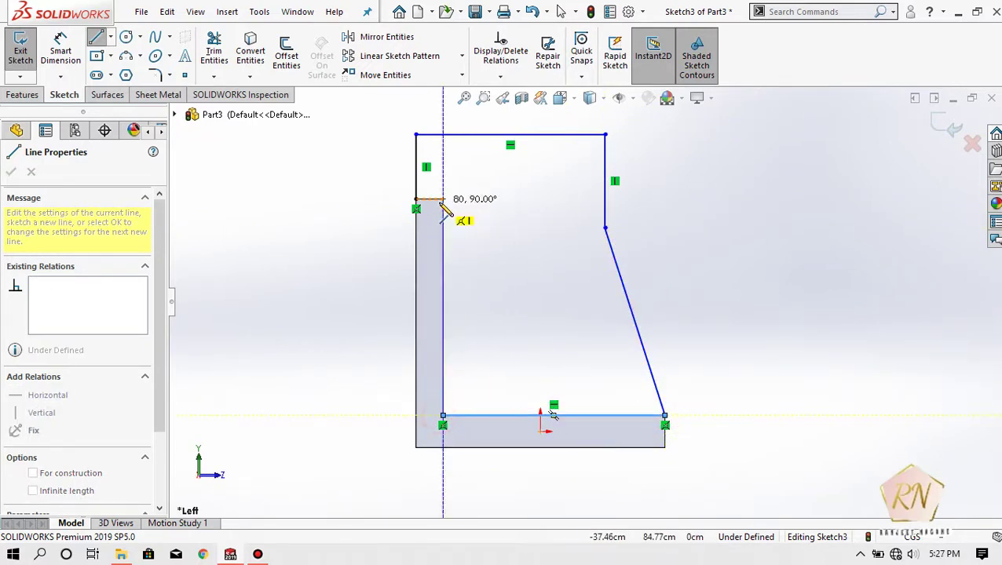
left_click(443, 199)
left_click(416, 199)
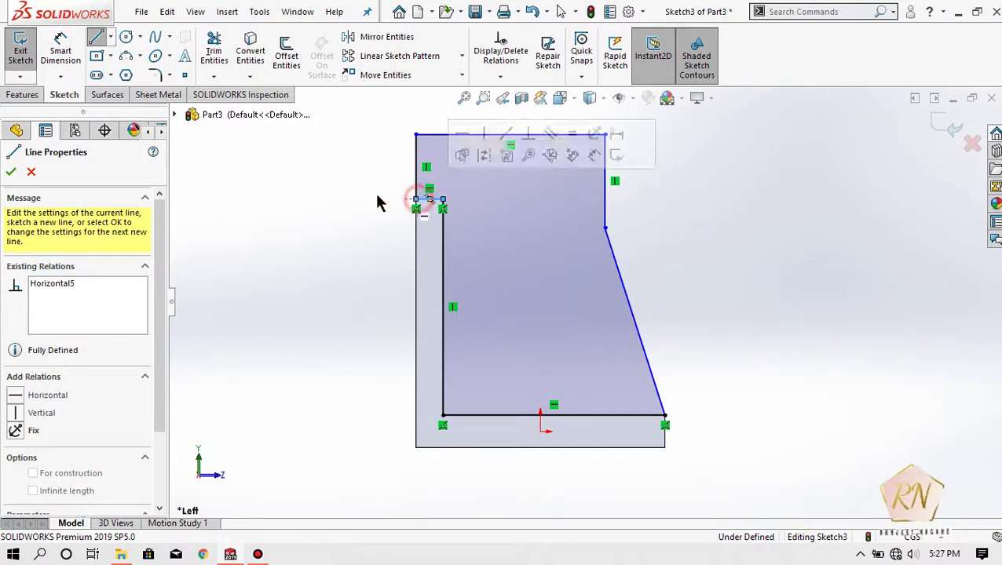
left_click(96, 36)
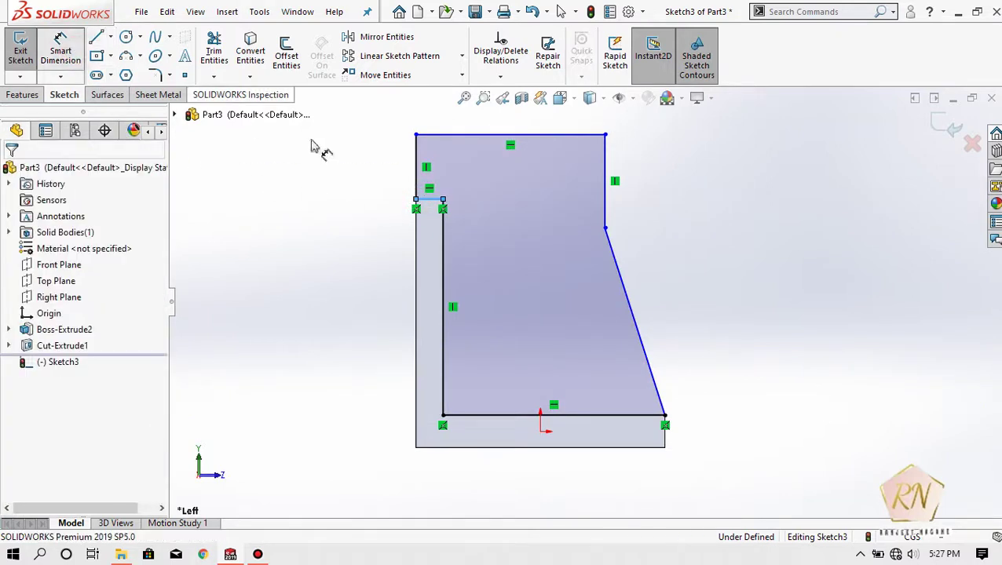
left_click(417, 179)
left_click(368, 173)
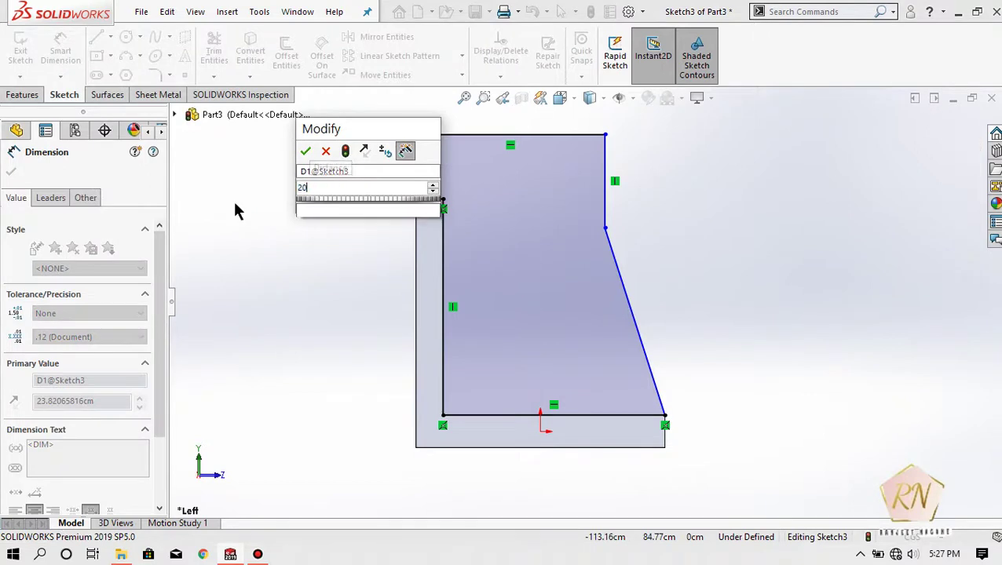
Dimension the left step to 20, top width to 70 and right edge to 30
key("Return")
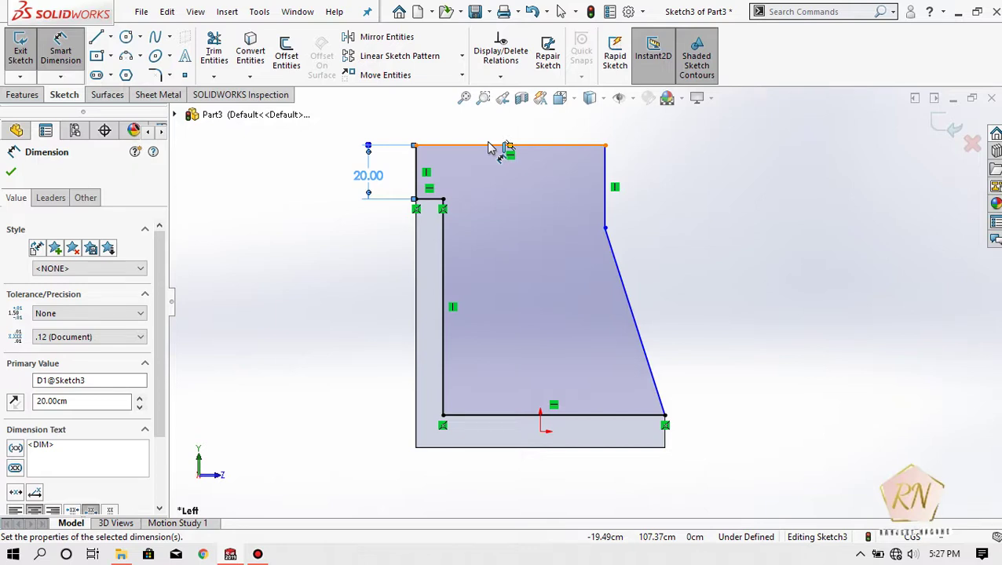
left_click(489, 149)
left_click(496, 119)
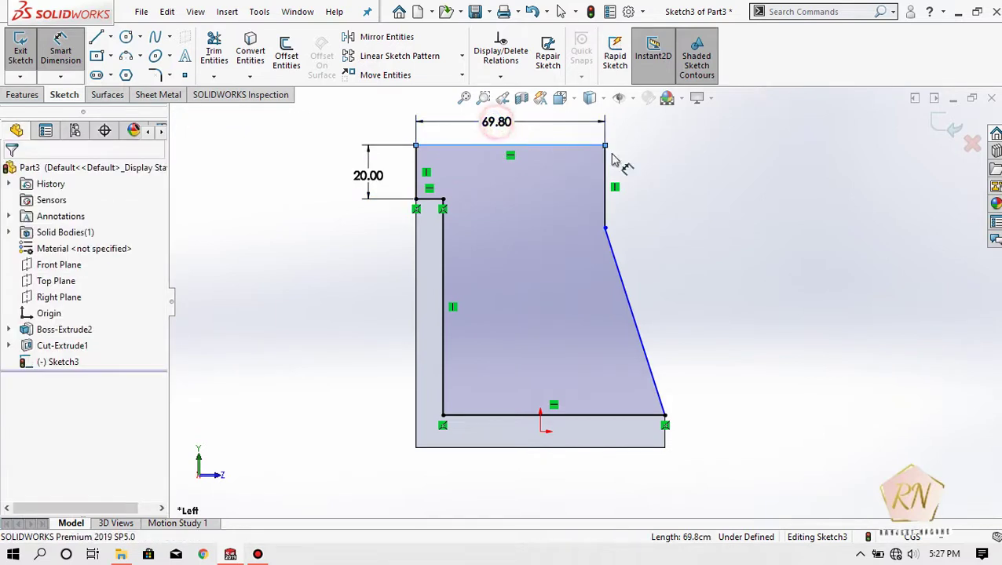
key("BackSpace")
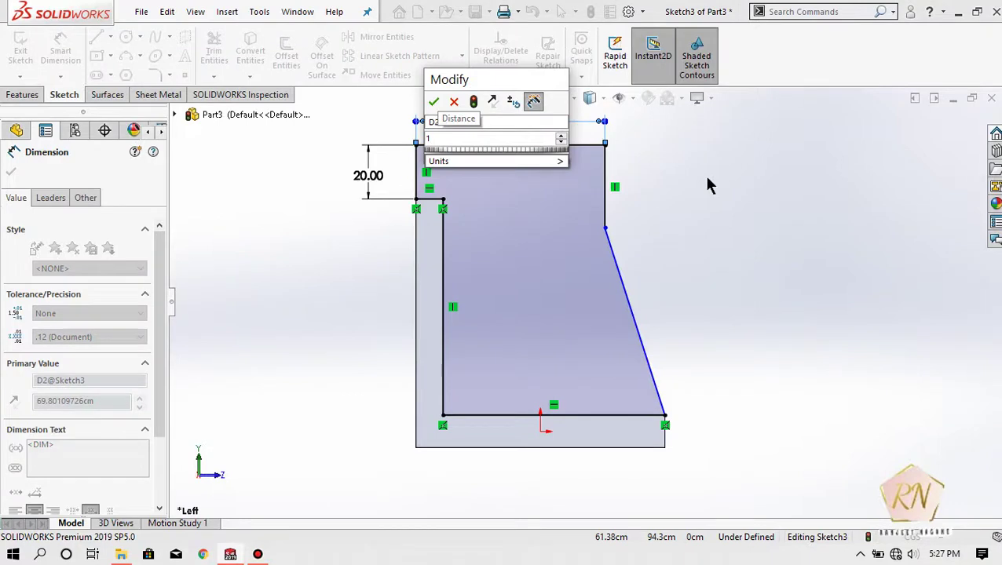
type("70")
key("Return")
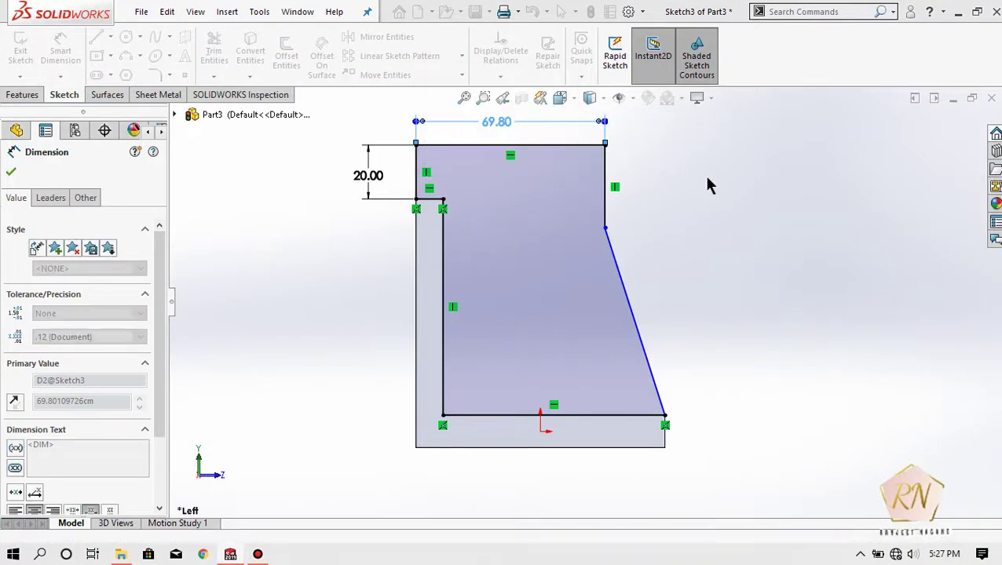
left_click(604, 206)
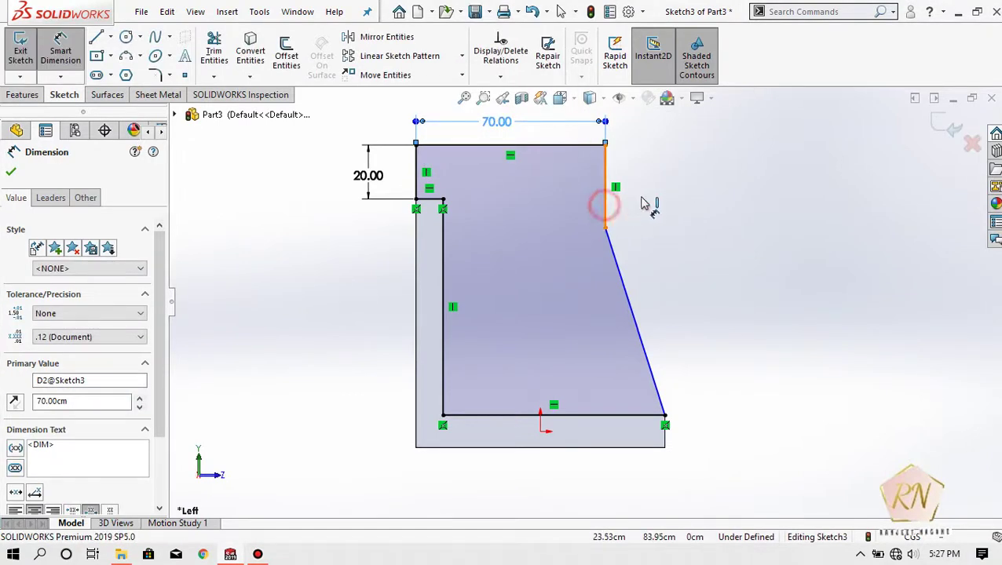
left_click(674, 191)
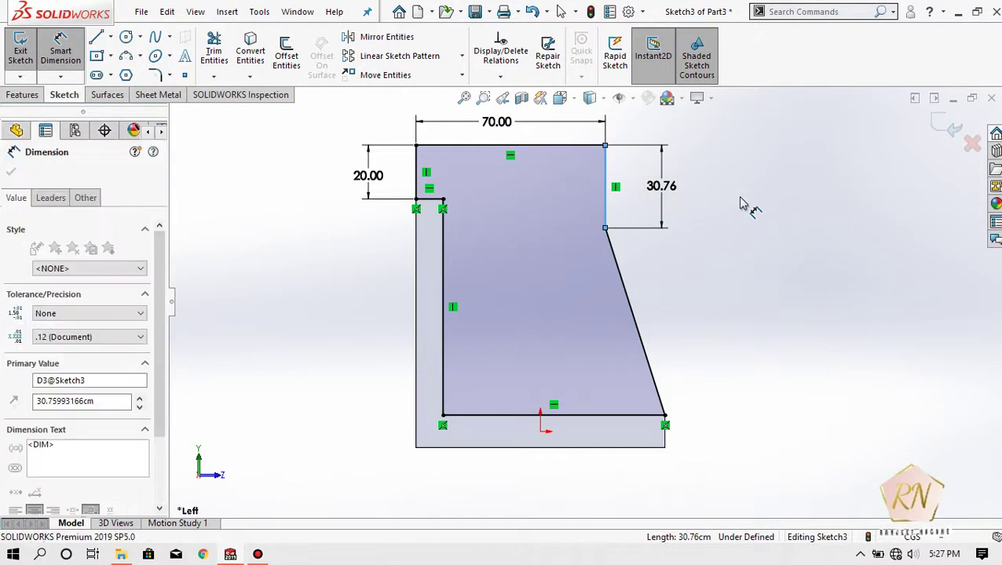
type("30")
key("Return")
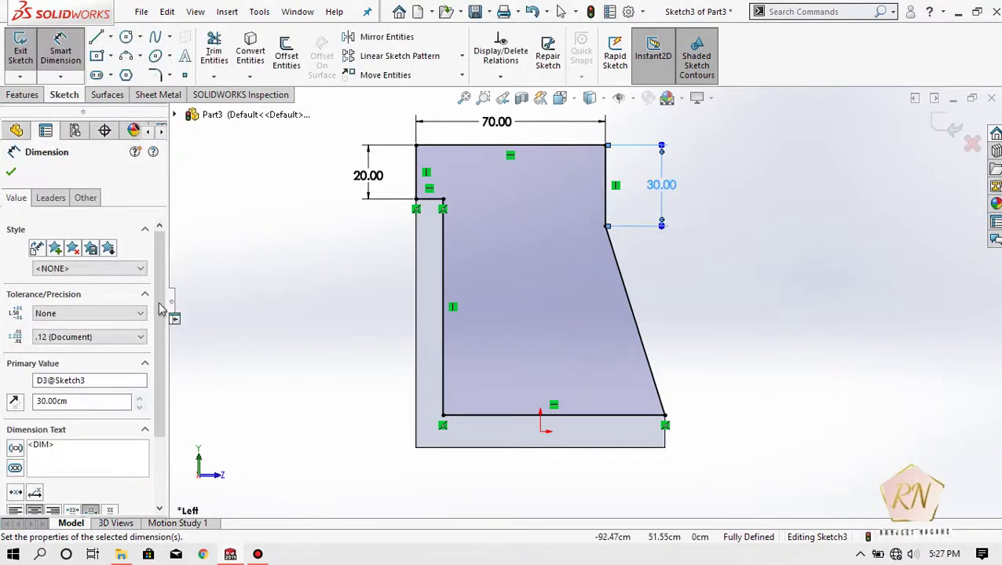
left_click(13, 173)
left_click(23, 95)
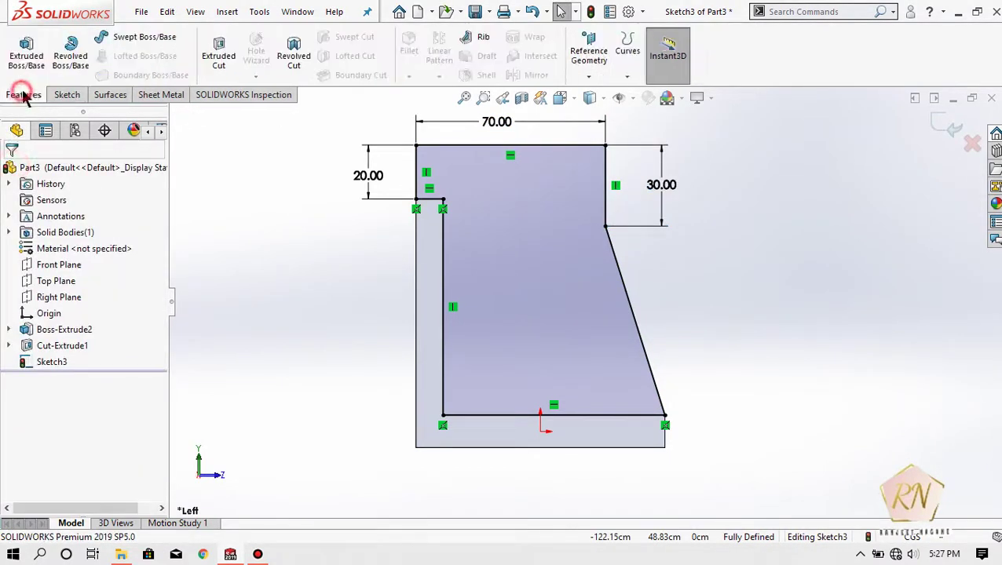
Extrude Sketch3 as a reversed blind boss 10 cm deep
left_click(26, 55)
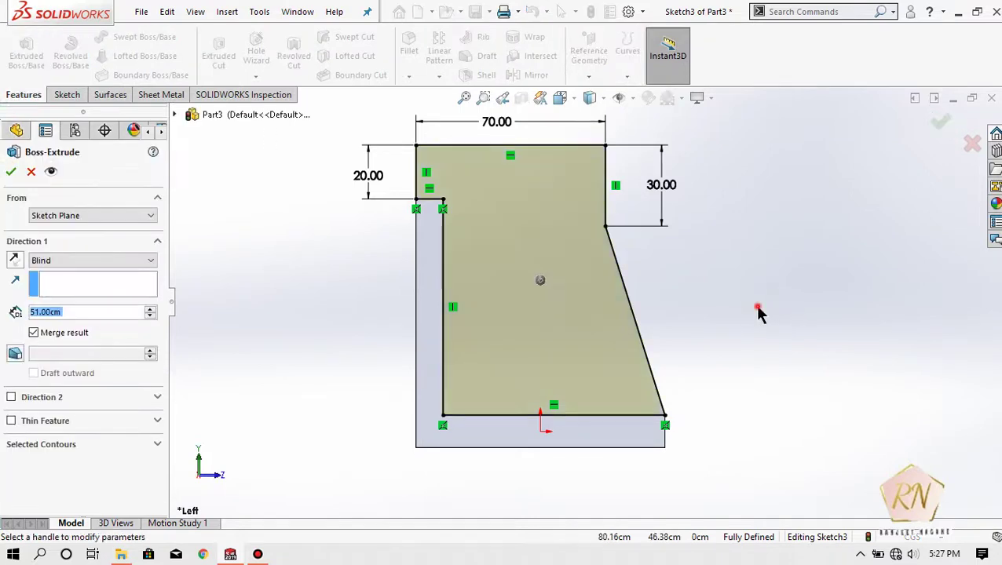
middle_click_drag(739, 313, 596, 338)
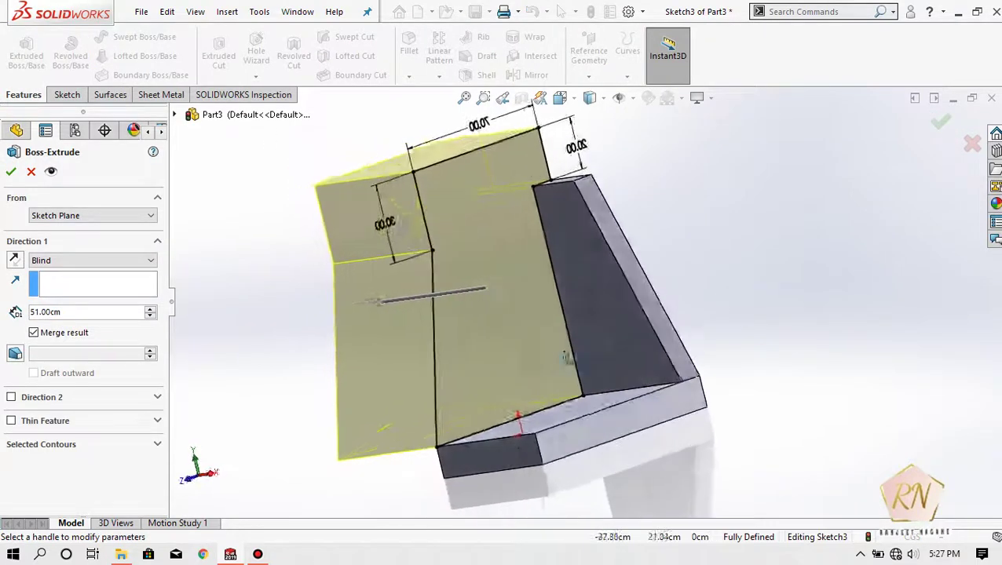
left_click(14, 262)
double_click(73, 312)
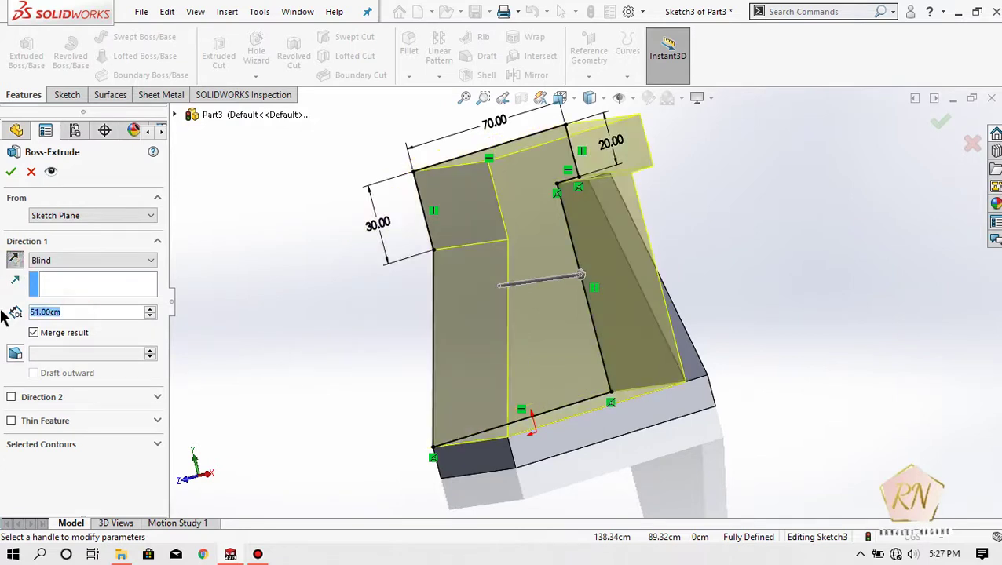
type("10")
key("Return")
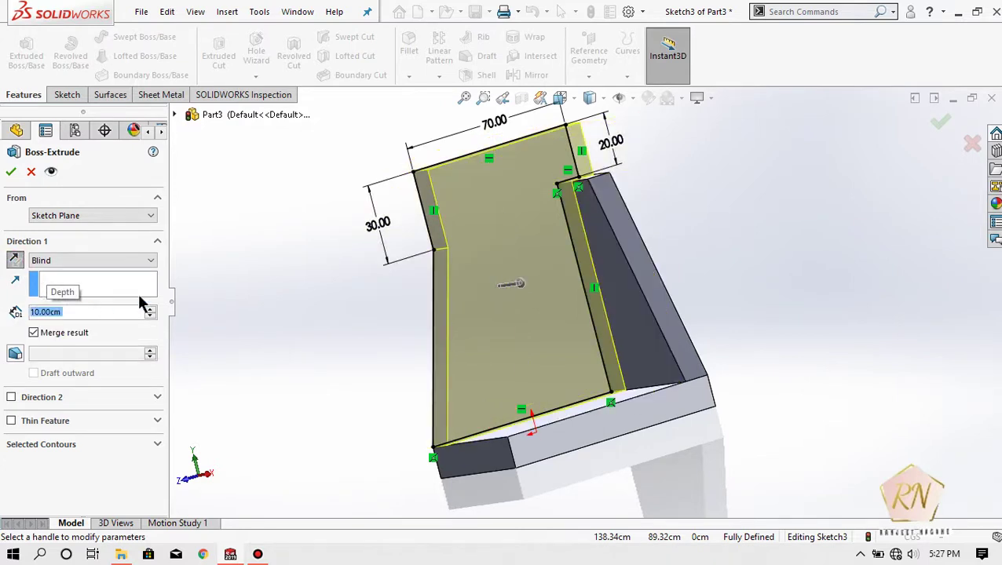
left_click(11, 173)
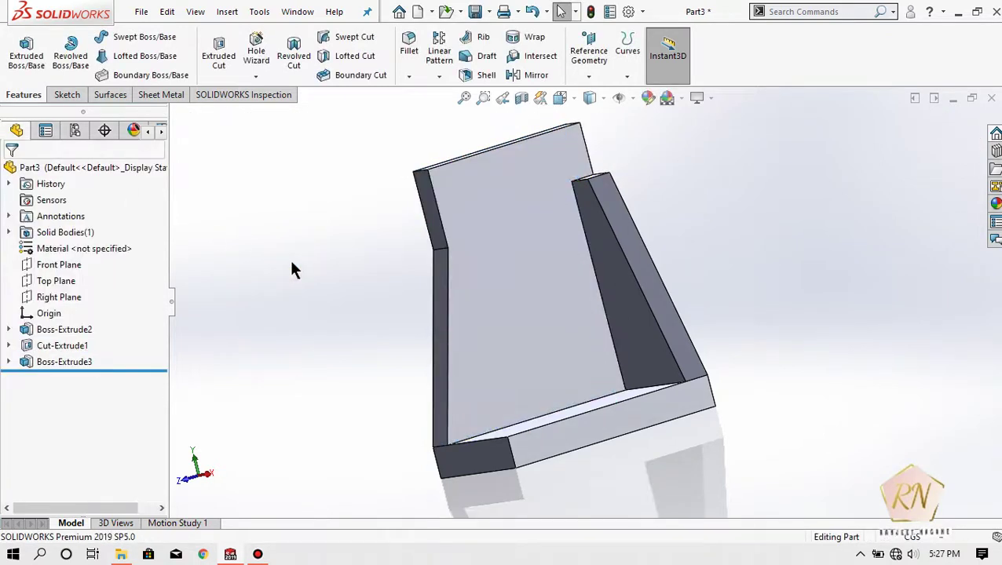
Start a new sketch on the upright's face and view it Normal To
middle_click_drag(290, 259, 616, 169)
scroll(536, 238, "down", 4)
left_click(66, 95)
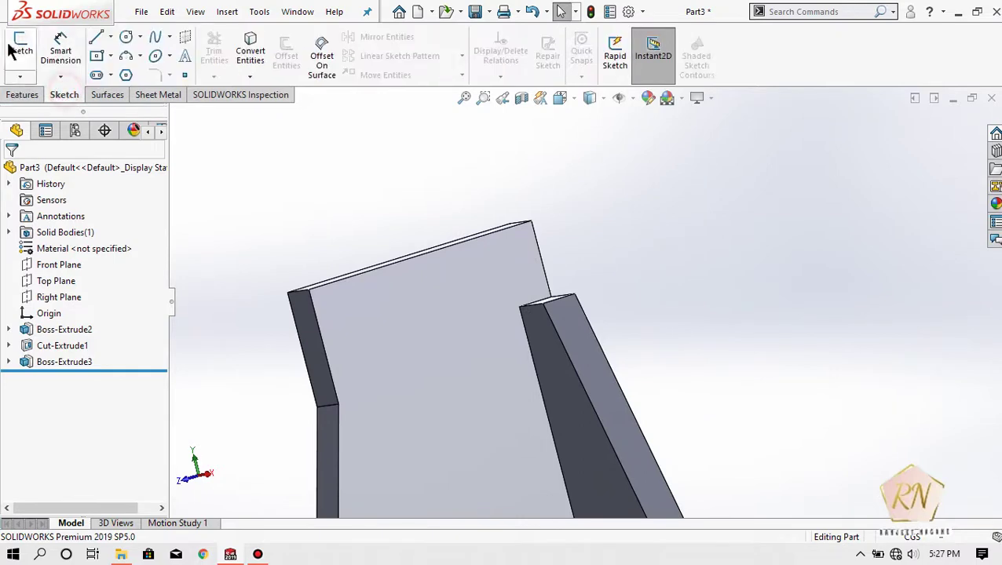
left_click(19, 49)
left_click(500, 278)
left_click(569, 107)
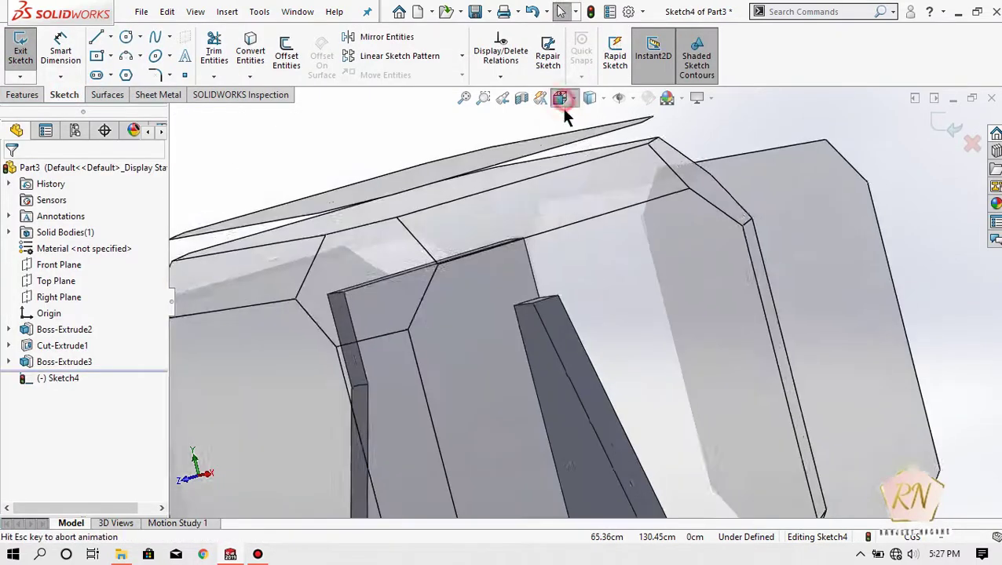
left_click(519, 317)
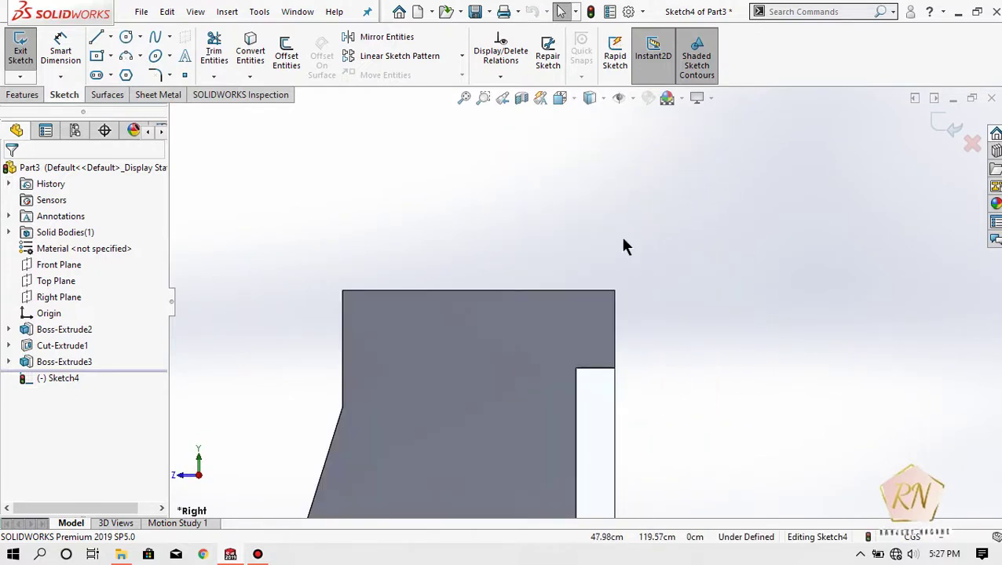
Draw two concentric circles, an outer and smaller inner, at the upright's top corner
left_click(122, 38)
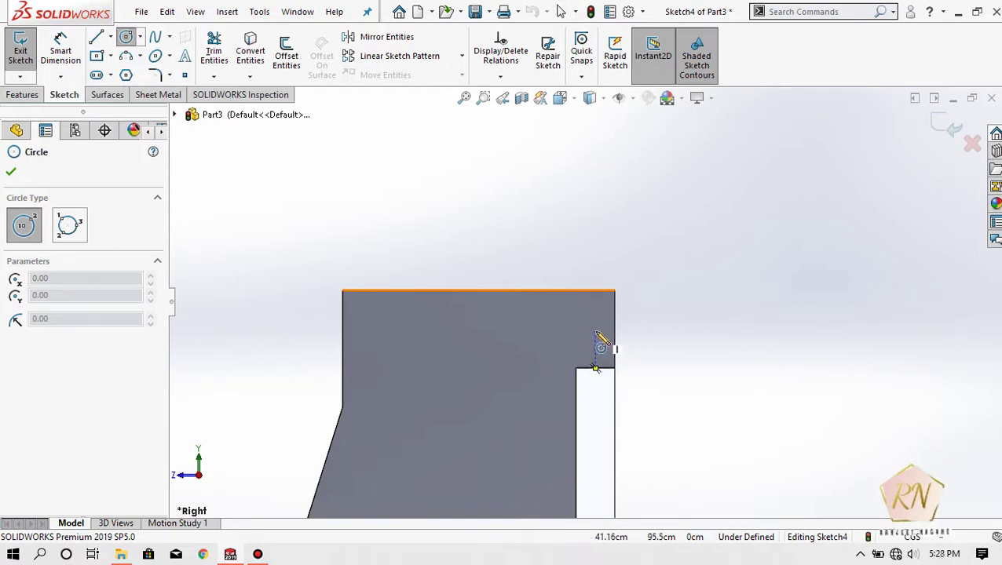
left_click(595, 330)
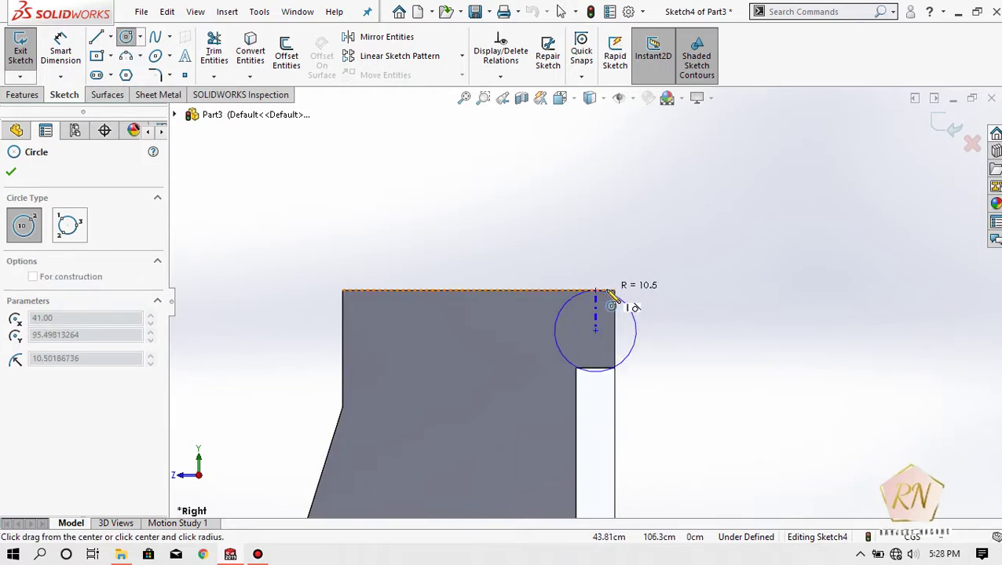
left_click(596, 290)
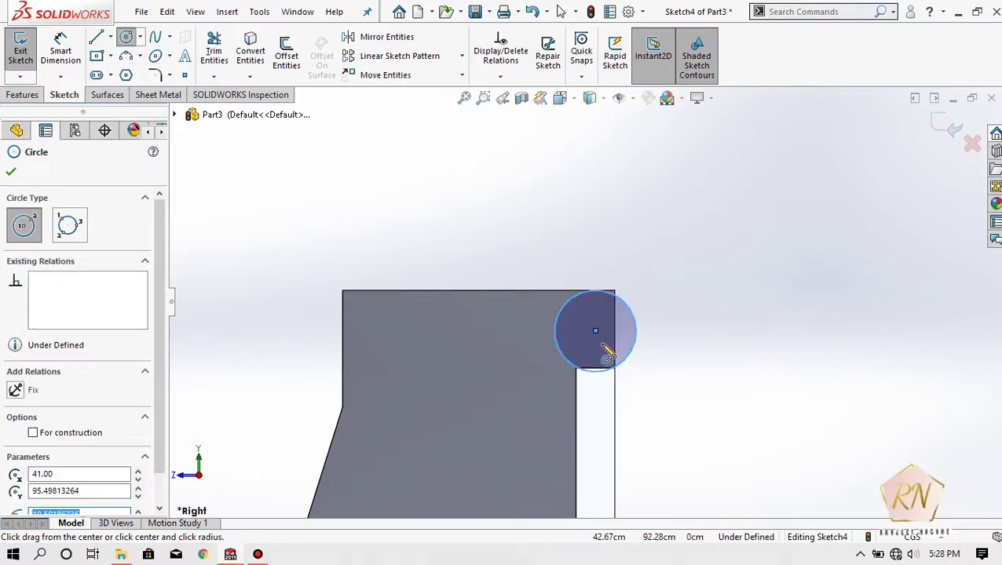
left_click(597, 333)
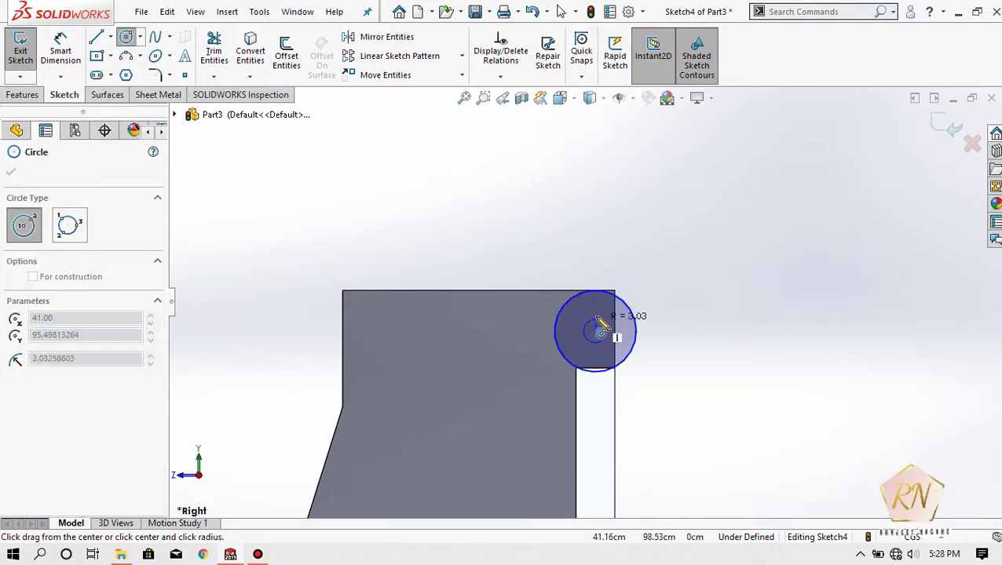
left_click(664, 312)
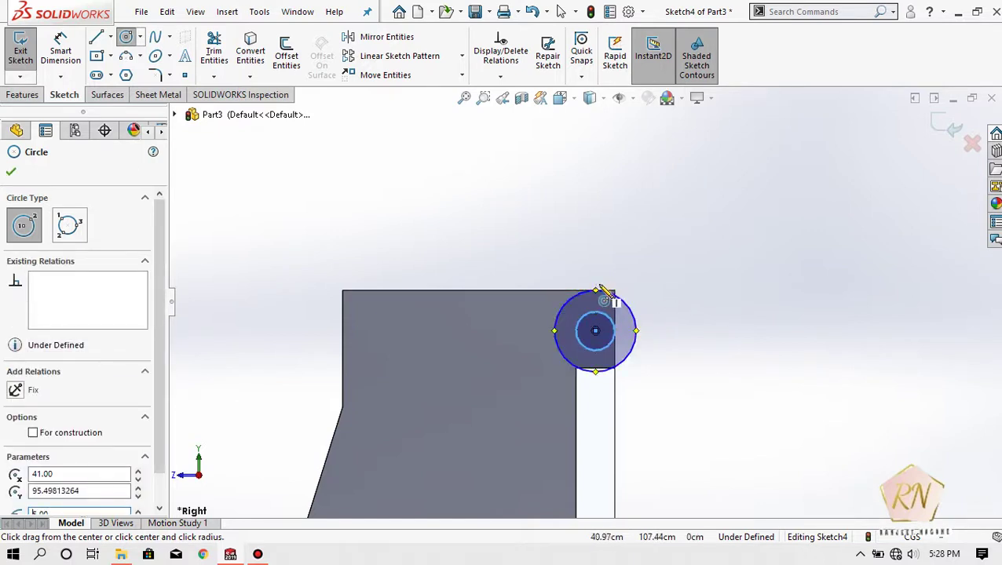
scroll(597, 292, "down", 2)
scroll(613, 286, "up", 4)
scroll(613, 287, "up", 2)
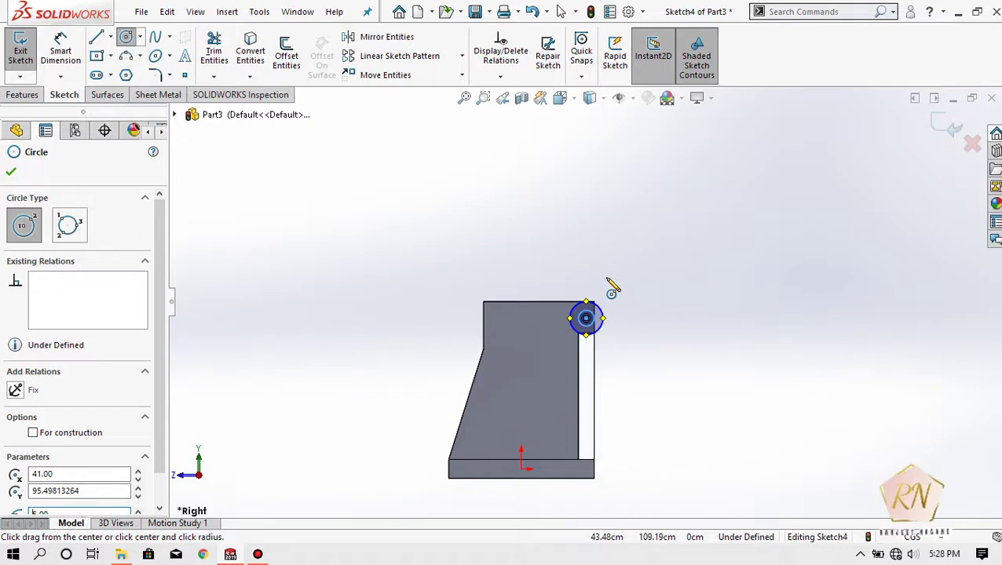
scroll(587, 322, "down", 1)
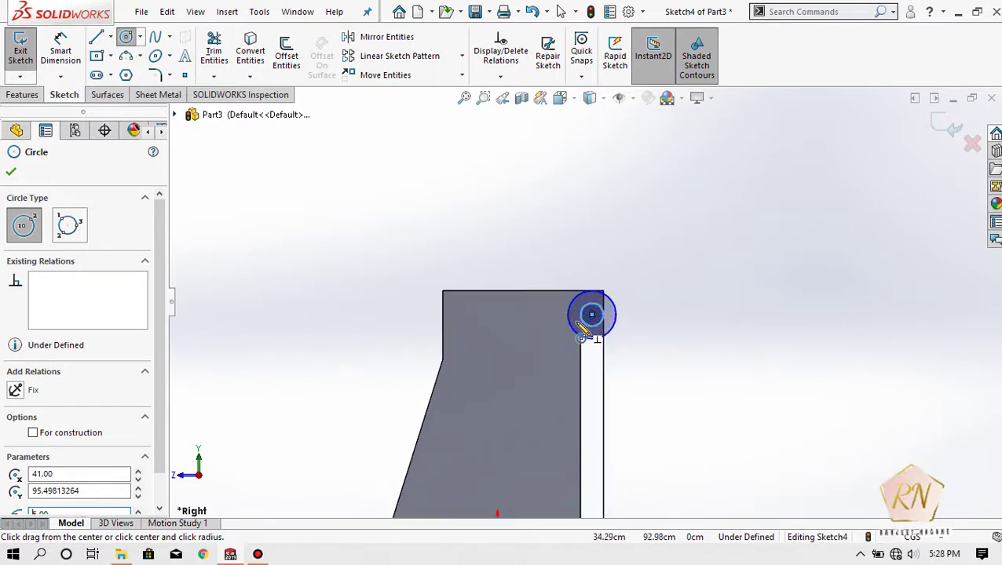
scroll(589, 321, "down", 1)
scroll(585, 335, "down", 1)
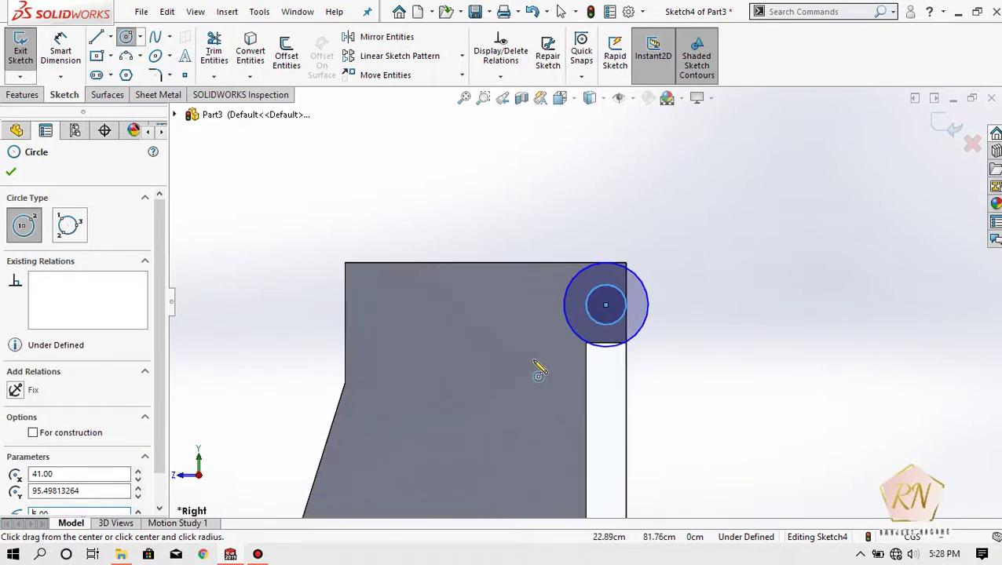
key("Escape")
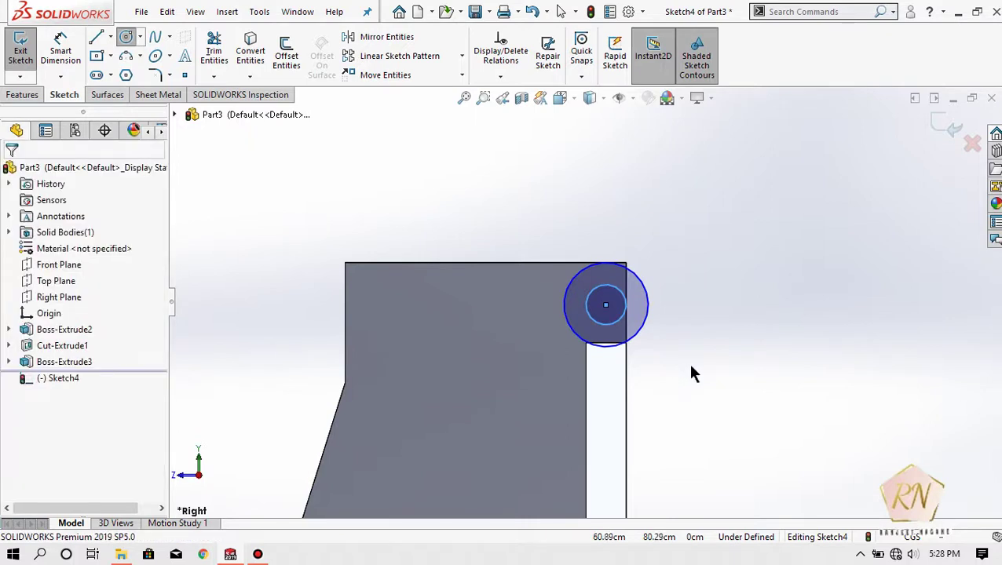
Size the concentric circles to radius 20 (outer) and radius 10 (inner)
left_click(691, 367)
mouse_move(687, 306)
middle_mouse_down()
mouse_move(687, 293)
mouse_move(792, 285)
mouse_move(673, 362)
middle_mouse_up()
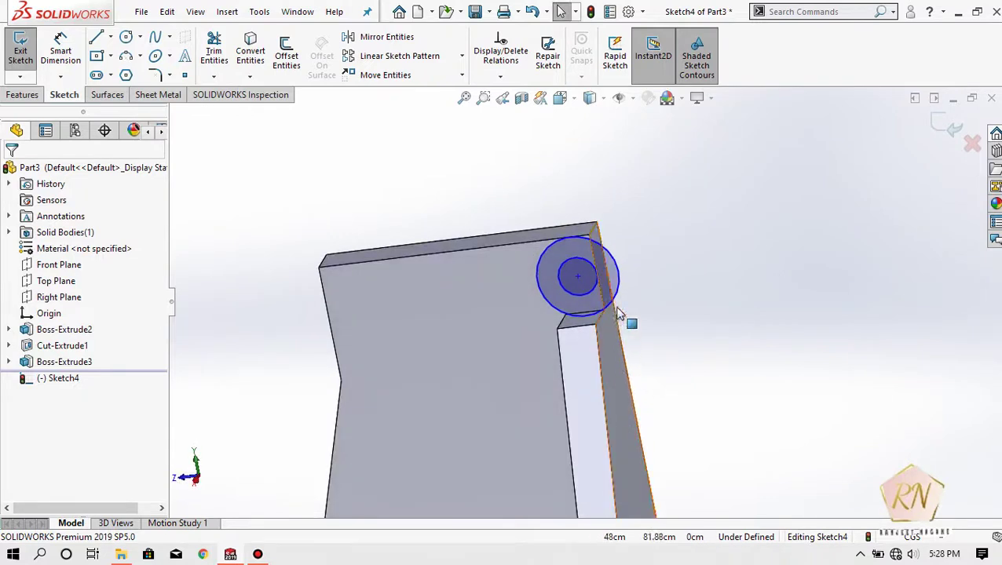
left_click(619, 282)
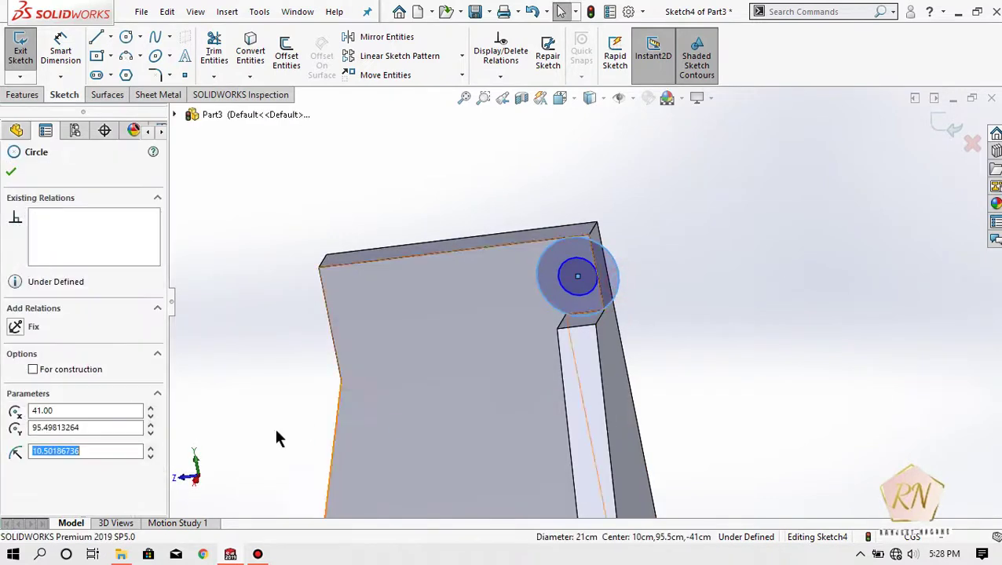
type("20")
key("Return")
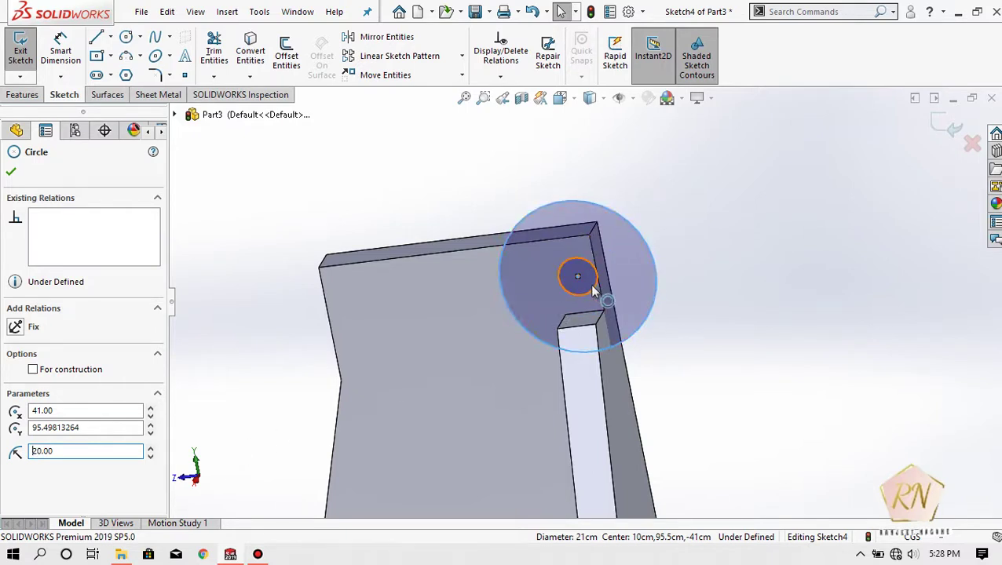
type("5")
key("Return")
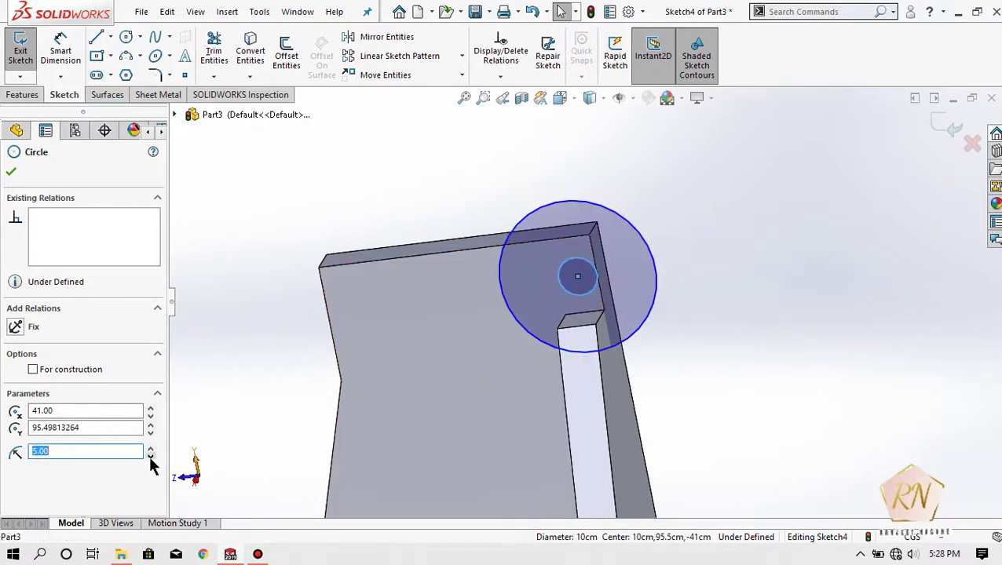
type("10")
key("Return")
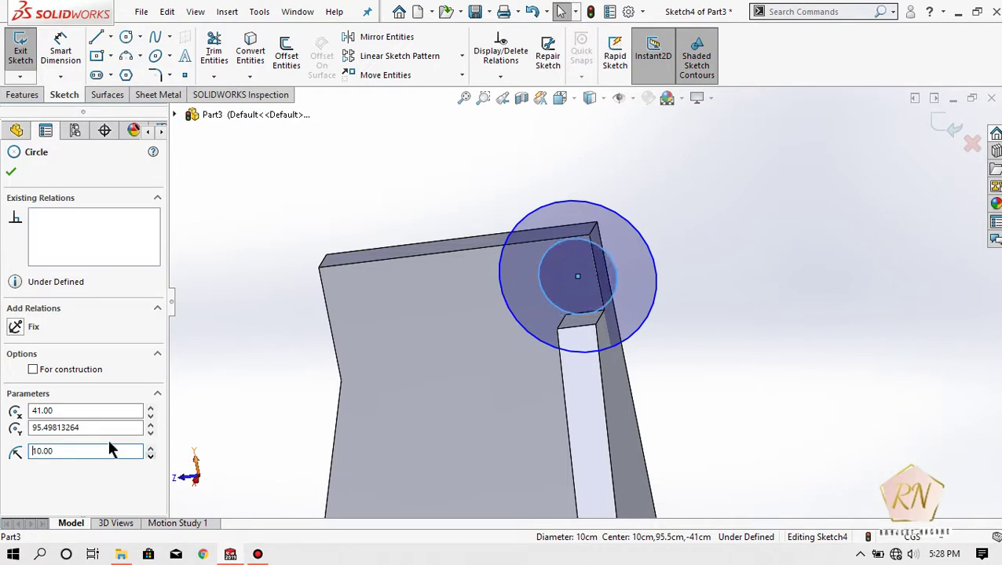
left_click(11, 170)
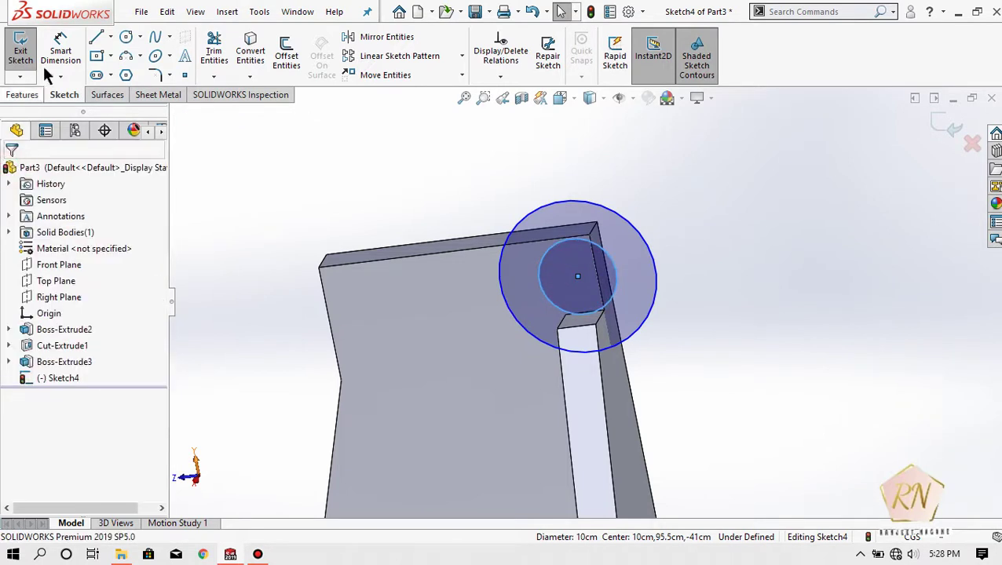
left_click(18, 95)
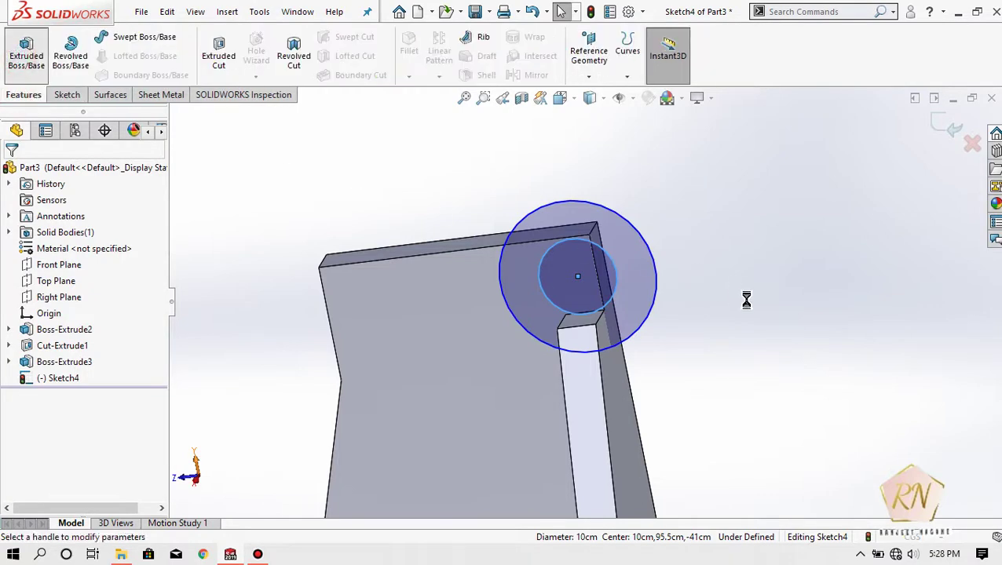
Extrude the ring sketch to a Blind depth of 20 cm
middle_click_drag(721, 303, 826, 251)
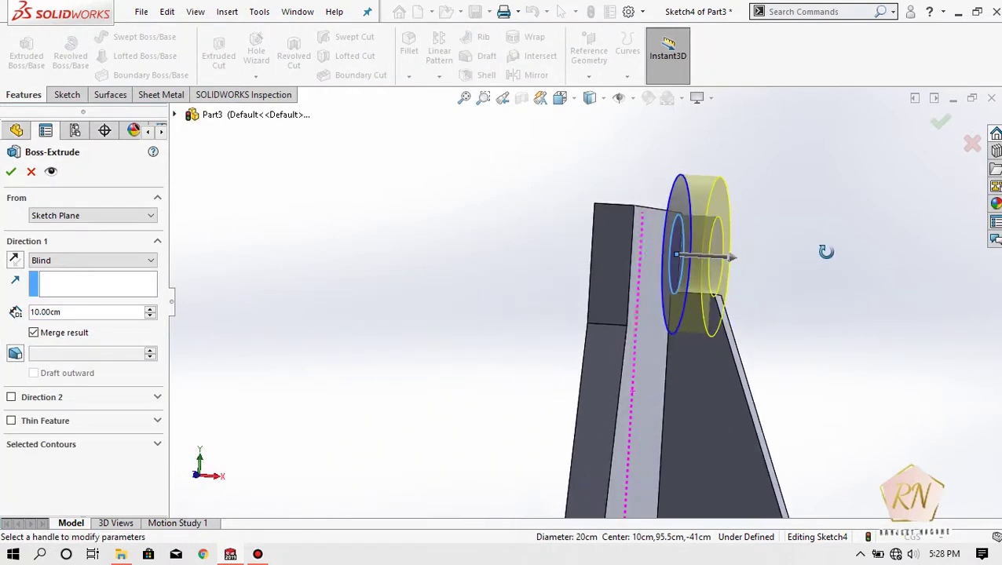
left_click(149, 309)
left_click(148, 309)
left_click(149, 308)
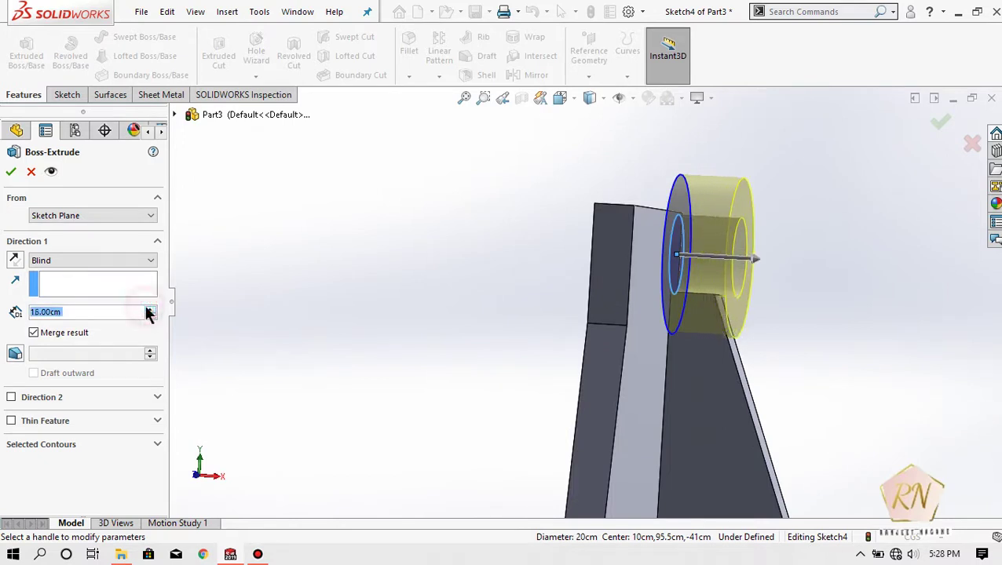
left_click(148, 308)
left_click(148, 310)
left_click(148, 309)
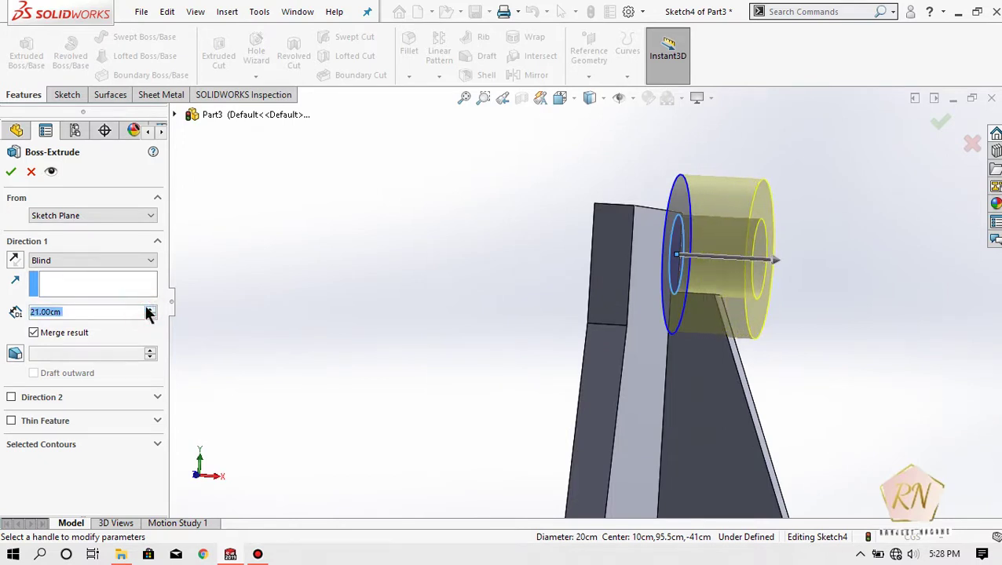
left_click(148, 317)
mouse_move(331, 334)
middle_mouse_down()
mouse_move(467, 340)
mouse_move(405, 382)
mouse_move(412, 377)
middle_mouse_up()
left_click(11, 173)
Start a new sketch, Sketch5, on the plate face
scroll(635, 294, "up", 2)
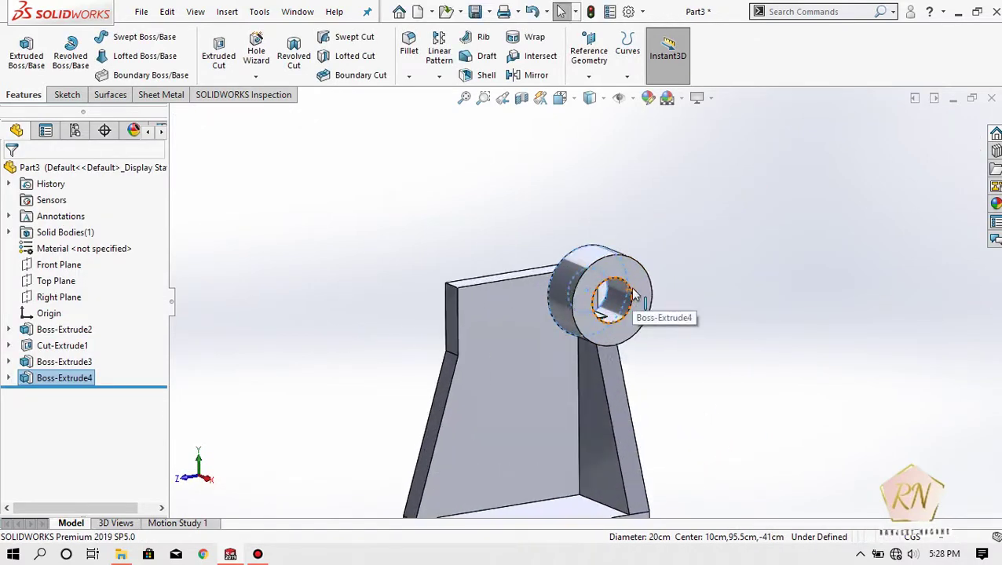
scroll(635, 294, "down", 1)
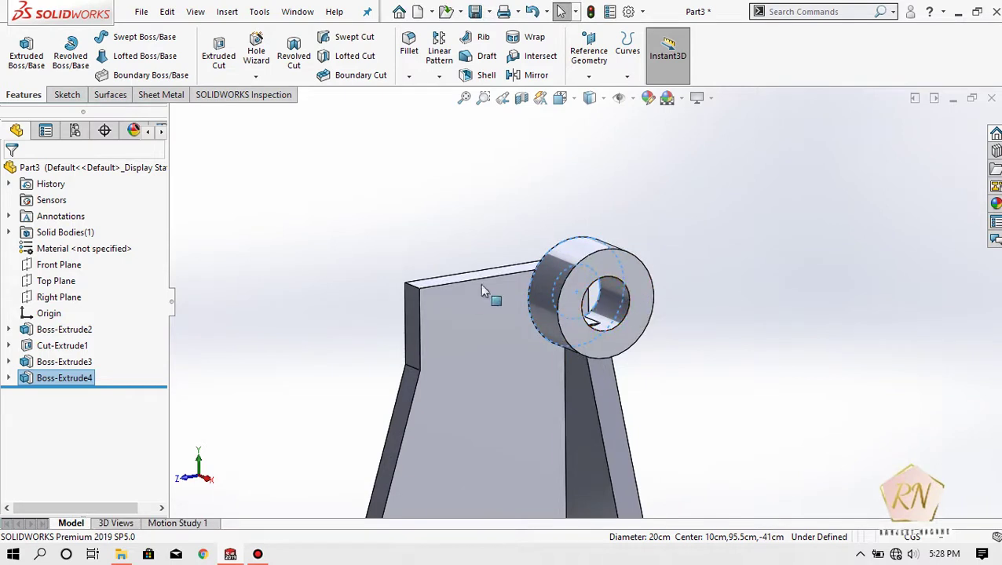
left_click(59, 94)
left_click(19, 49)
left_click(504, 390)
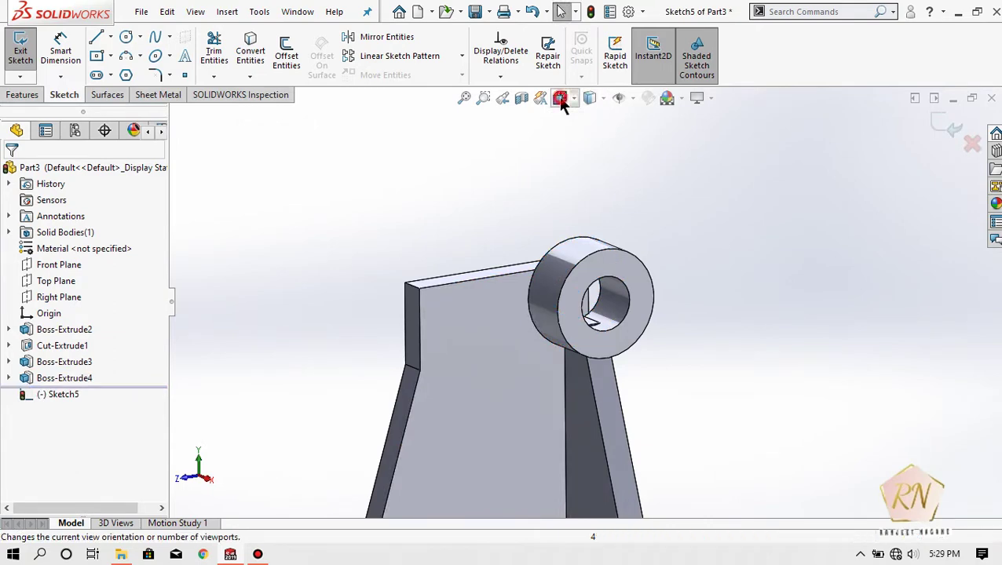
Switch to the Right view and draw a corner rectangle from the plate's top-left corner
left_click(560, 97)
left_click(499, 379)
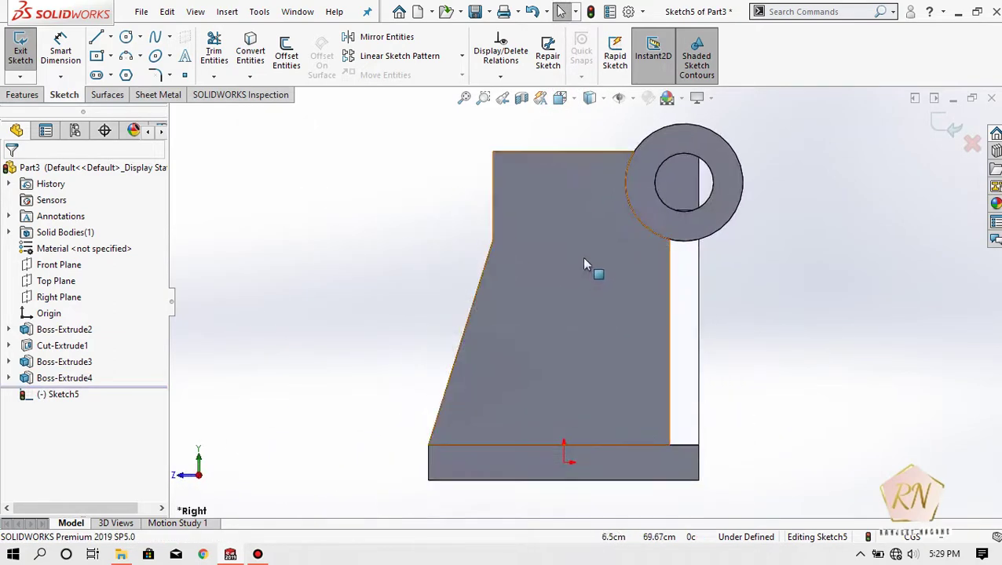
scroll(575, 175, "down", 3)
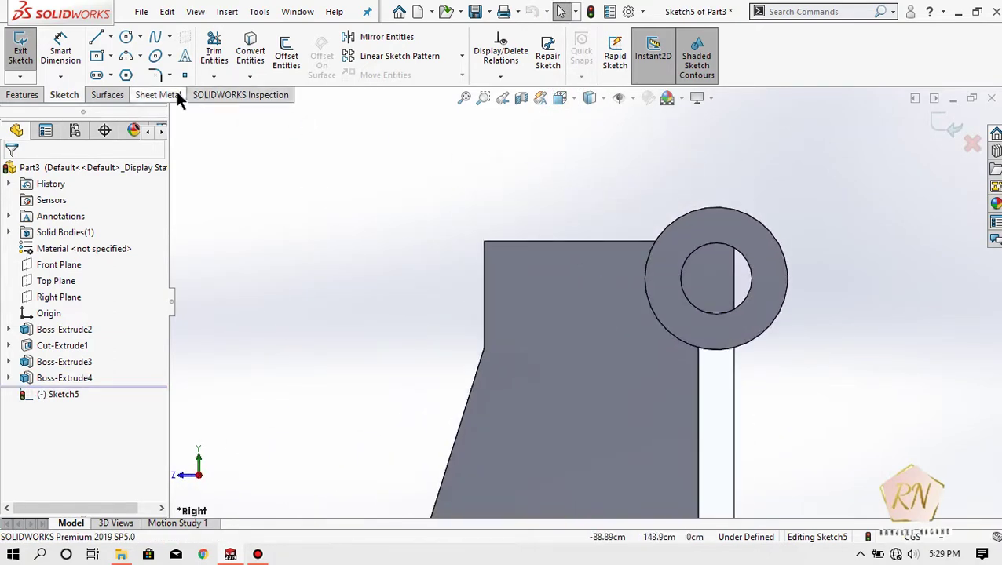
left_click(96, 55)
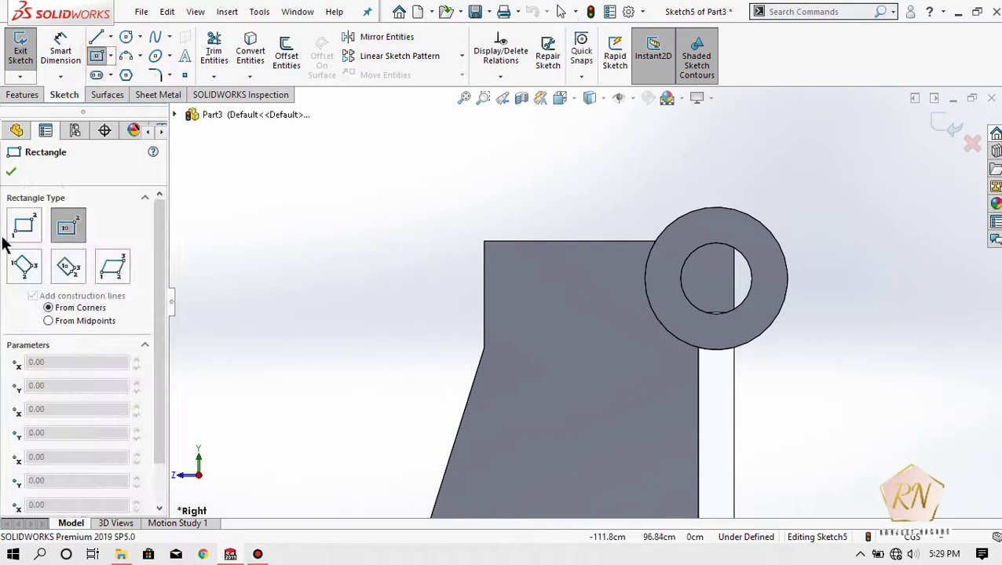
left_click(26, 226)
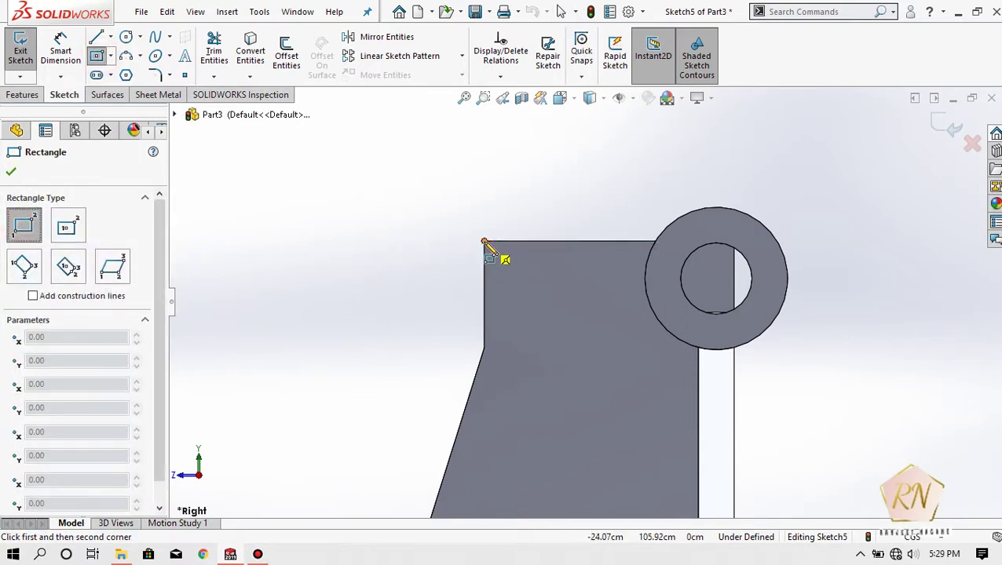
left_click(484, 241)
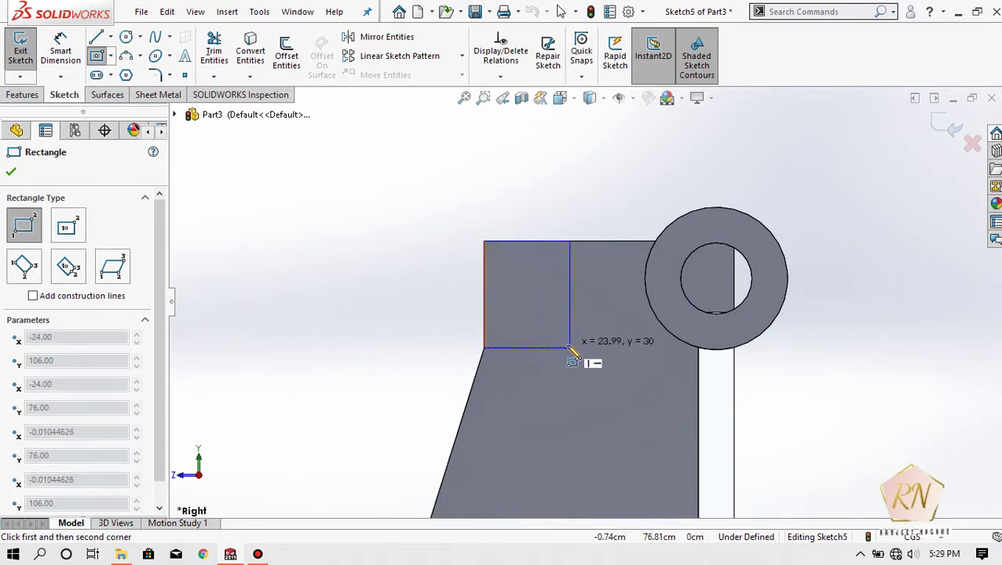
left_click(570, 348)
Dimension the rectangle 25 wide and 30 tall
left_click(61, 49)
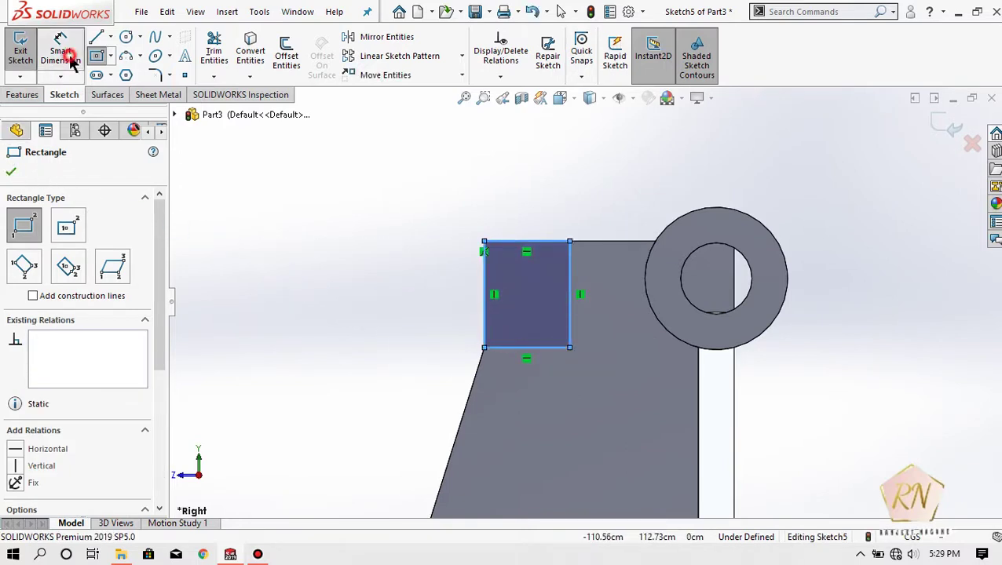
left_click(540, 242)
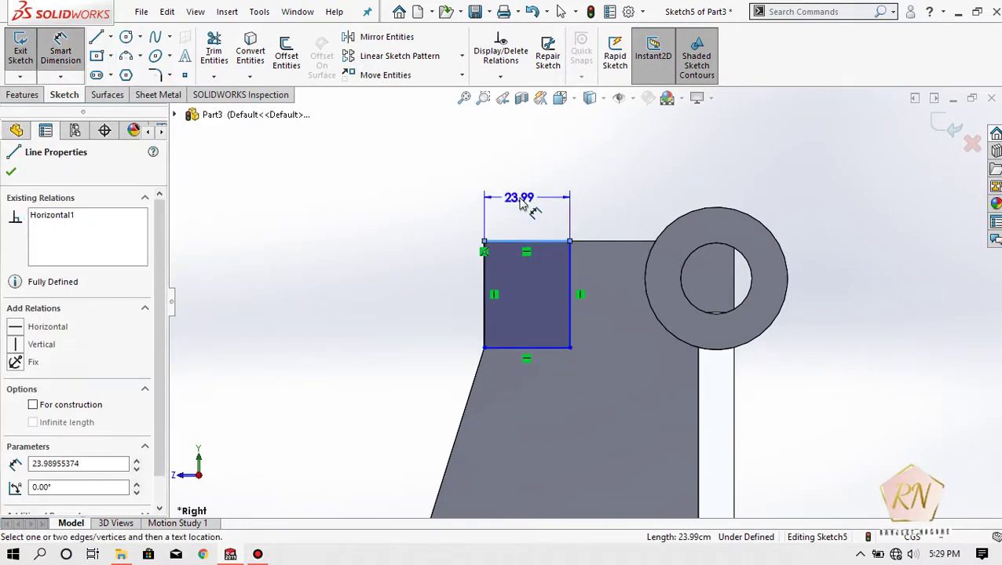
left_click(536, 210)
type("25")
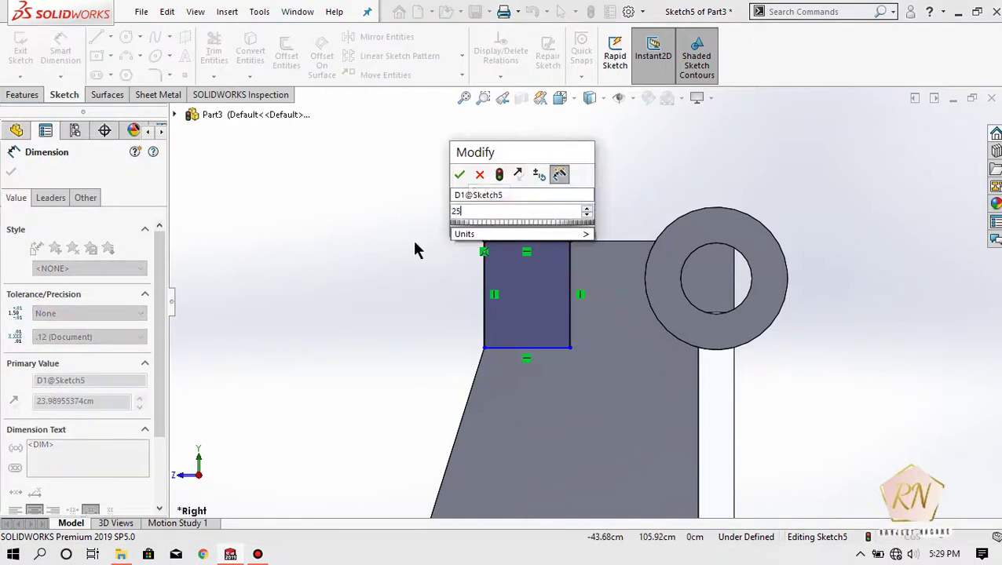
key("Return")
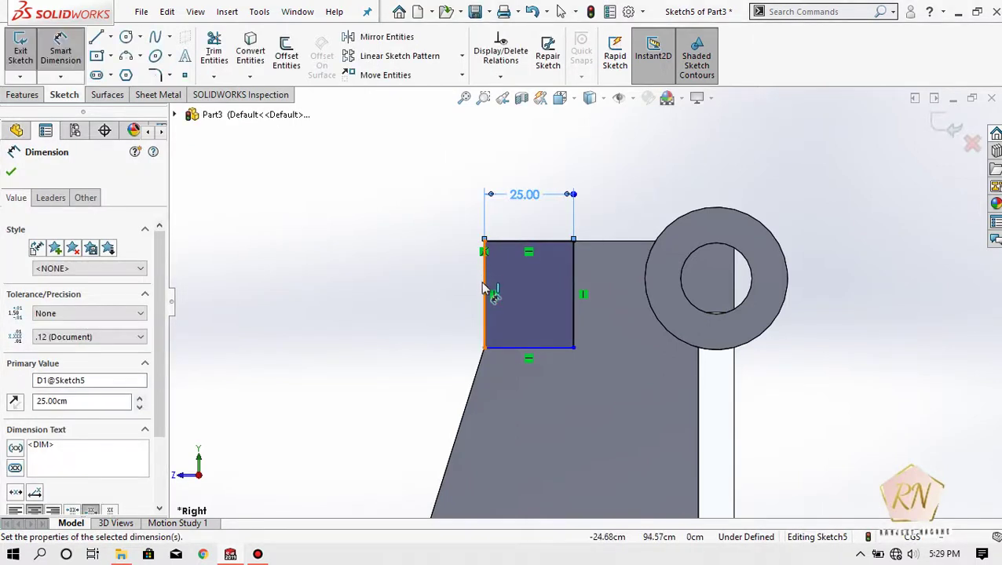
left_click(482, 287)
left_click(424, 291)
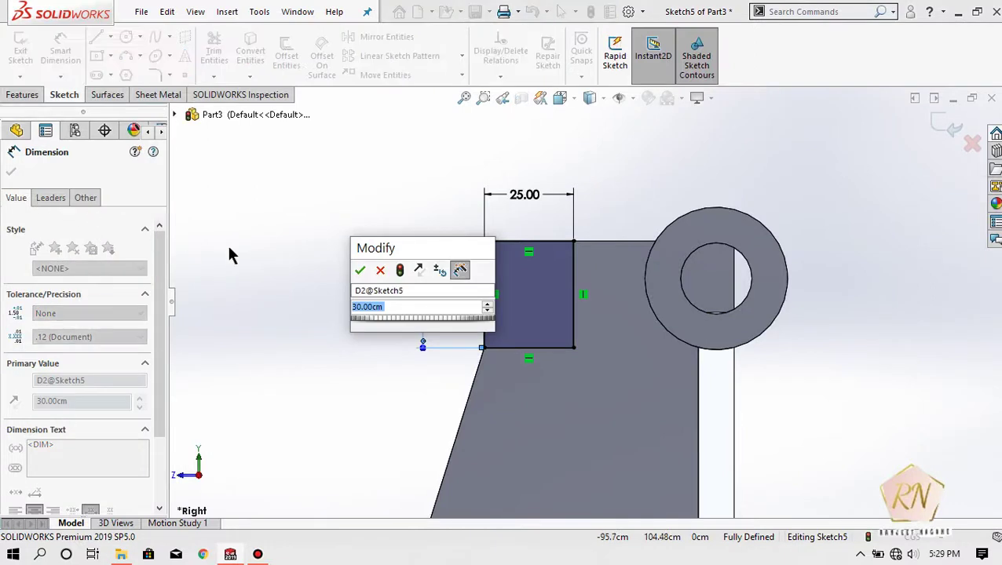
type("30")
key("Return")
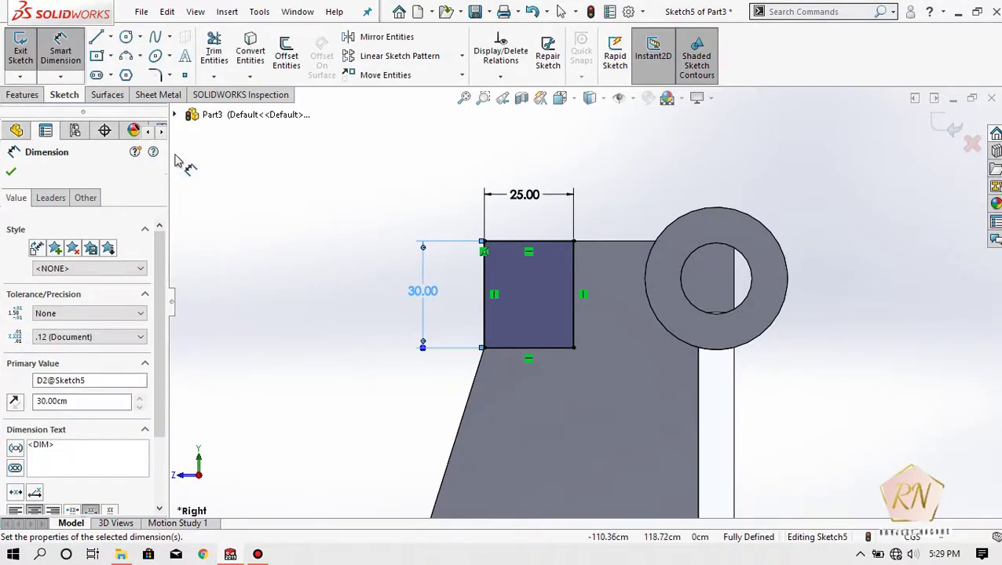
left_click(96, 56)
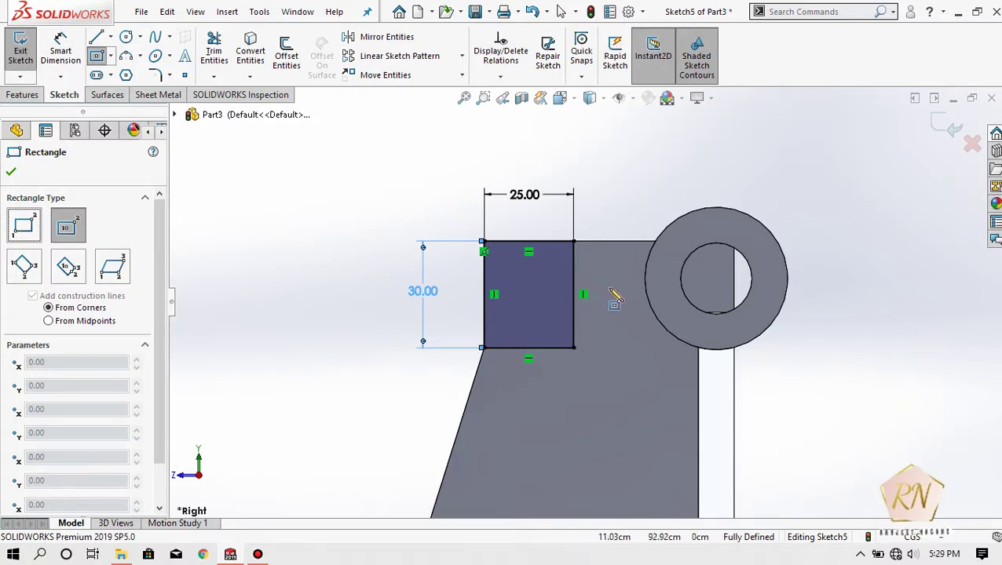
Draw a centre-point arm rectangle between the square and the ring
left_click(615, 293)
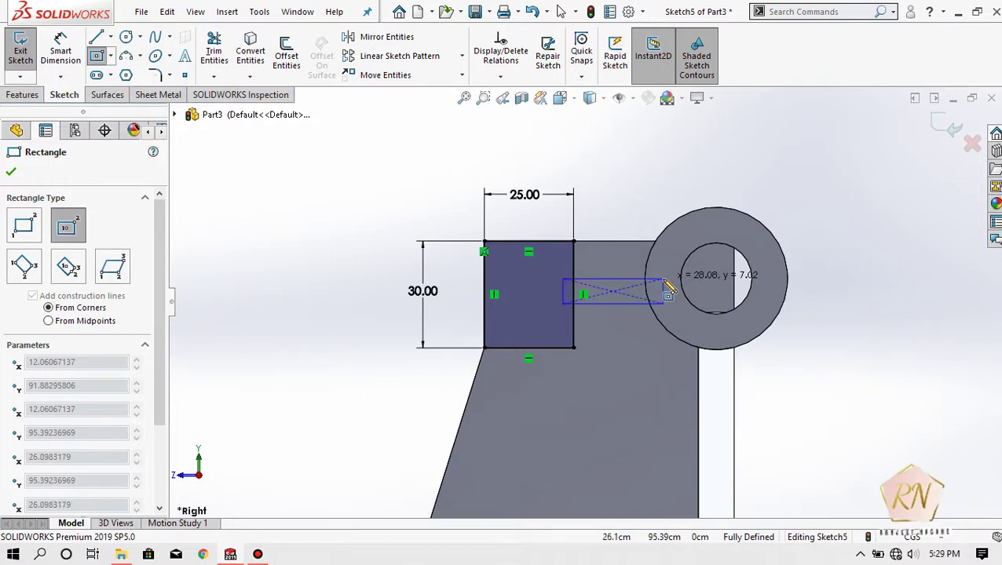
key("Escape")
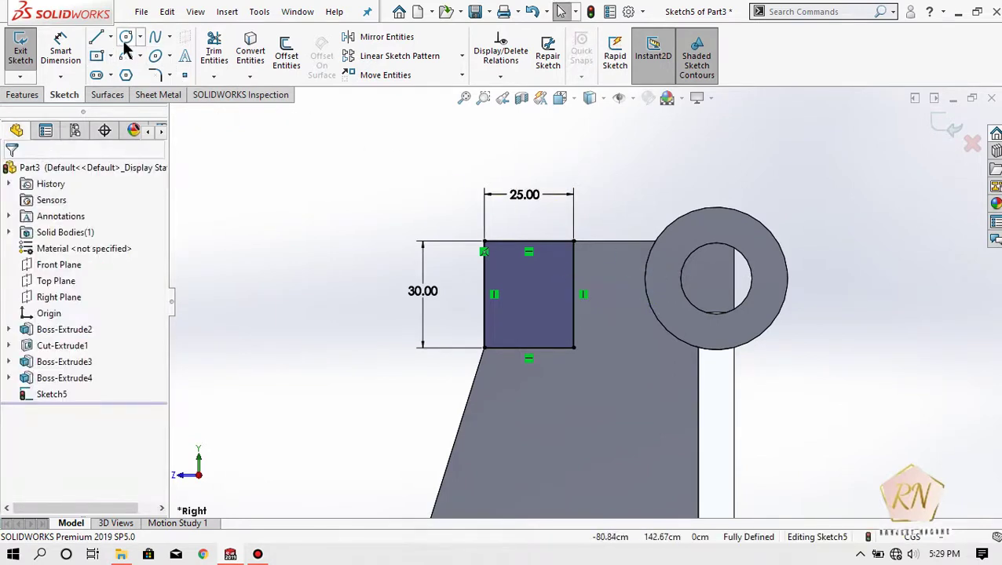
left_click(101, 57)
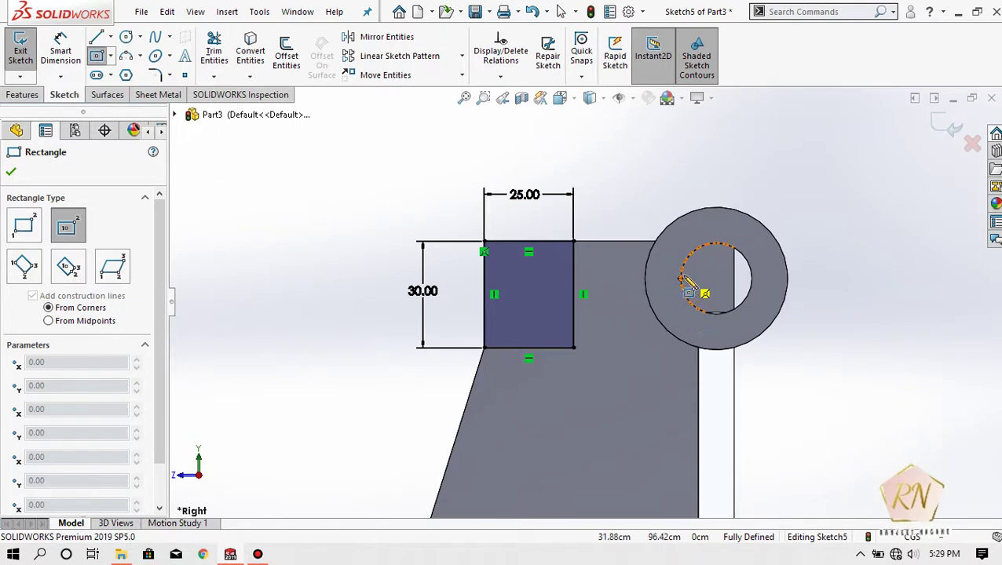
left_click(616, 284)
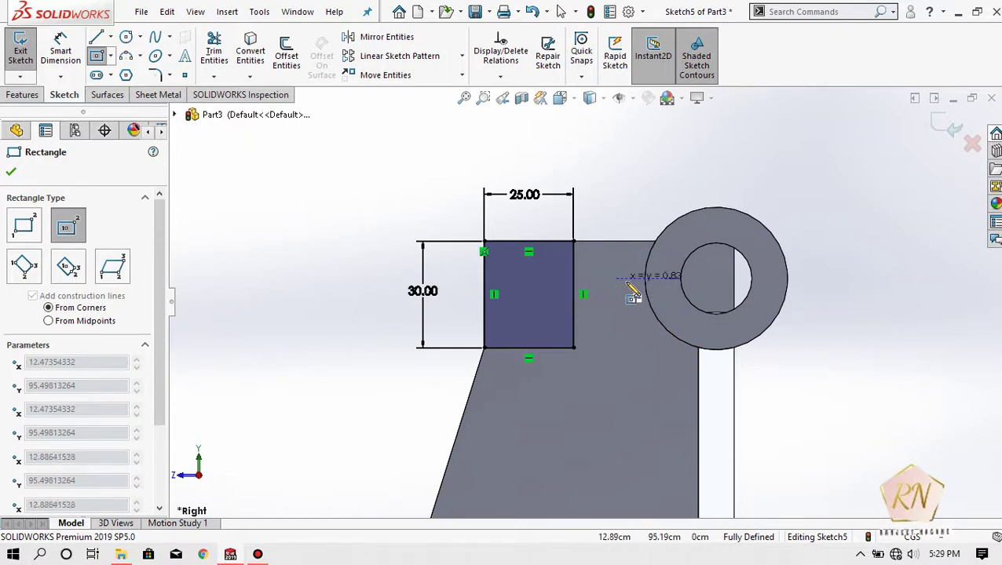
left_click(669, 293)
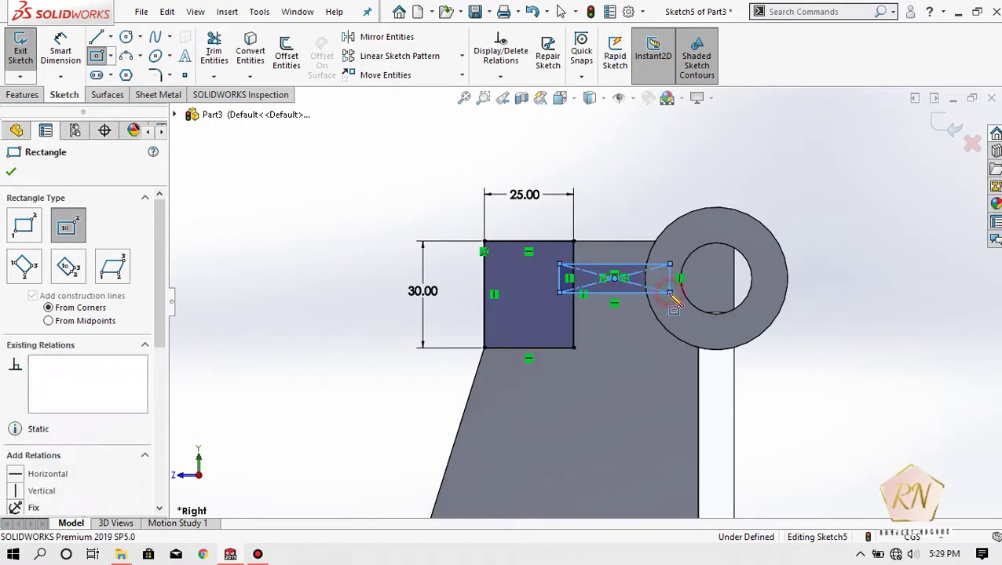
Dimension the arm rectangle 10 tall with a 0 gap to the square's right edge
left_click(60, 49)
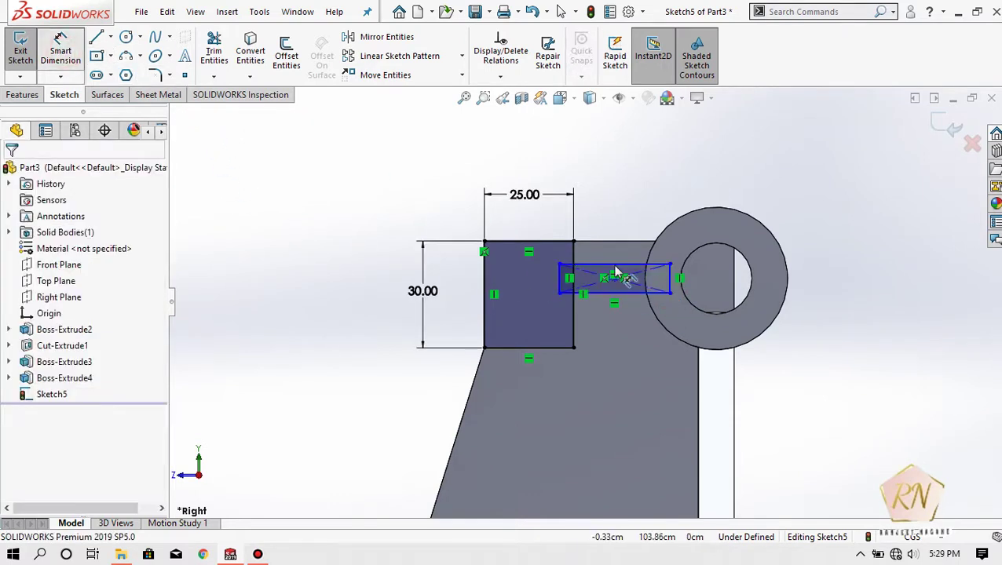
left_click(612, 259)
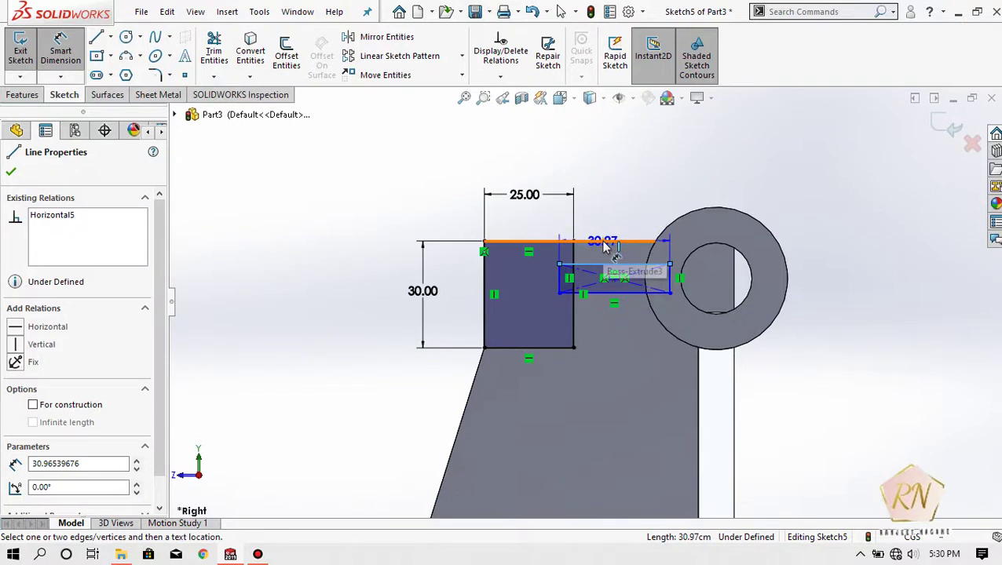
key("Escape")
left_click(559, 280)
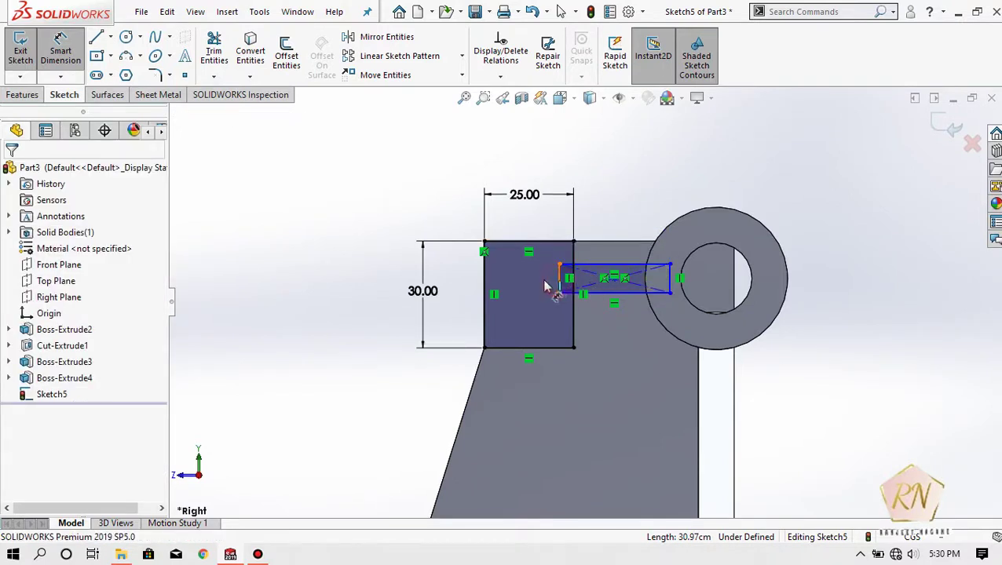
left_click(510, 289)
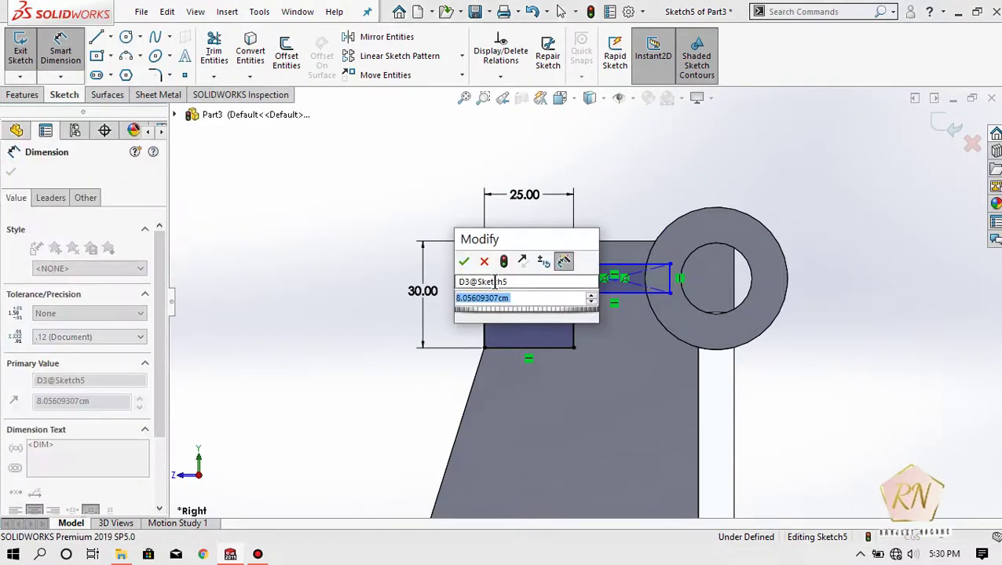
type("10")
key("Return")
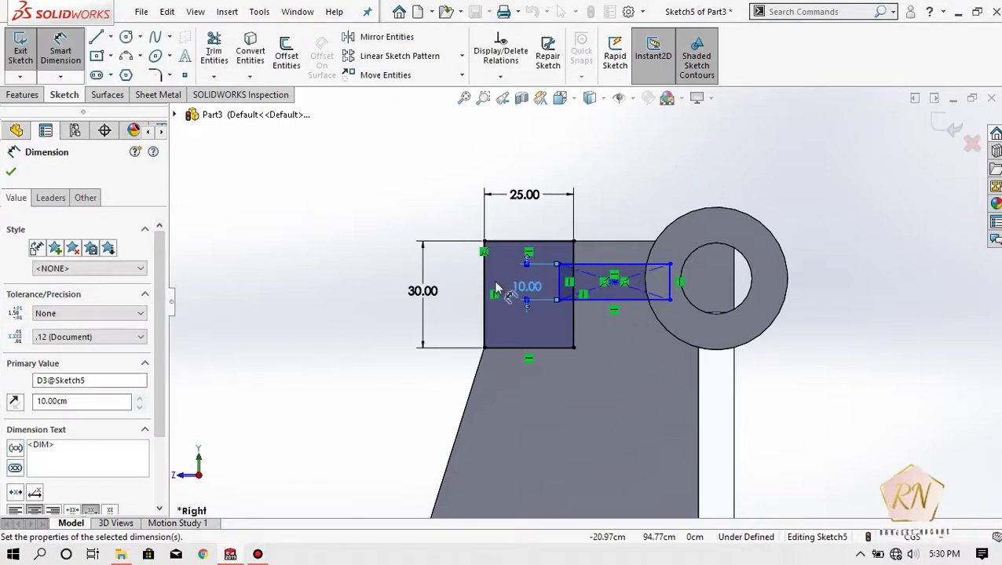
left_click(560, 285)
left_click(574, 270)
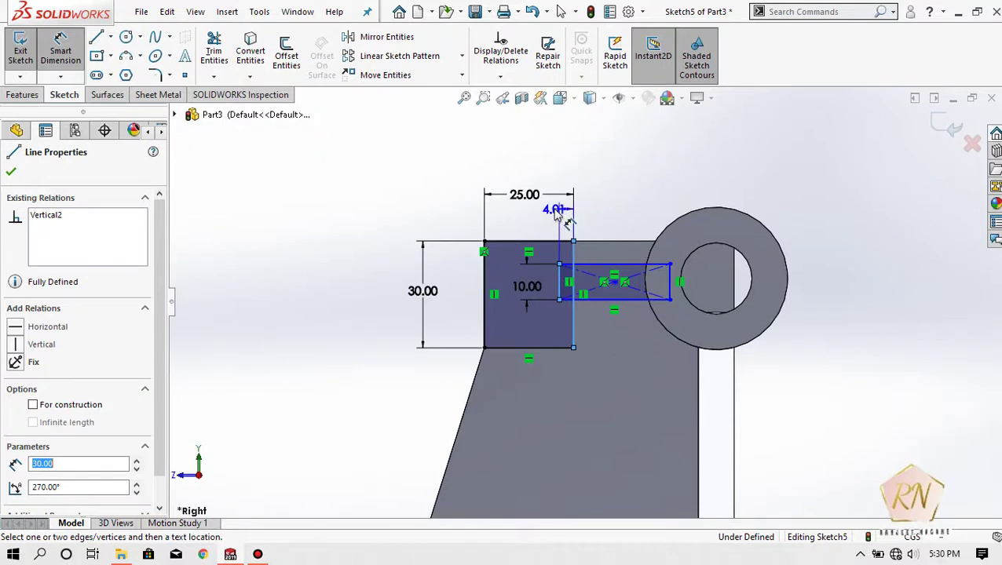
left_click(44, 345)
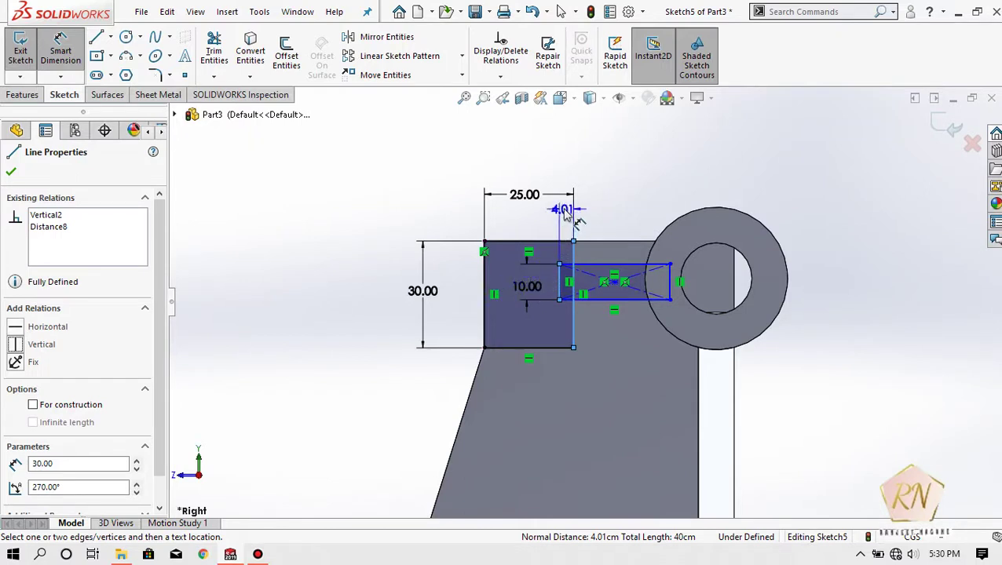
left_click(564, 212)
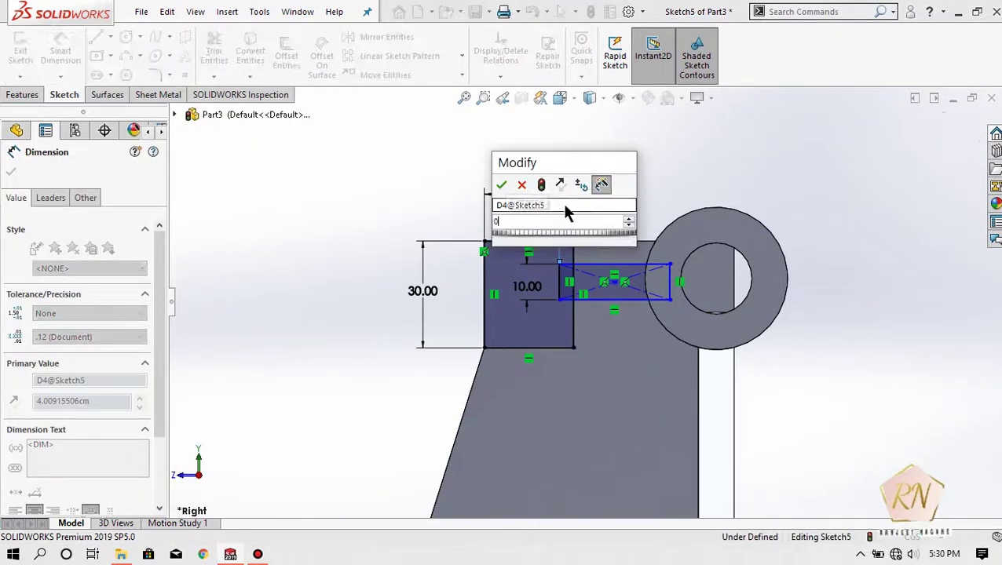
key("Return")
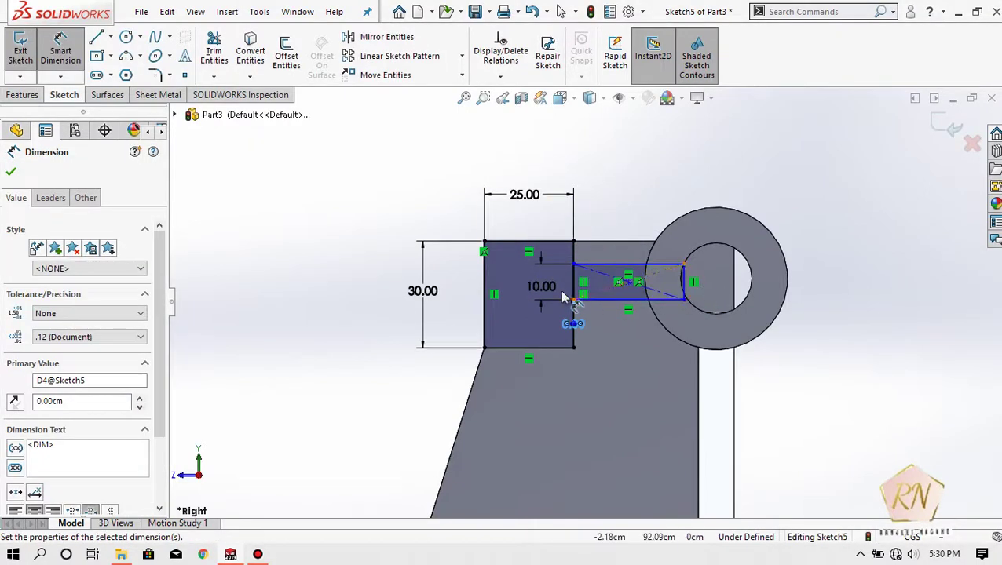
Dimension the arm's length as 25 toward the ring
left_click(685, 285)
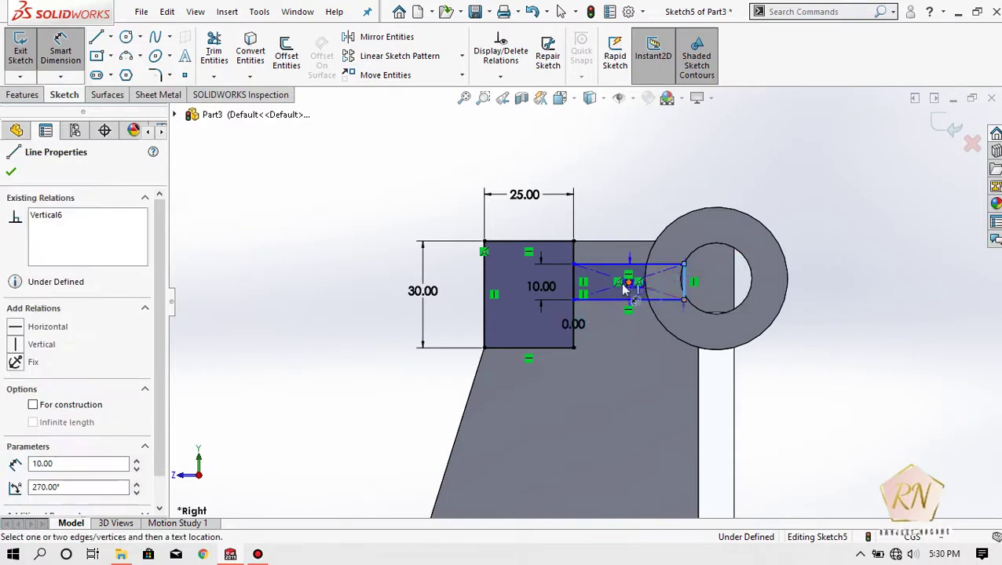
left_click(571, 285)
left_click(633, 206)
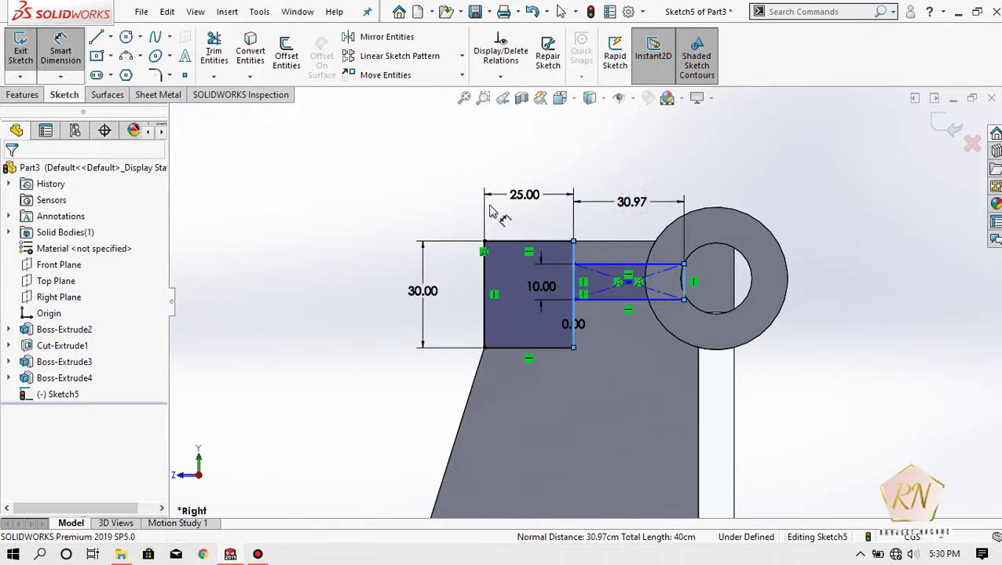
key("Escape")
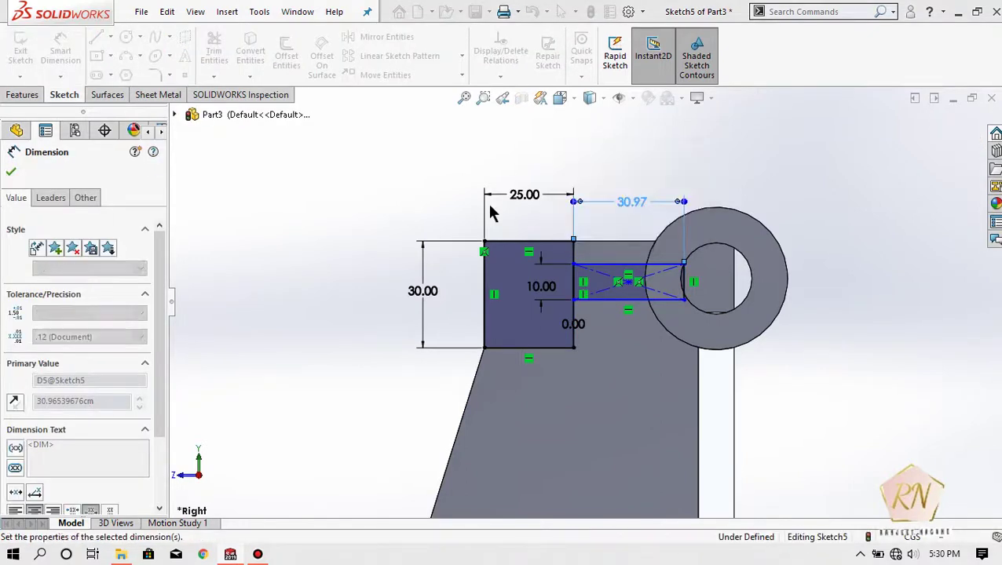
left_click(11, 171)
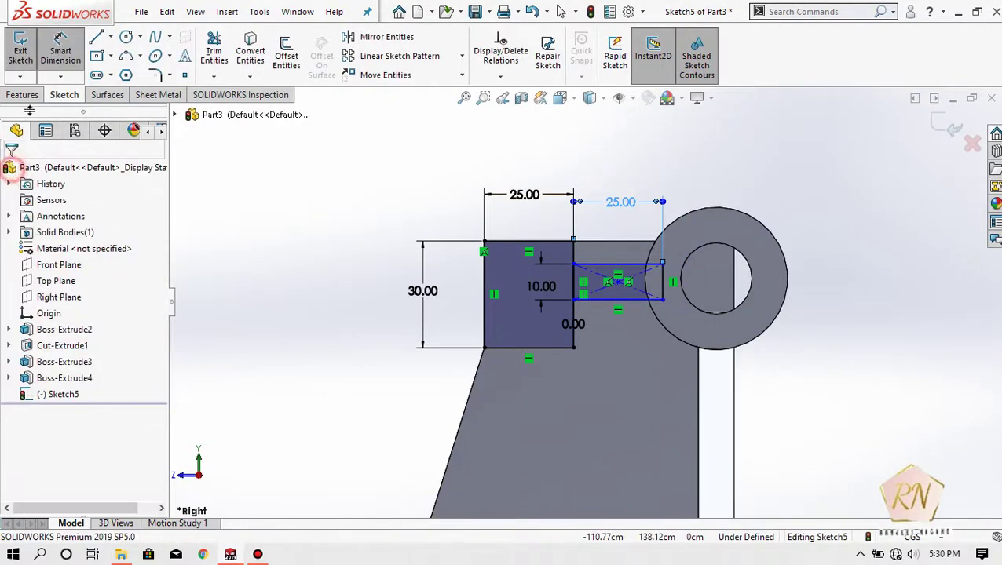
left_click(23, 94)
left_click(26, 51)
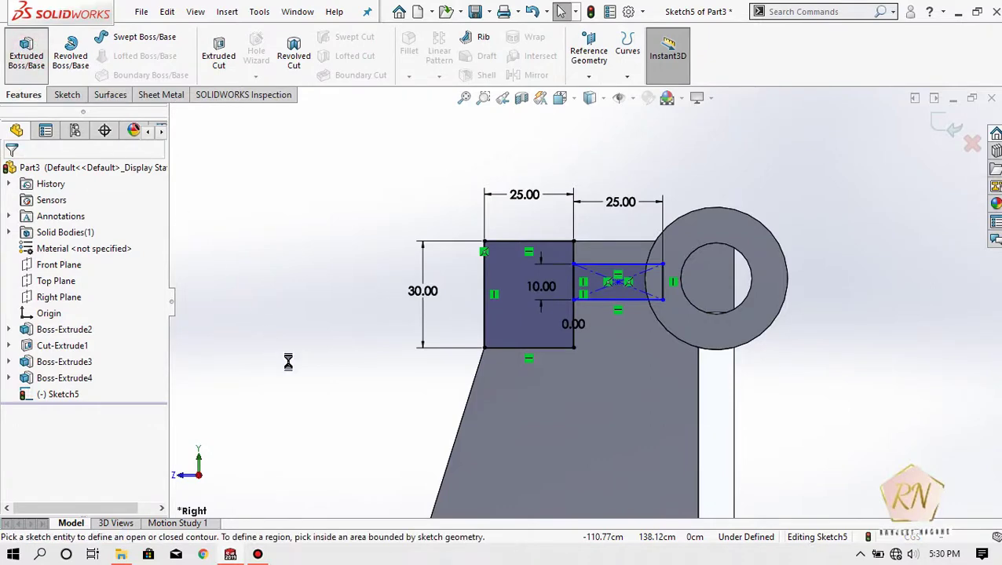
Trim the square's right edge segment between the arm lines to join the outlines
key("Escape")
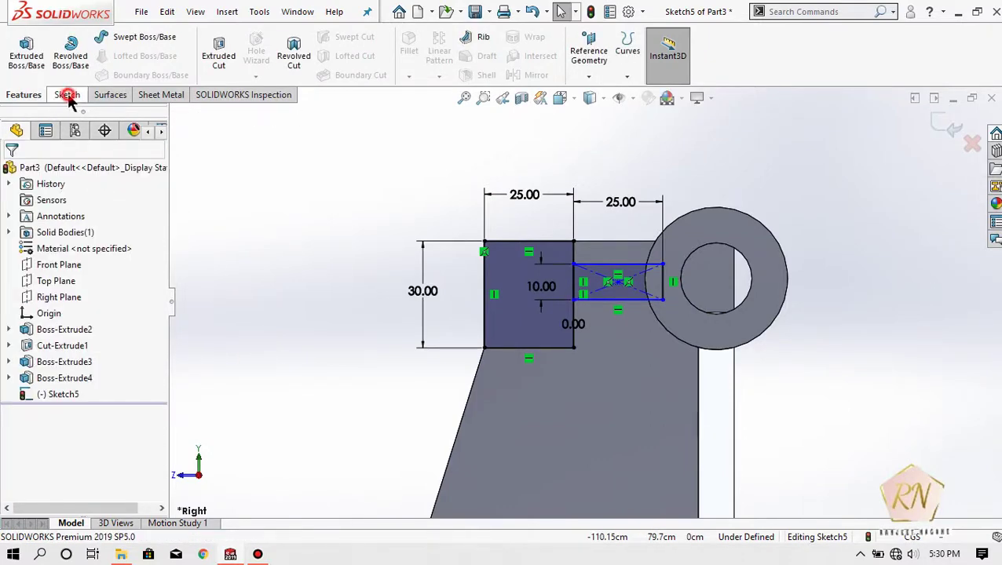
left_click(67, 94)
left_click(212, 46)
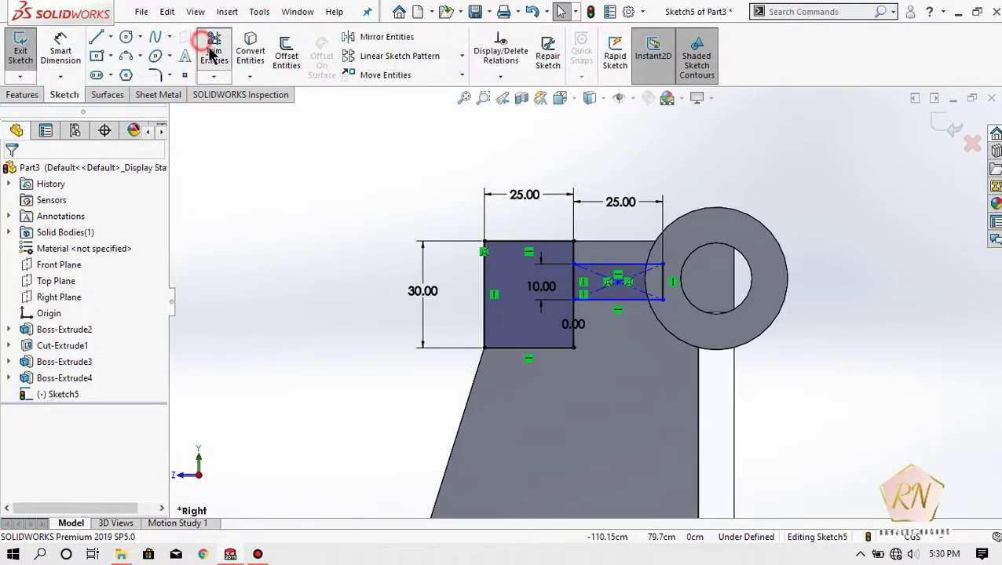
left_click(575, 290)
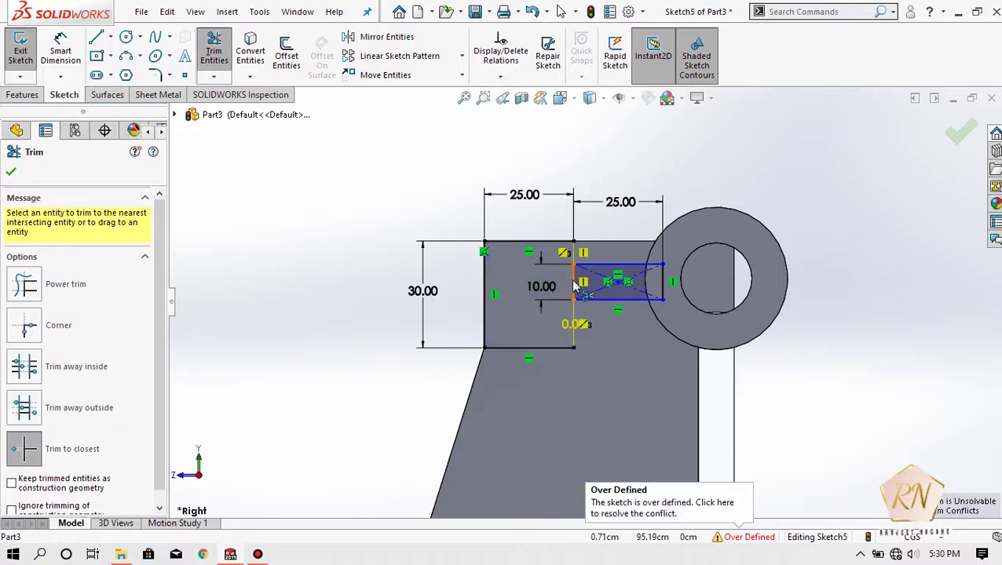
left_click(576, 289)
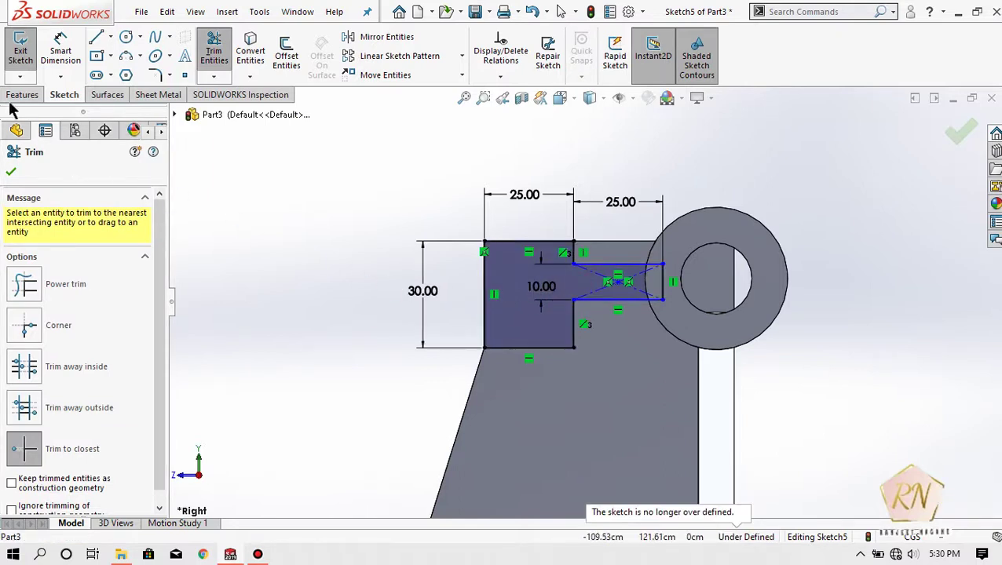
left_click(22, 92)
key("Escape")
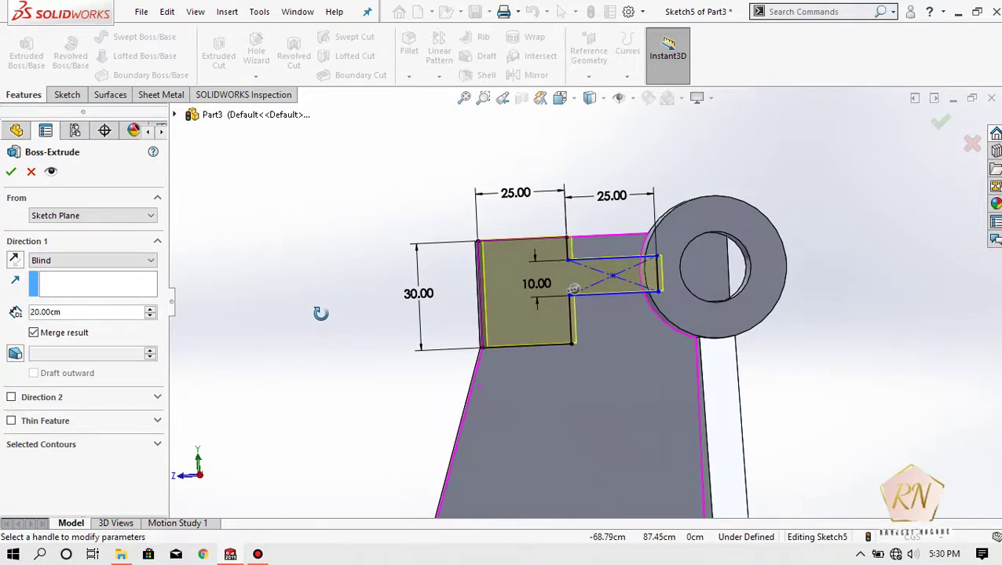
Dismiss the extrusion preview and view Sketch5 face-on again
left_click(29, 173)
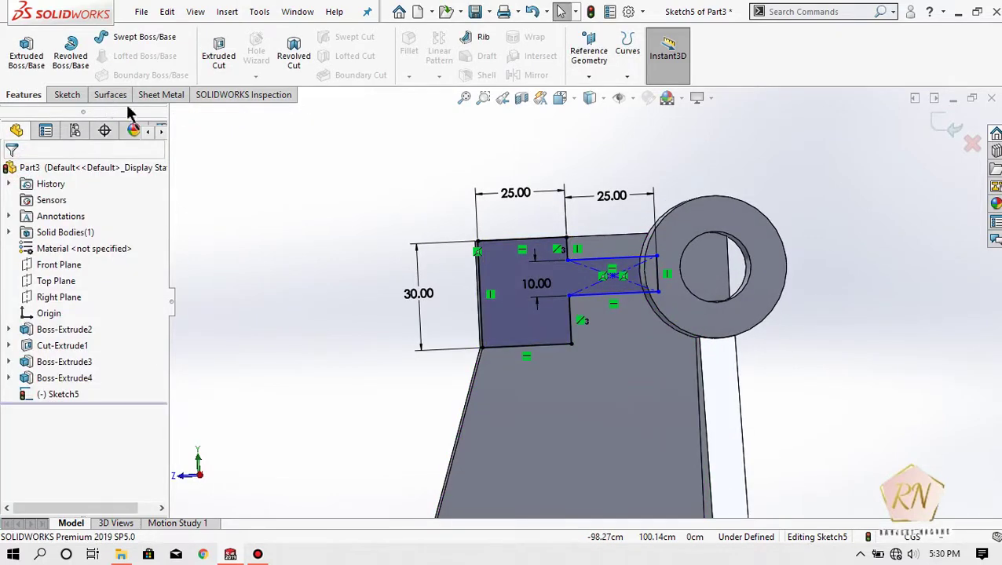
left_click(66, 101)
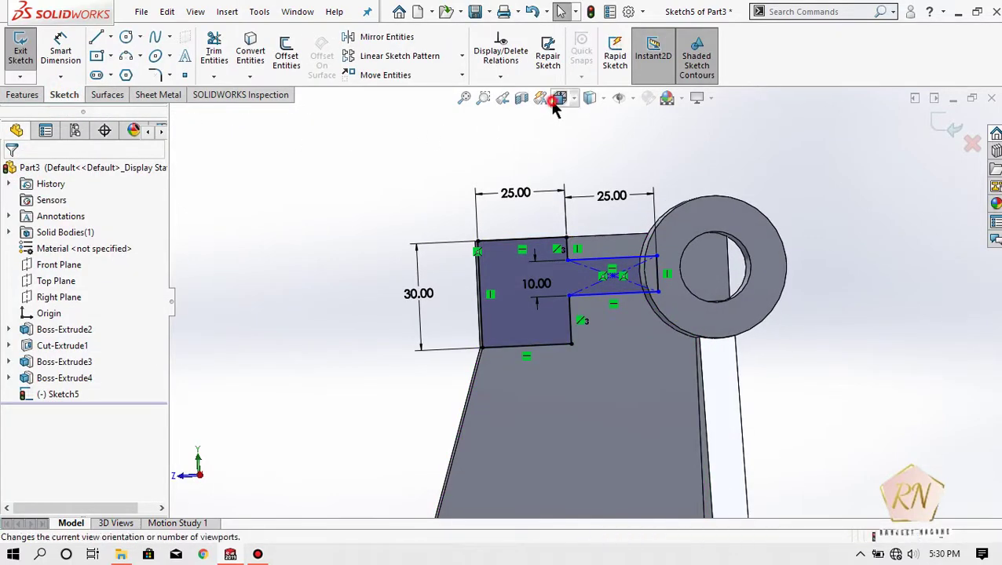
left_click(549, 100)
left_click(595, 341)
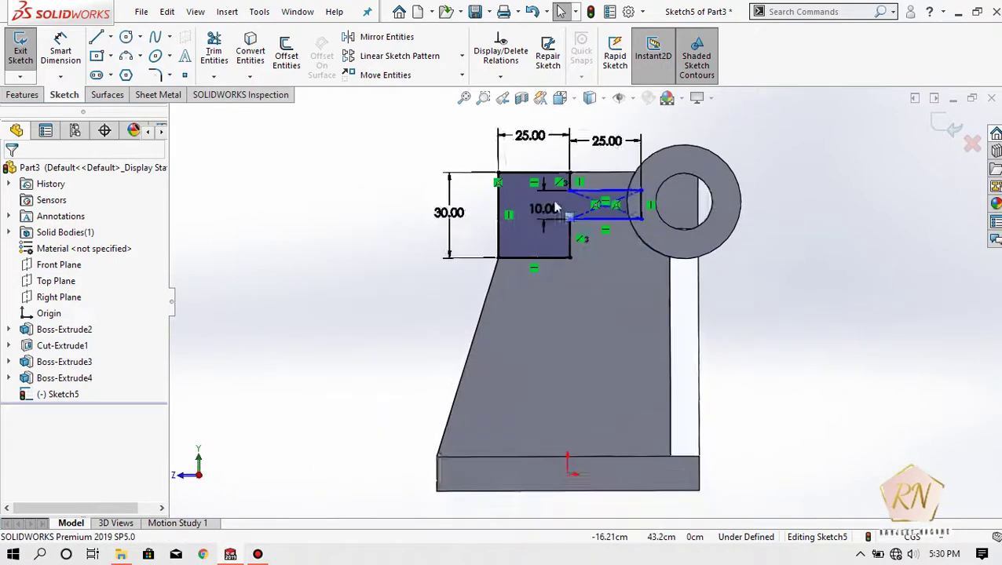
Draw a centred inner rectangle inside the 25 × 30 square for the frame opening
left_click(97, 56)
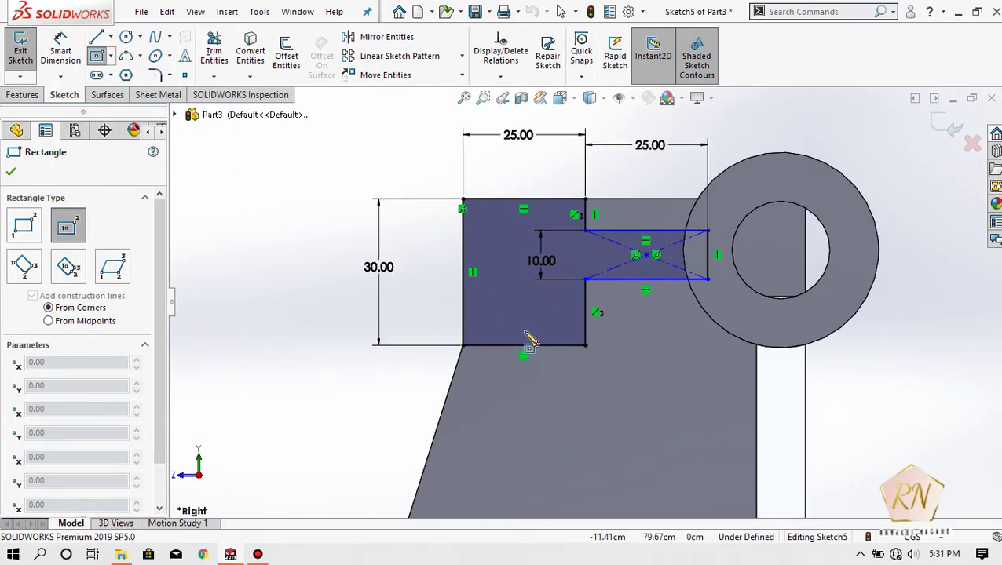
left_click(524, 272)
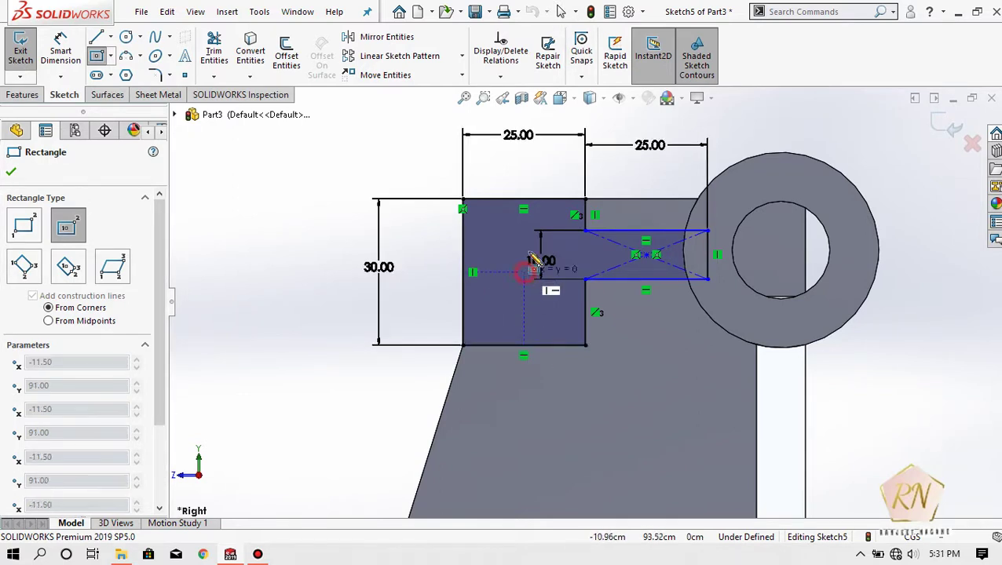
left_click(571, 217)
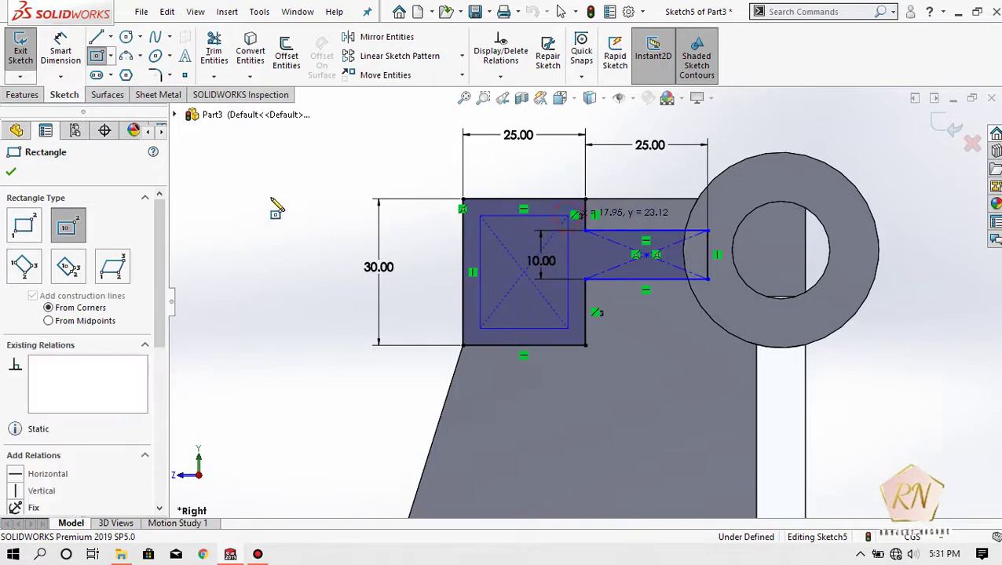
left_click(10, 173)
left_click(22, 94)
left_click(28, 60)
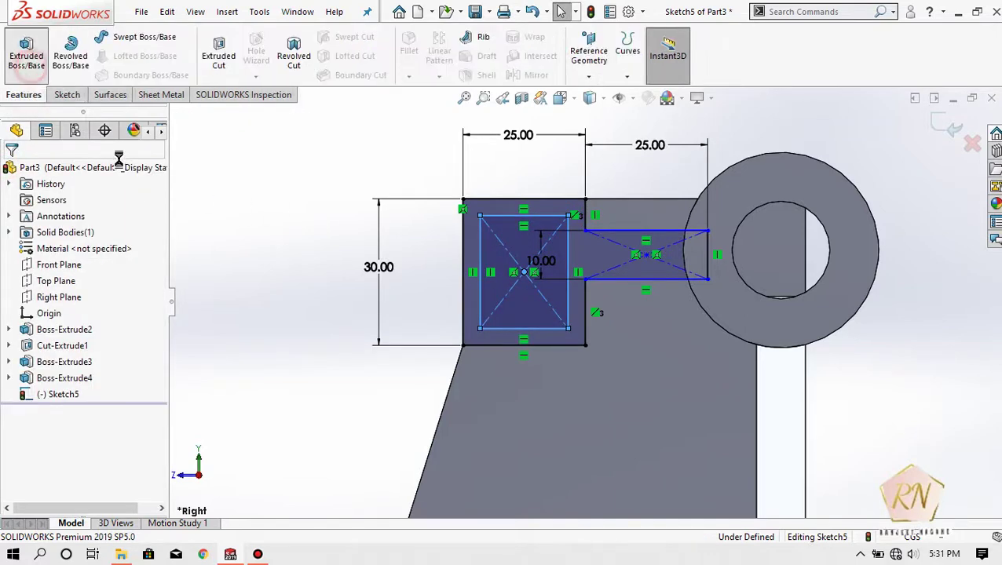
Extrude Sketch5 20 cm into the hollow square frame and arm, then deselect
left_click(256, 272)
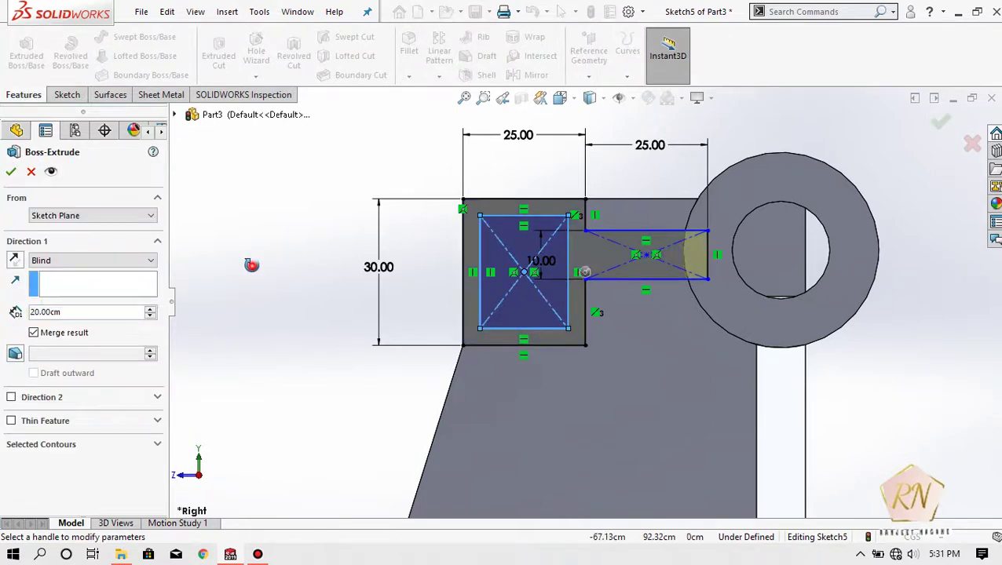
mouse_move(333, 290)
middle_mouse_down()
mouse_move(340, 315)
mouse_move(248, 321)
middle_mouse_up()
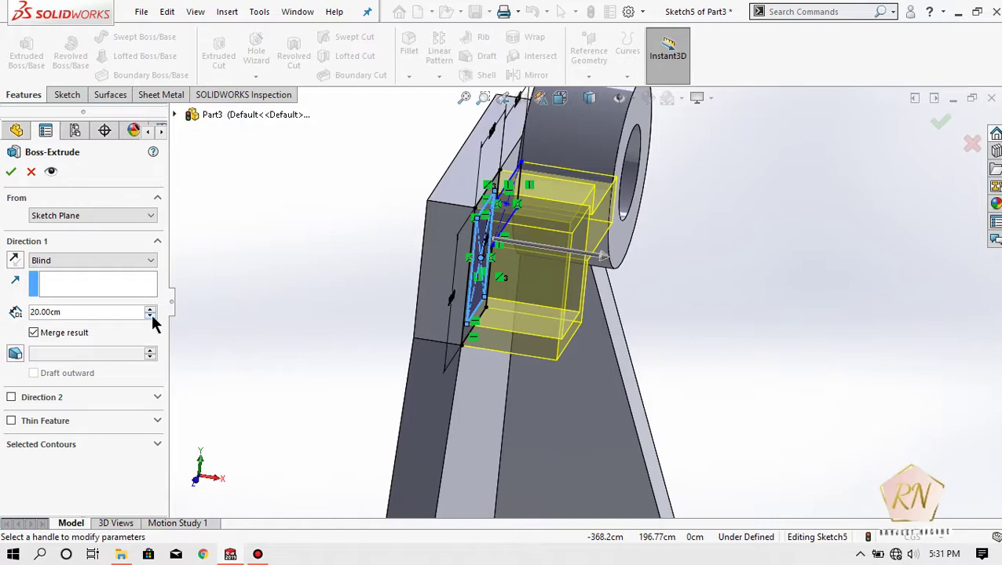
mouse_move(797, 363)
middle_mouse_down()
mouse_move(716, 327)
mouse_move(700, 447)
mouse_move(719, 492)
mouse_move(3, 115)
middle_mouse_up()
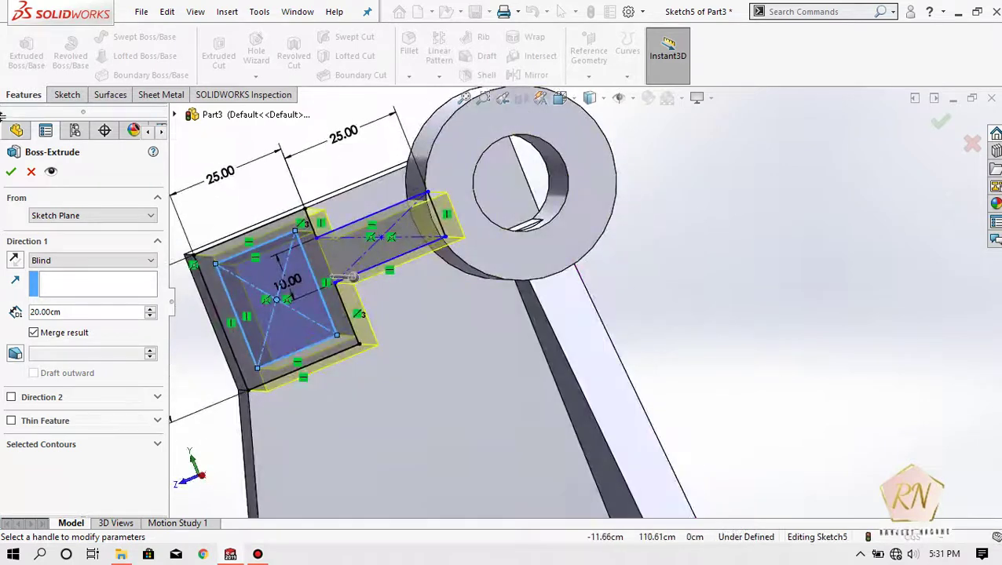
left_click(10, 171)
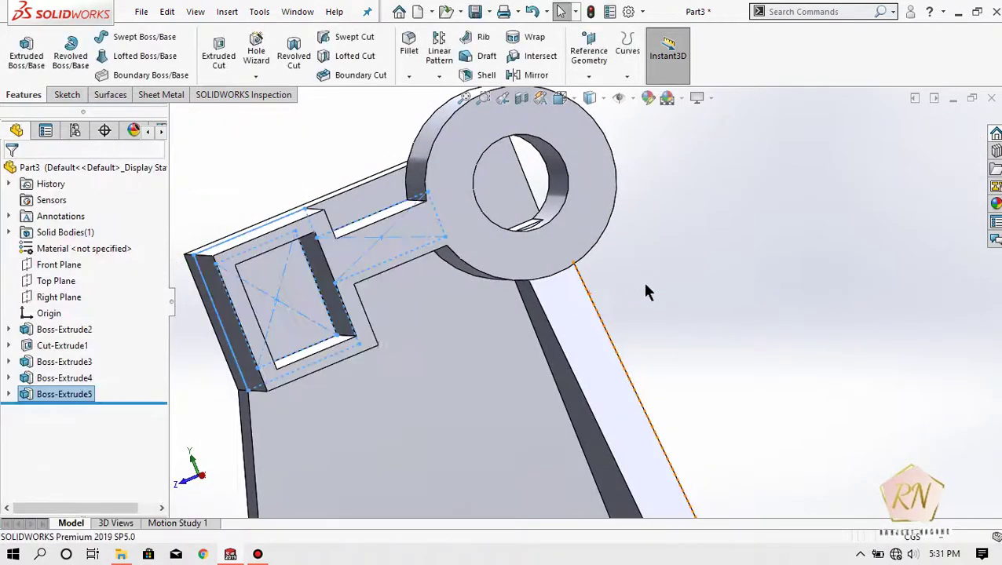
middle_click_drag(641, 280, 479, 253)
left_click(379, 190)
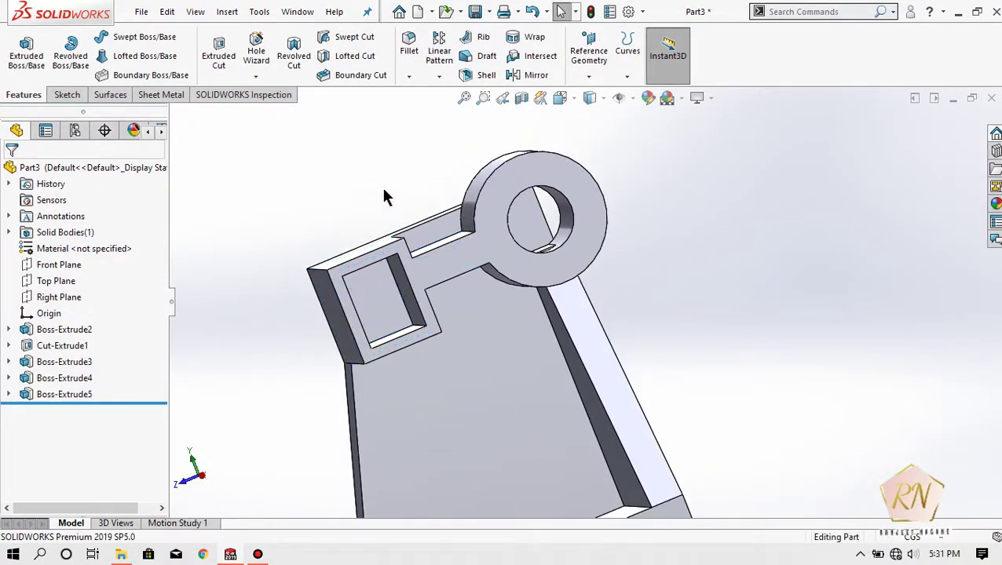
Sketch a radius-10 circle at the hole centre on the ring boss face
scroll(401, 213, "down", 2)
scroll(401, 212, "up", 4)
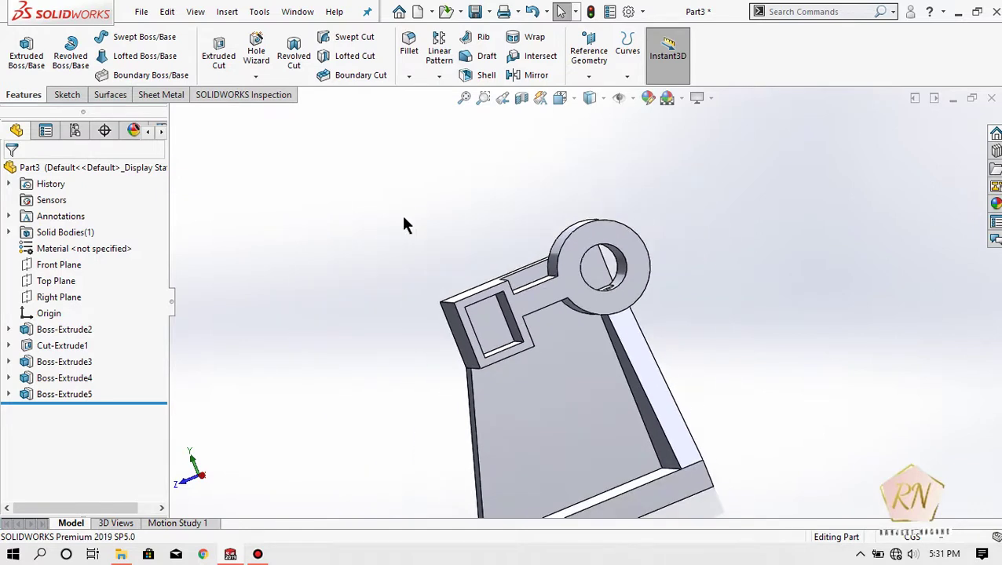
scroll(404, 219, "up", 2)
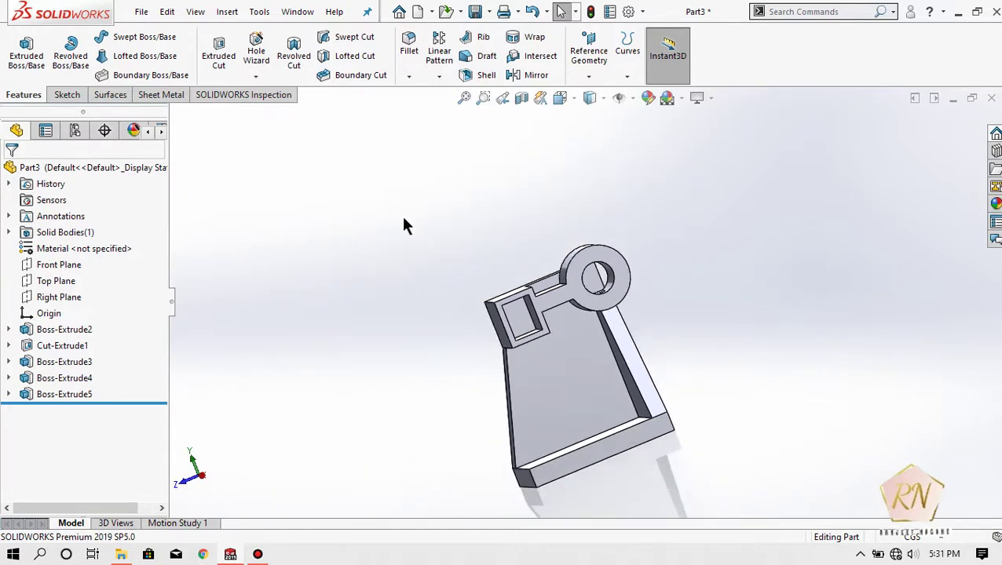
scroll(424, 234, "up", 1)
scroll(635, 376, "down", 2)
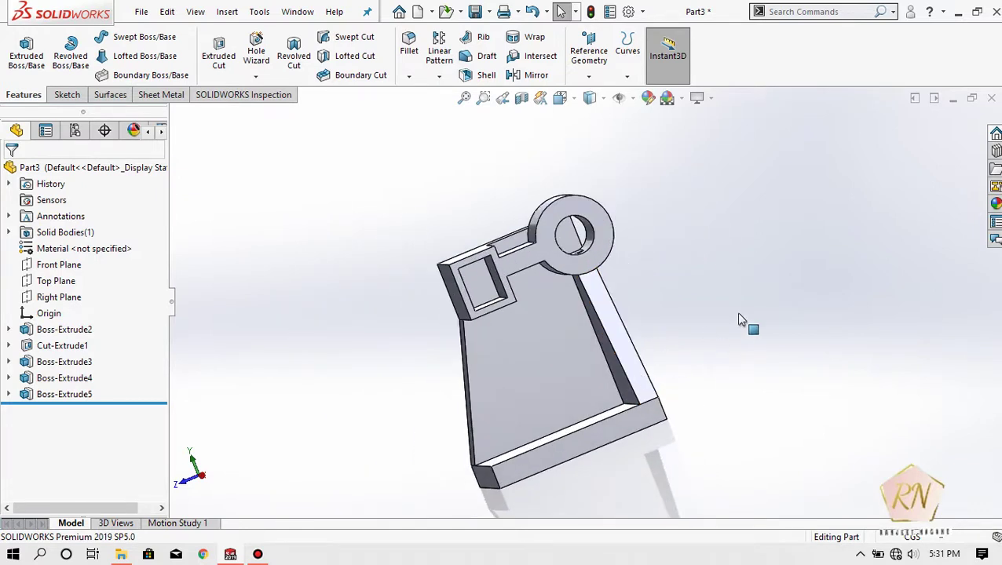
left_click(606, 223)
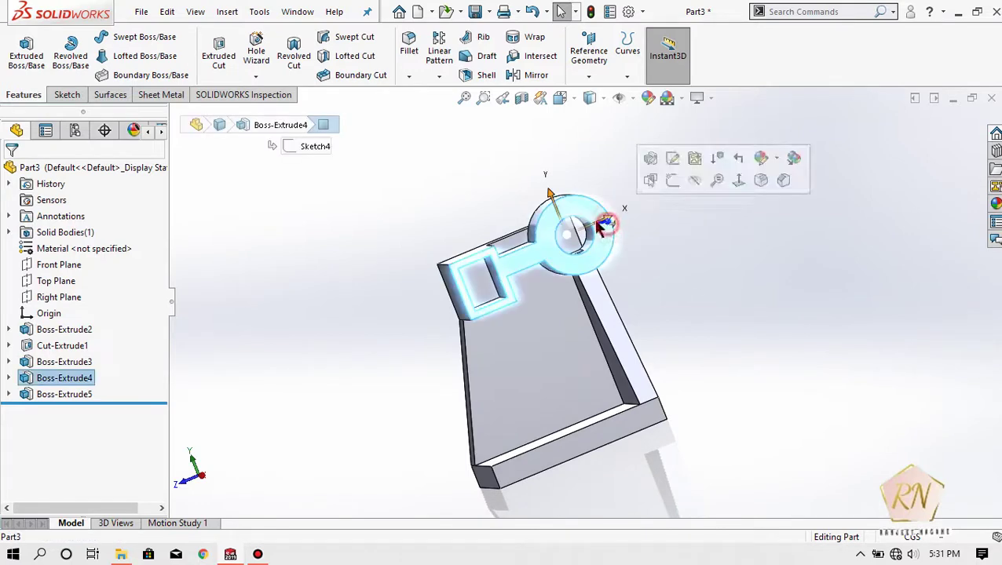
left_click(69, 94)
left_click(20, 49)
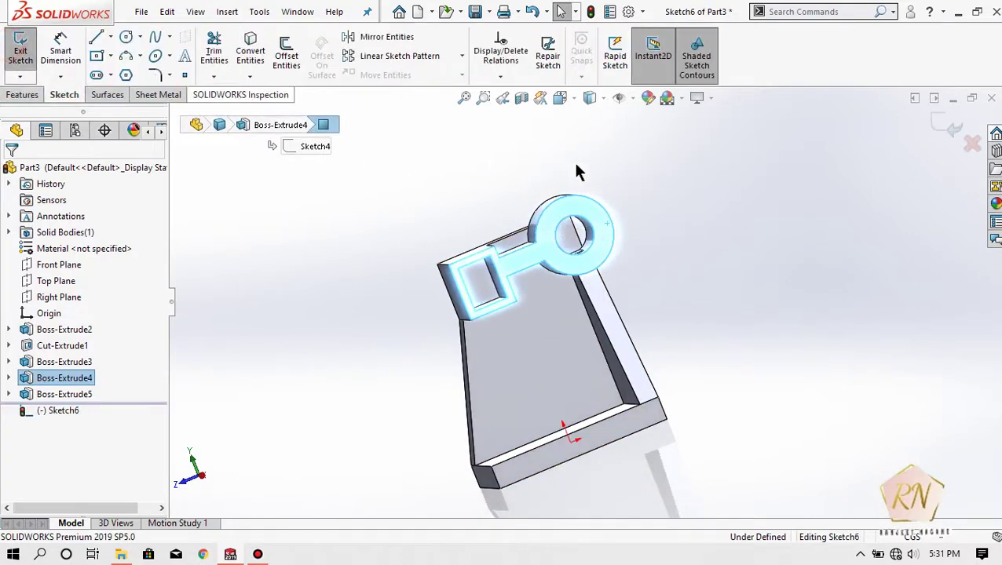
left_click(555, 109)
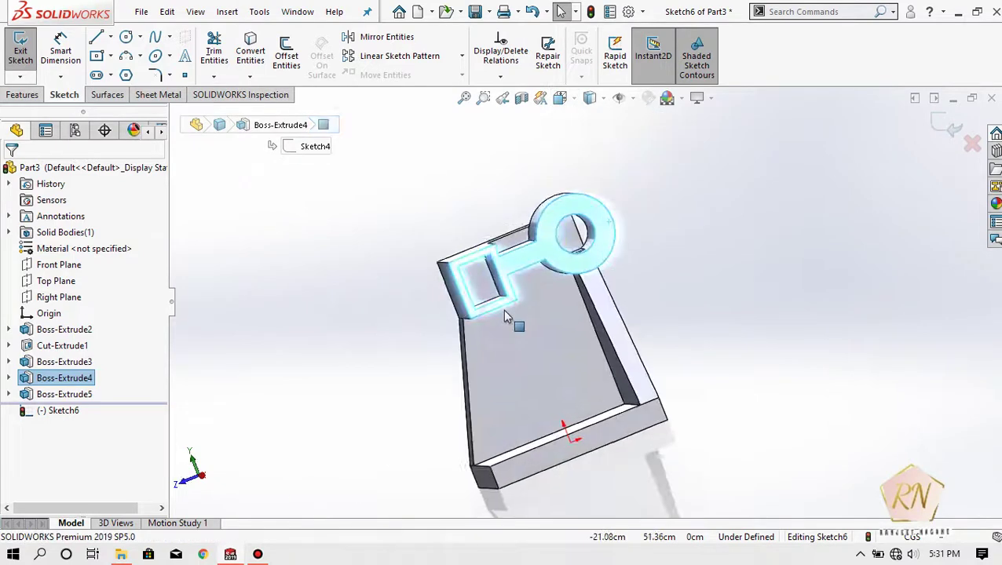
left_click(126, 37)
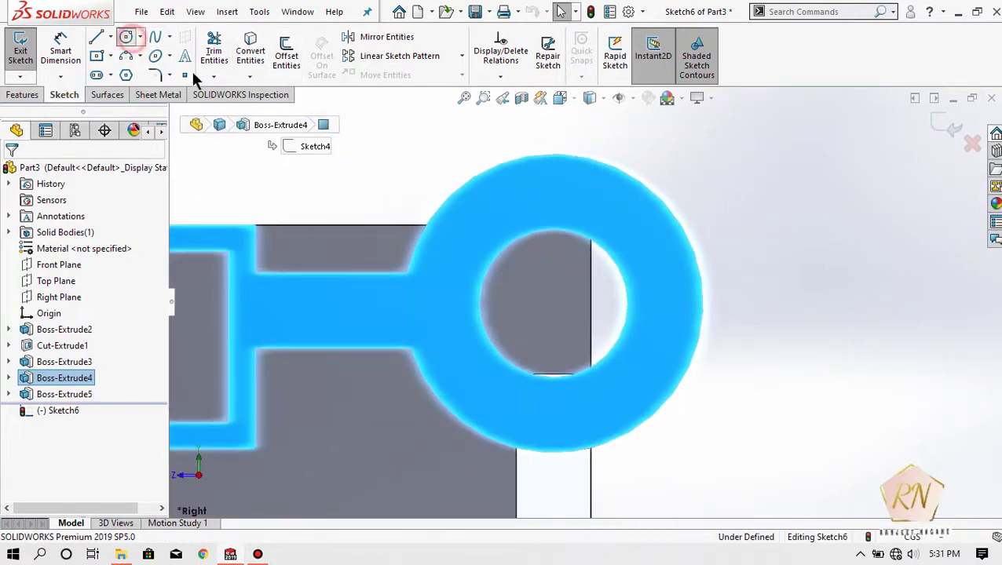
left_click(553, 304)
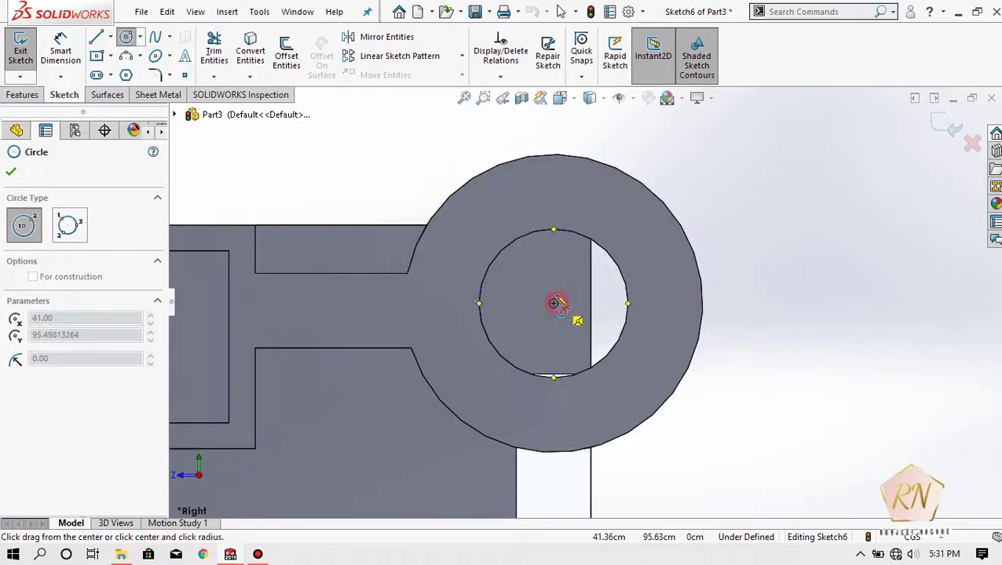
left_click(554, 229)
left_click(11, 172)
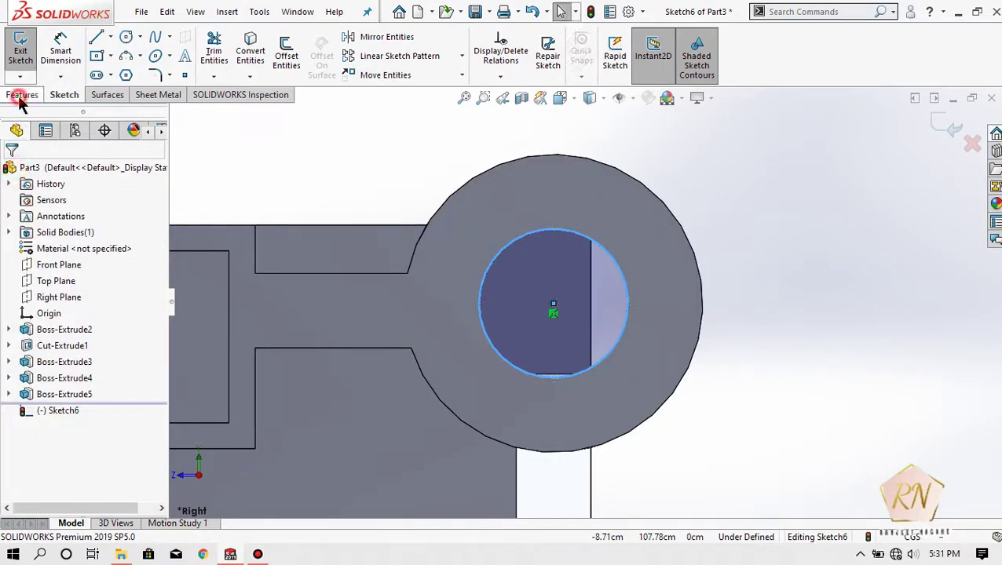
Cut the circle 42.10 cm deep through the ring boss
left_click(22, 94)
left_click(219, 57)
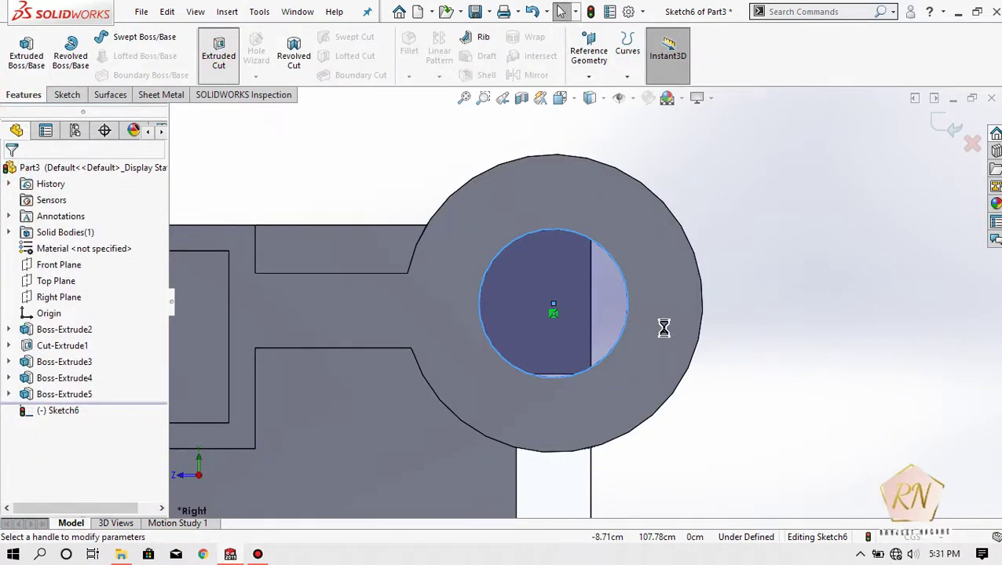
middle_click_drag(760, 261, 721, 295)
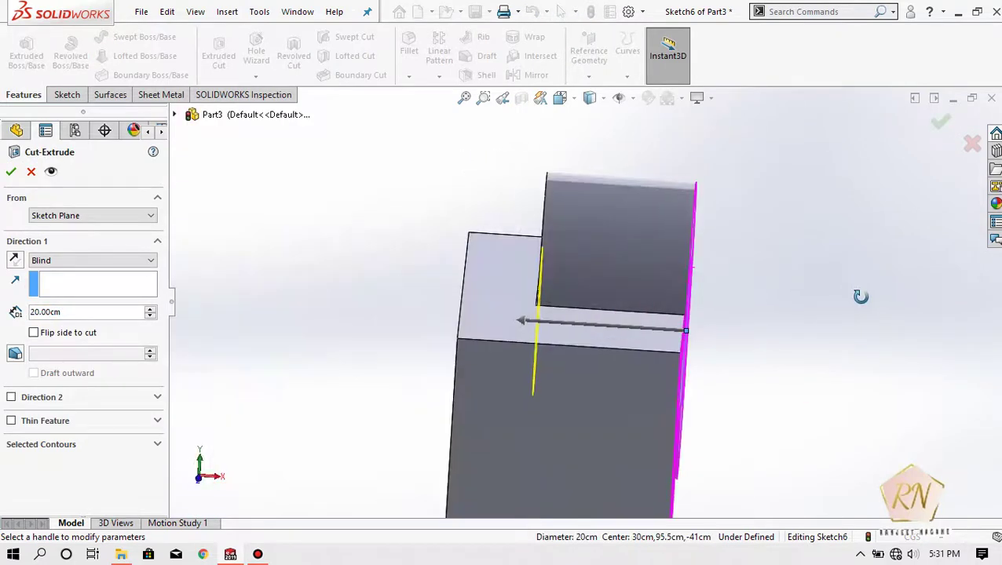
left_click_drag(526, 326, 358, 313)
left_click(11, 173)
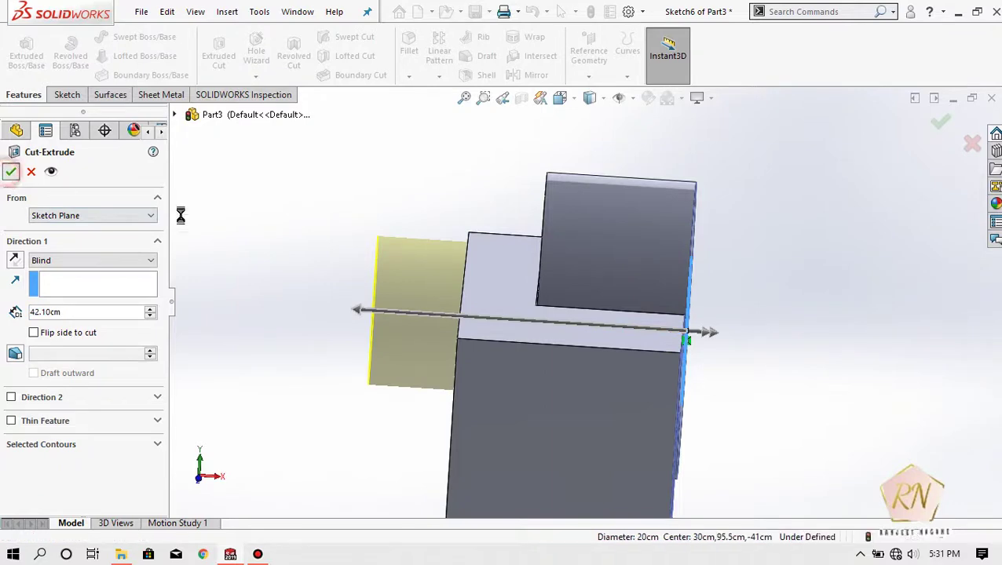
mouse_move(824, 346)
middle_mouse_down()
mouse_move(759, 385)
mouse_move(939, 448)
middle_mouse_up()
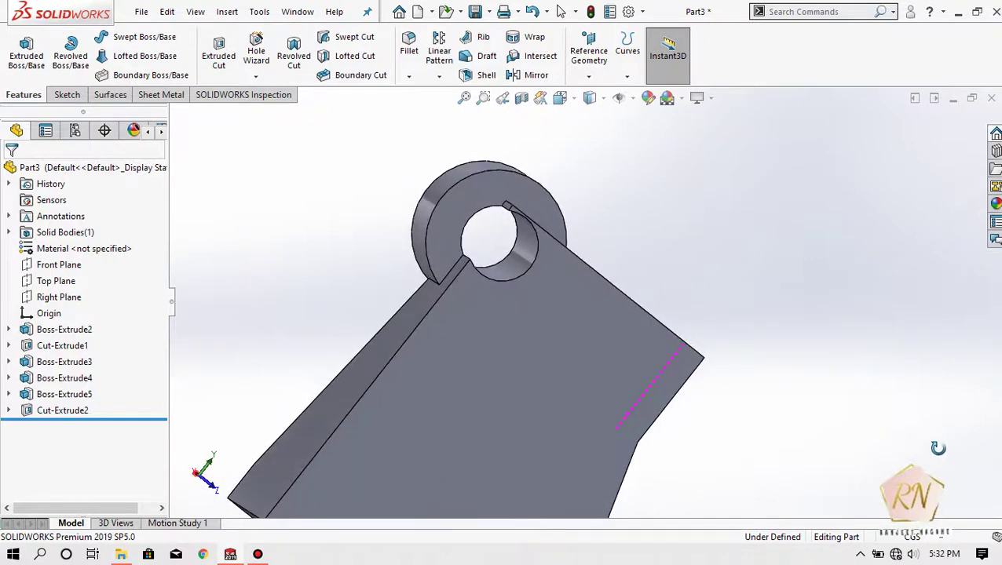
left_click(559, 330)
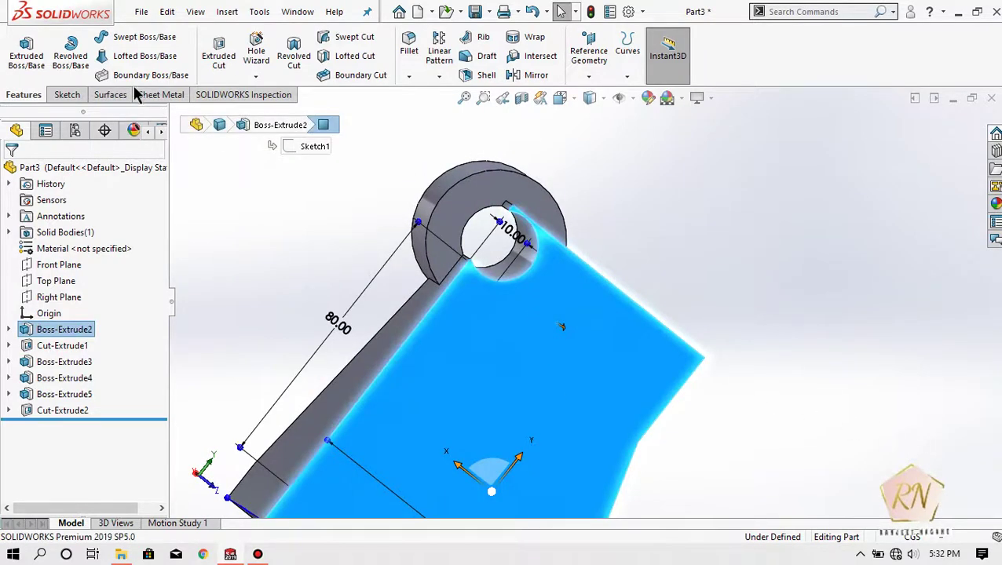
Start Sketch7 on the plate's side face and draw a circle covering the upright's top corner
left_click(69, 94)
left_click(20, 49)
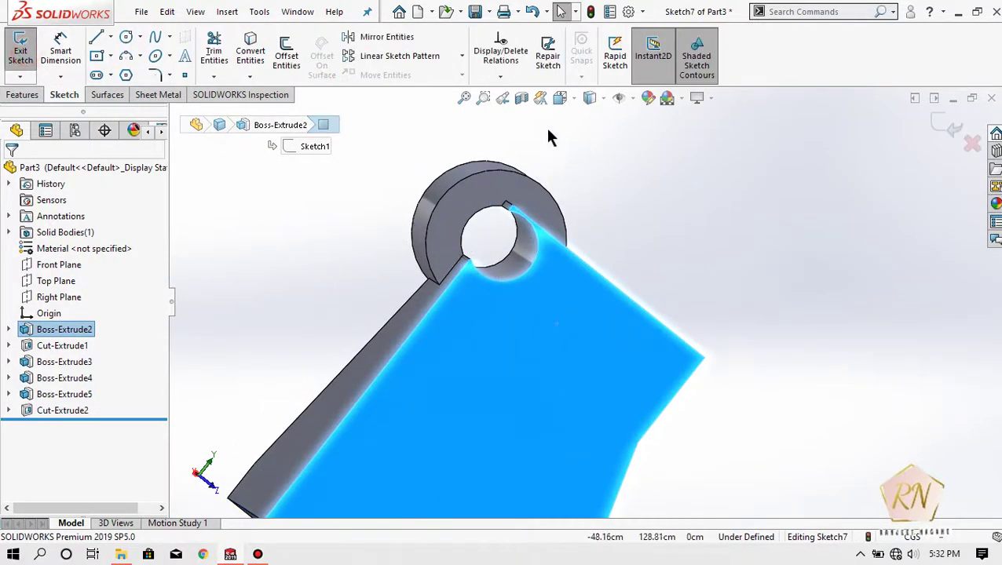
left_click(559, 98)
left_click(477, 351)
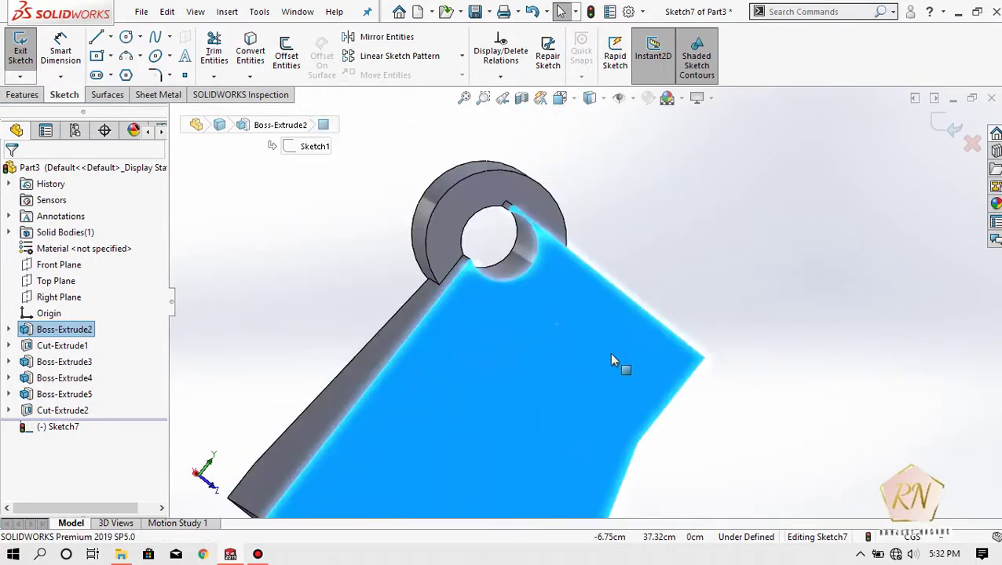
left_click(795, 228)
scroll(455, 153, "down", 2)
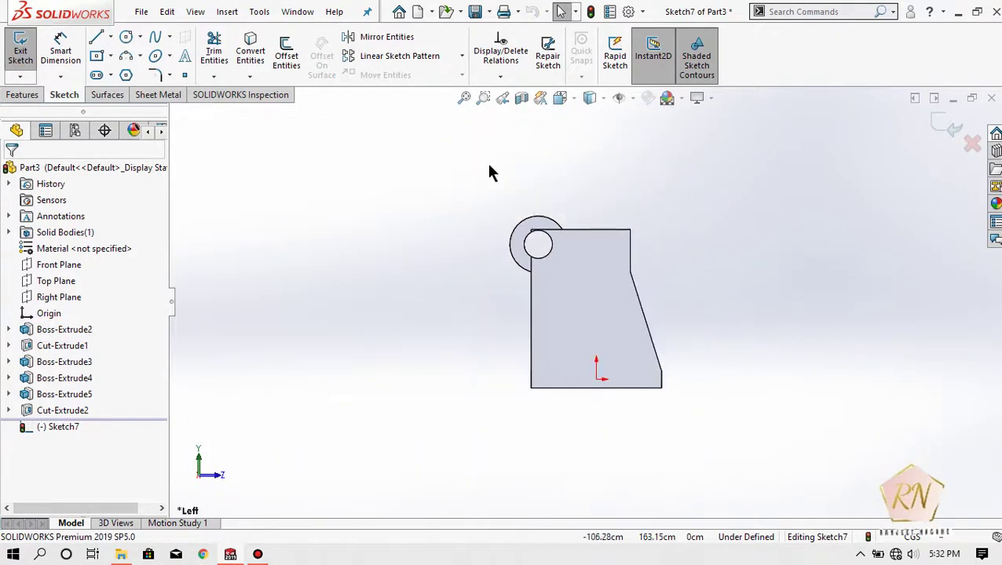
scroll(575, 244, "up", 4)
scroll(571, 233, "up", 2)
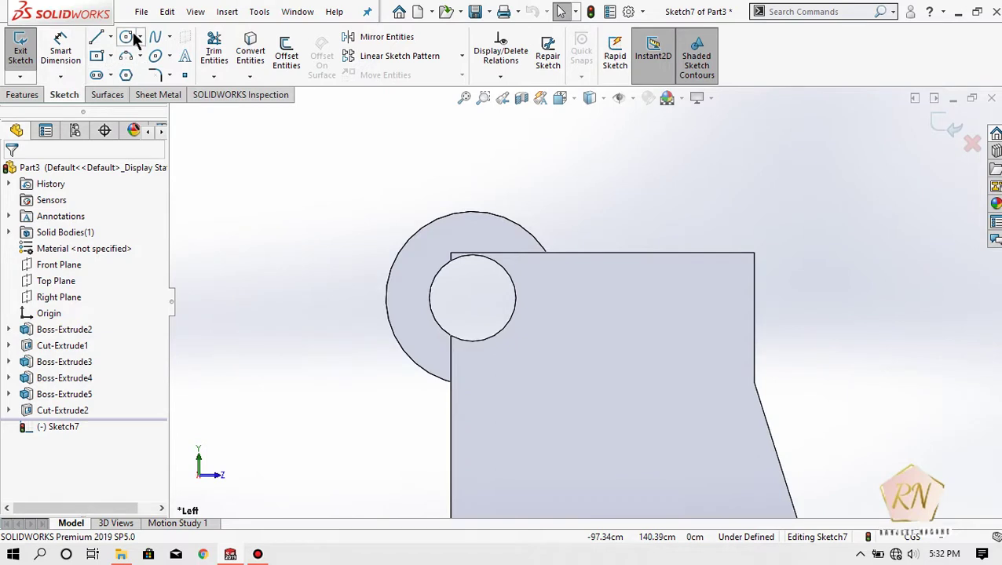
left_click(443, 247)
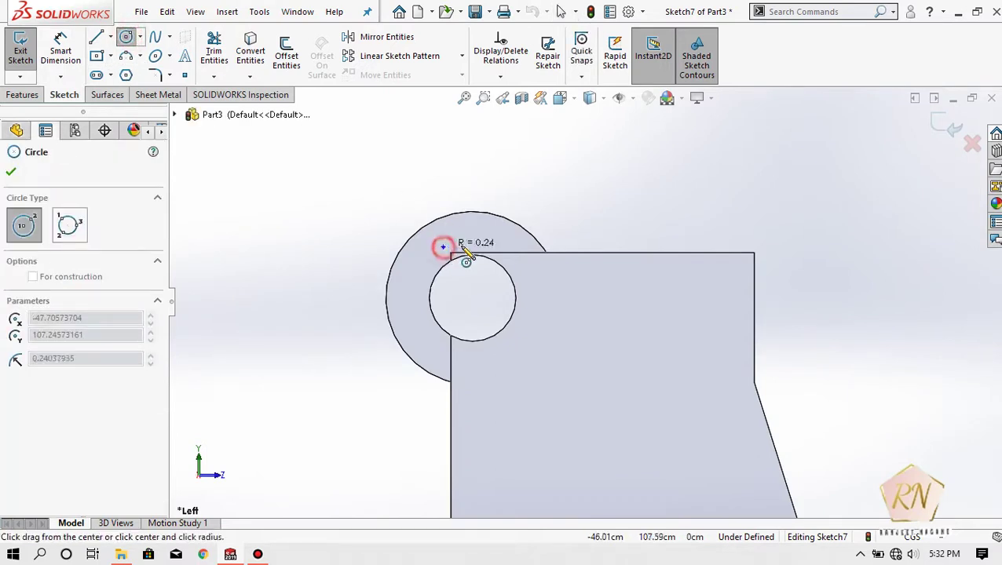
left_click(524, 262)
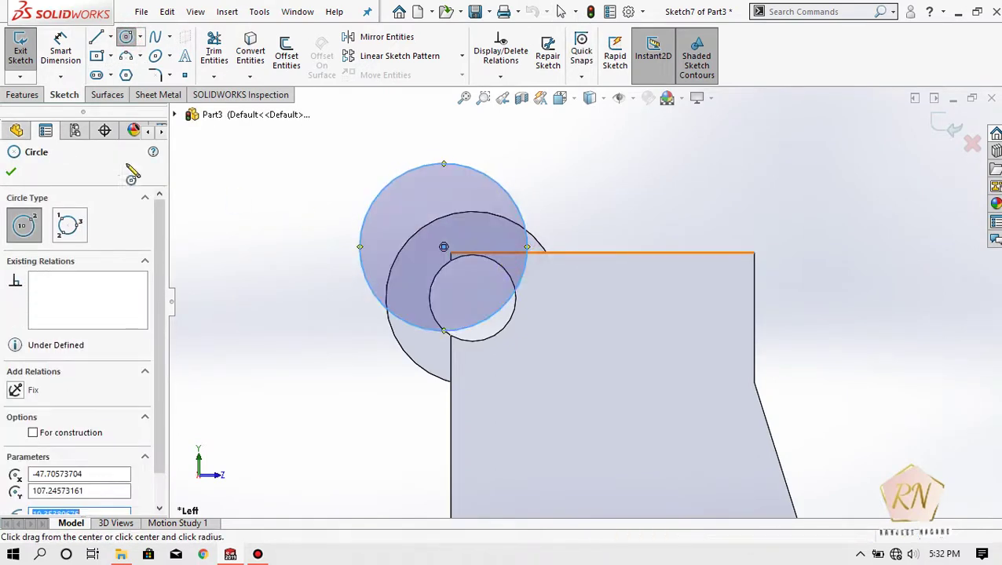
left_click(11, 174)
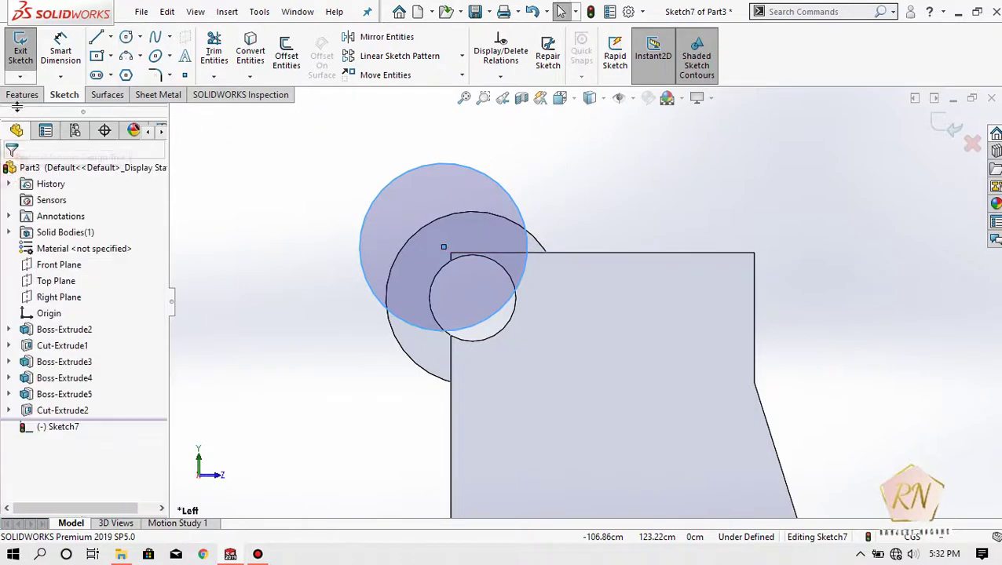
left_click(22, 97)
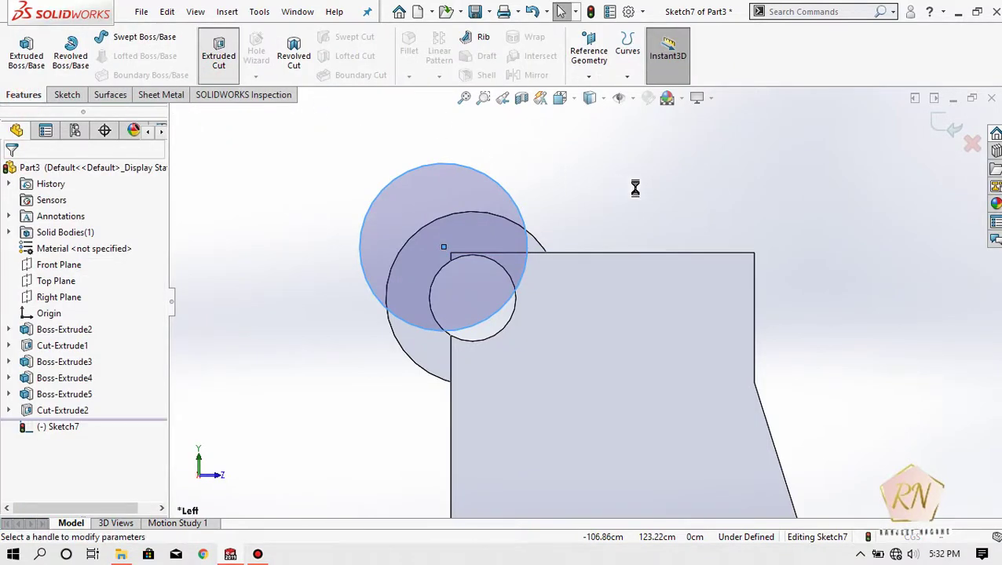
Try blind cut depths of 14.10, 8.10 and 9 cm for Sketch7's circle, orbiting to judge them
middle_click_drag(773, 215, 640, 191)
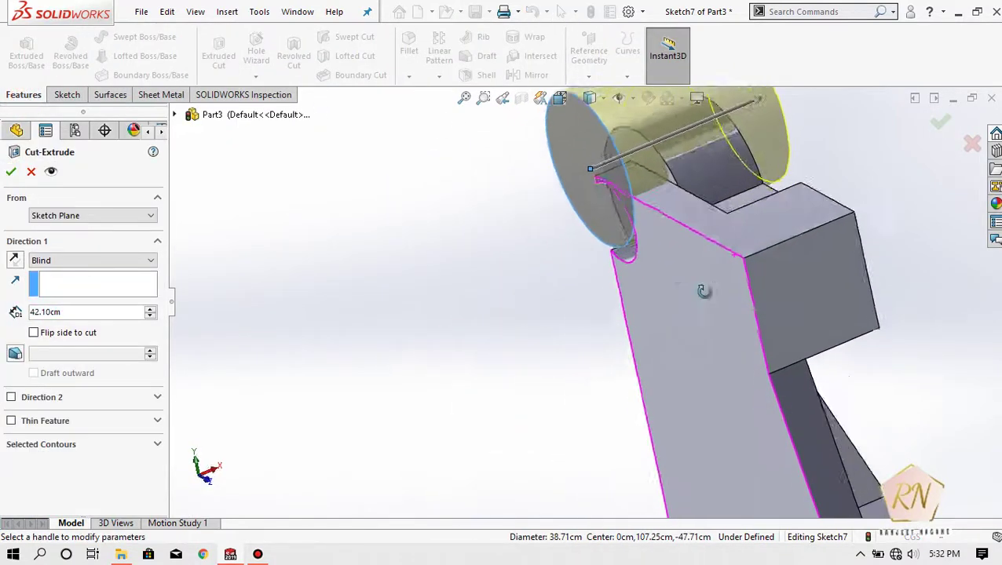
scroll(640, 191, "down", 3)
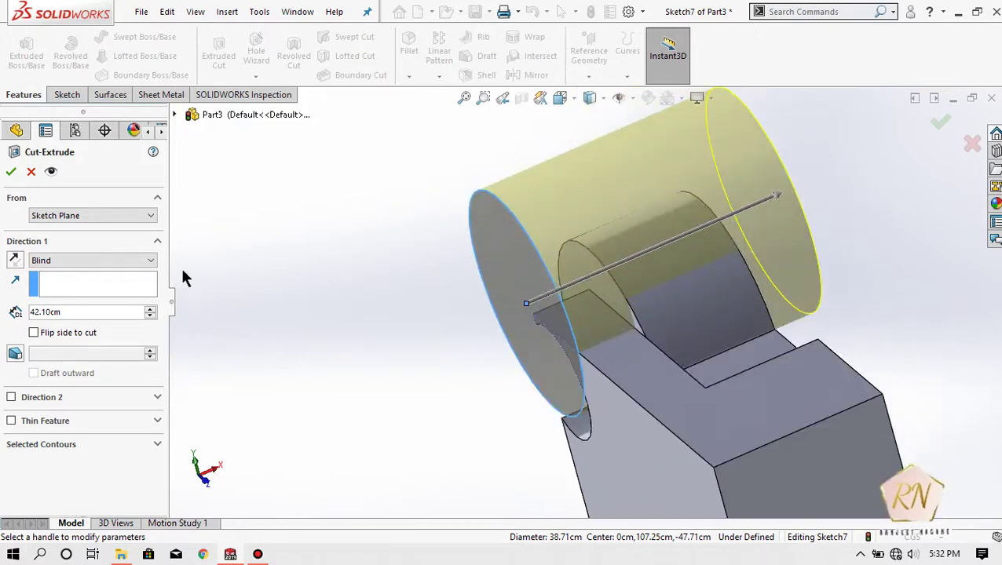
left_click(150, 316)
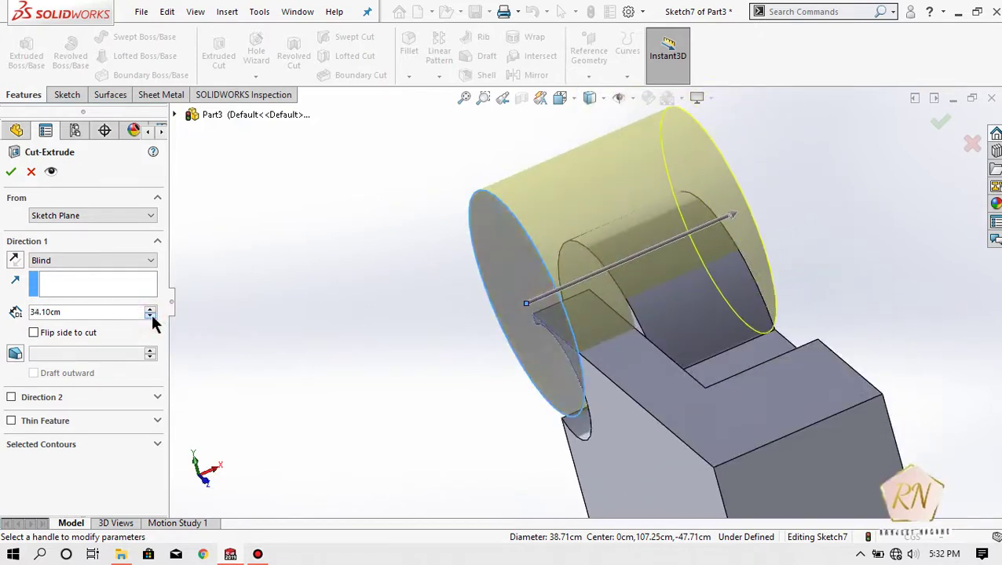
left_click(150, 315)
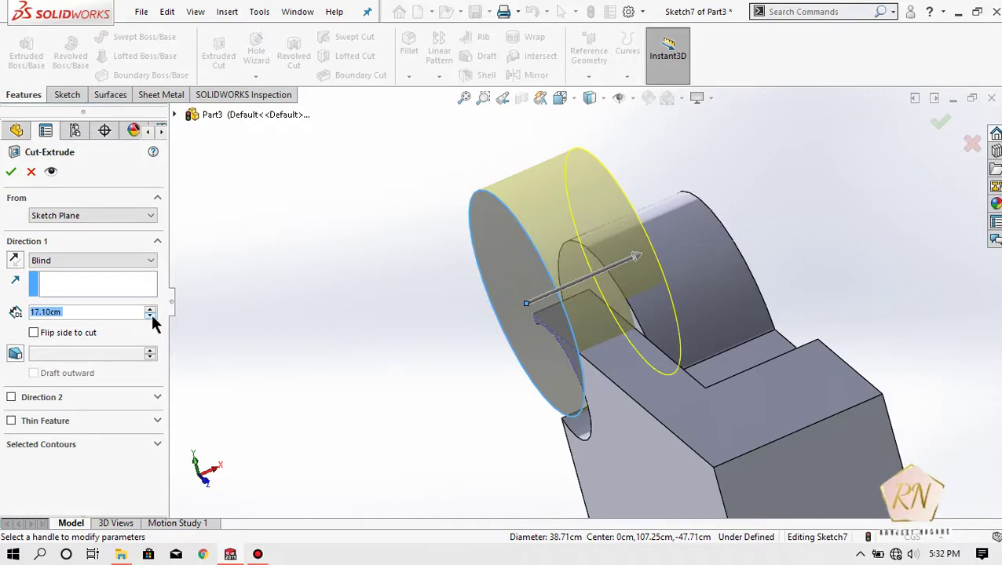
left_click(150, 315)
left_click_drag(724, 293, 699, 306)
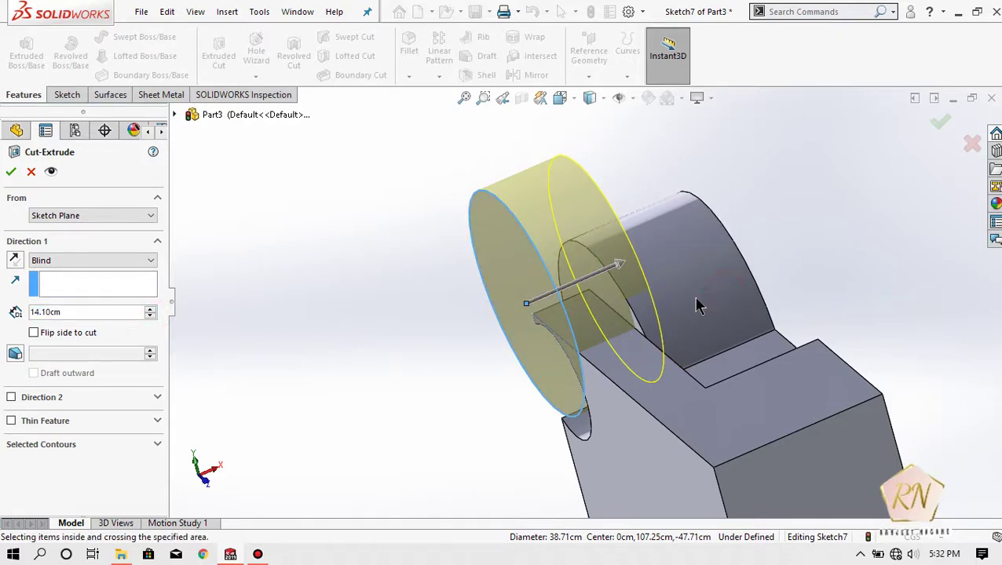
middle_click_drag(823, 283, 808, 298)
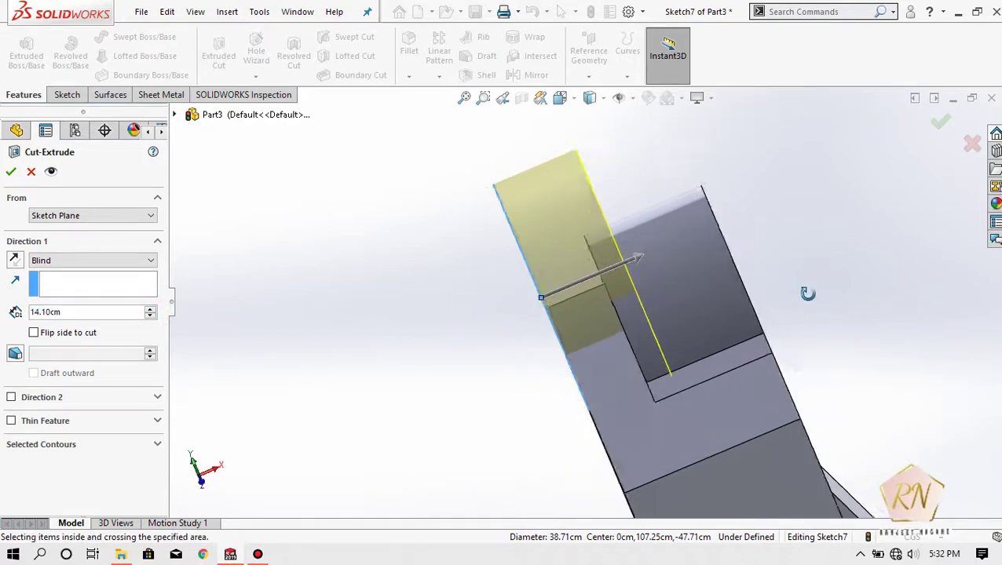
left_click(149, 315)
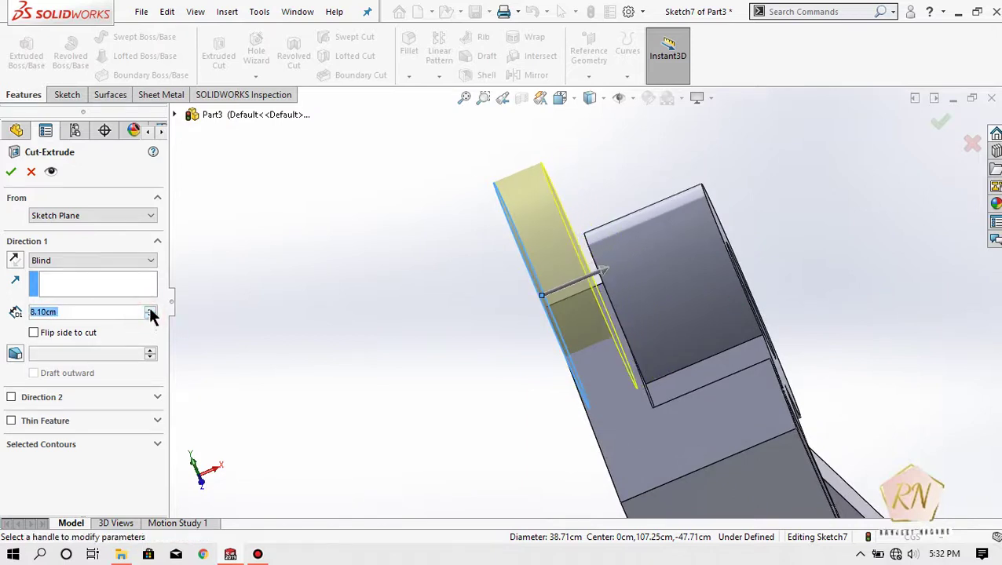
left_click(150, 309)
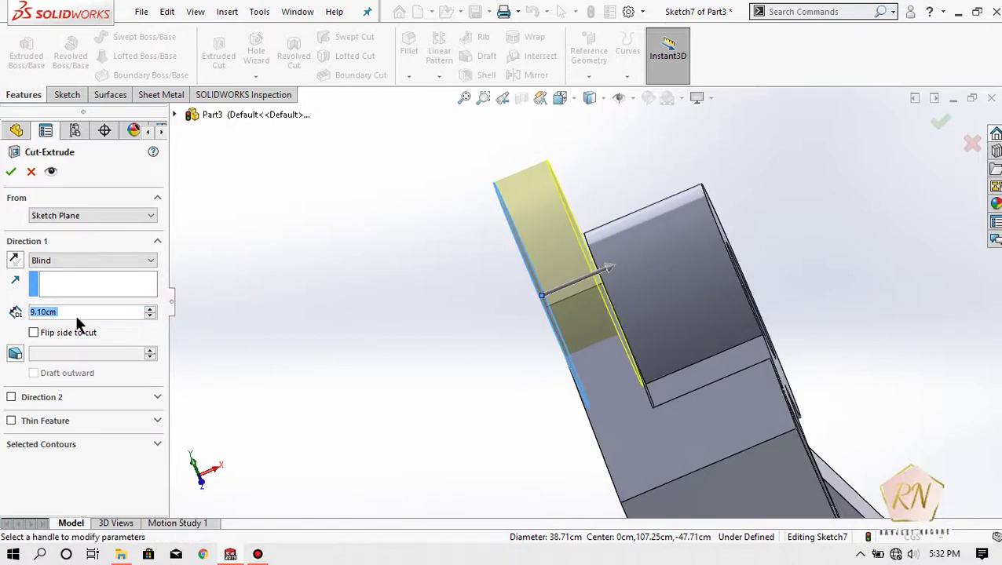
type("9")
key("Return")
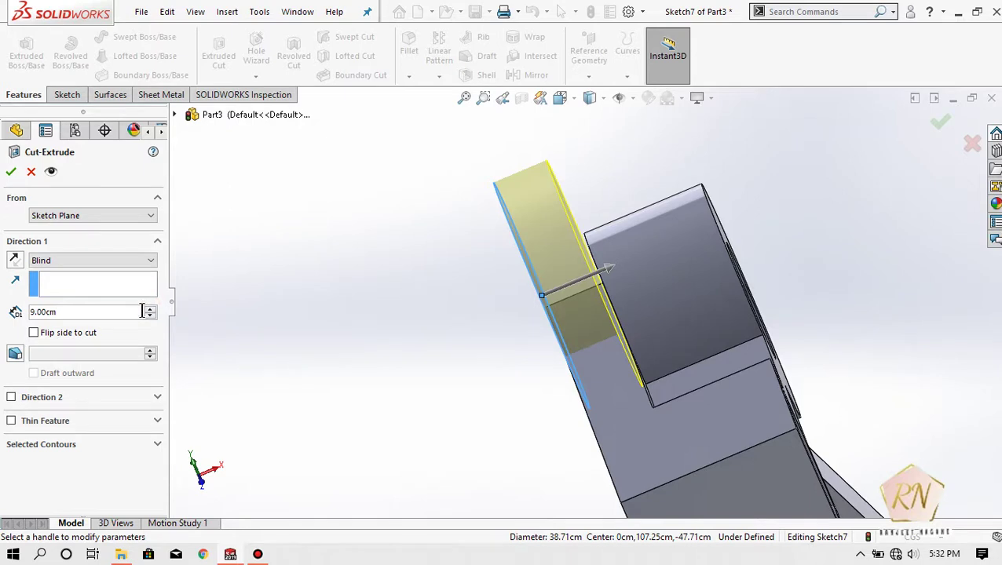
Set the cut depth to 10.00 cm and accept it as Cut-Extrude3
left_click(149, 309)
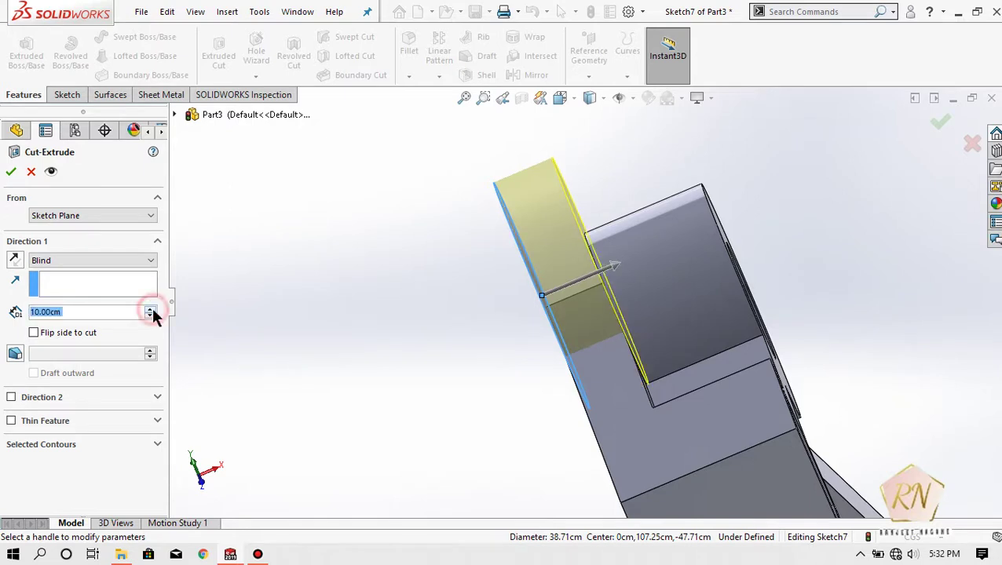
left_click(11, 173)
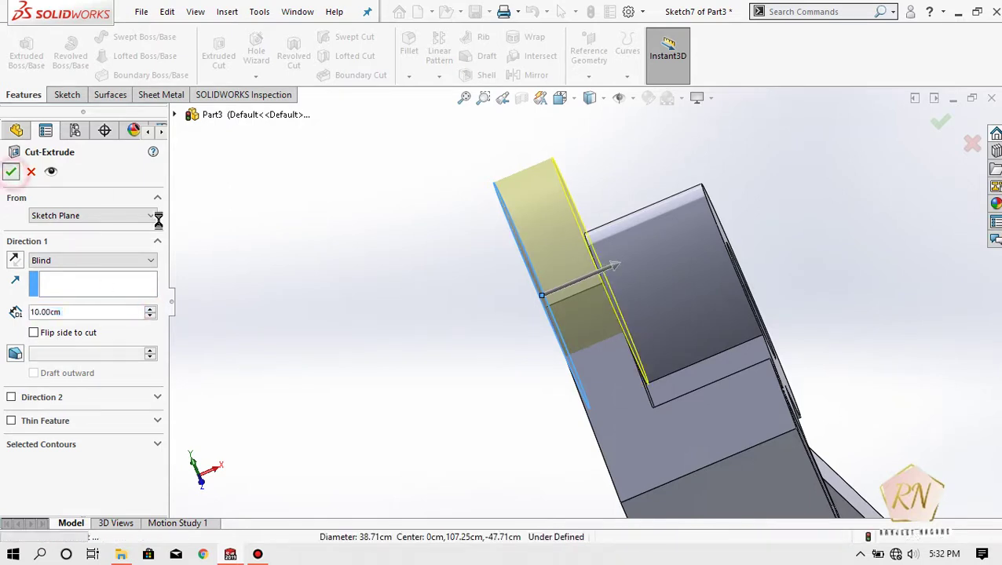
left_click(384, 346)
scroll(456, 370, "up", 3)
Start Sketch8 on the ring boss's end face, viewed straight on
mouse_move(764, 347)
middle_mouse_down()
mouse_move(767, 401)
mouse_move(944, 534)
mouse_move(669, 261)
middle_mouse_up()
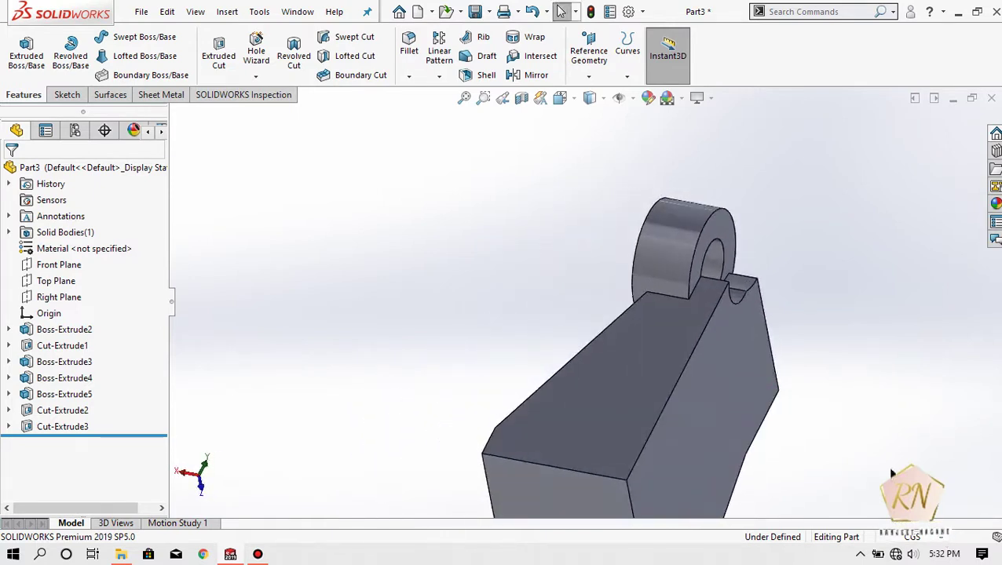
left_click(671, 267)
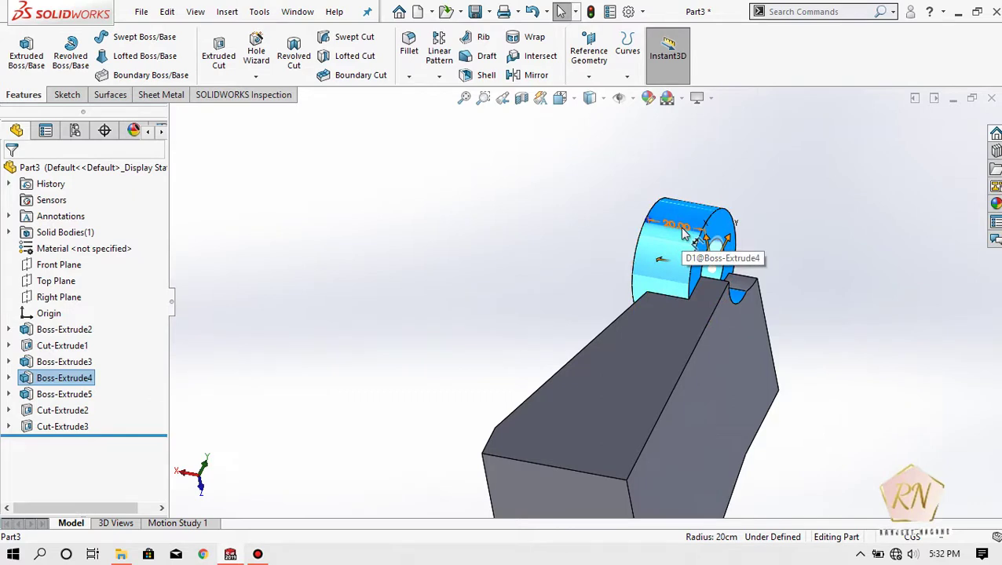
left_click(809, 273)
left_click(720, 231)
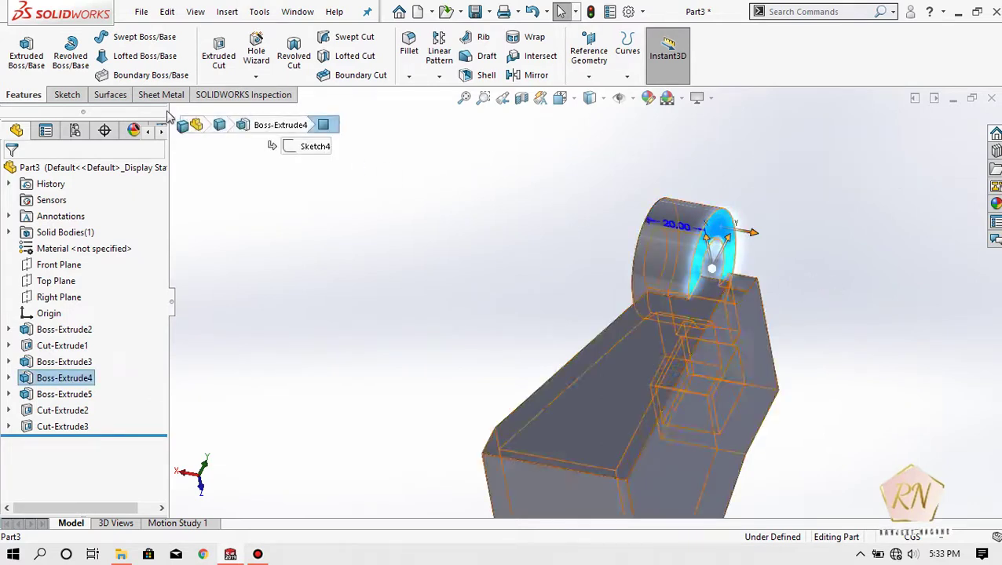
left_click(67, 94)
left_click(20, 51)
left_click(560, 97)
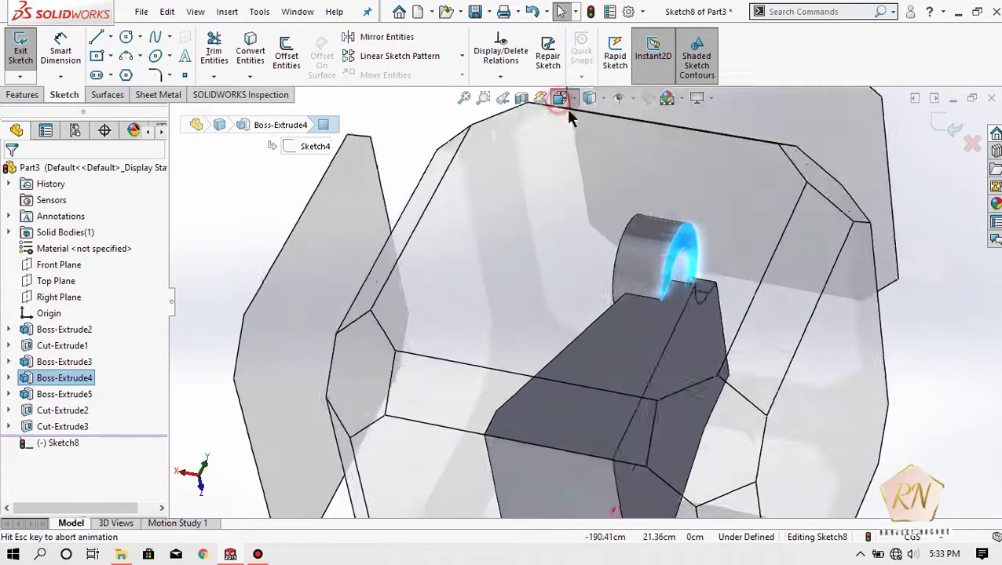
left_click(518, 337)
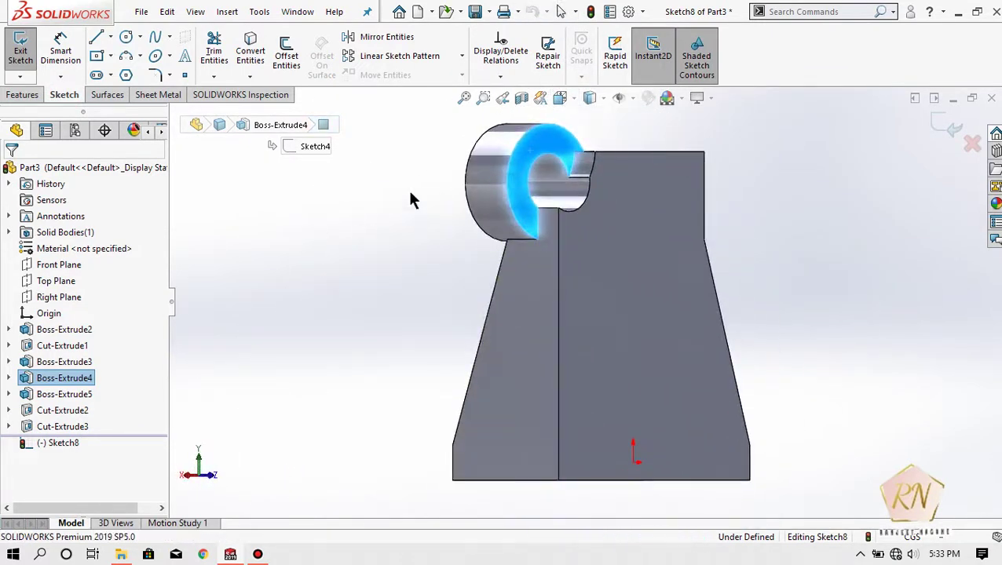
In Left view, draw two concentric circles on the boss hole edge and outer boss edge
left_click(560, 102)
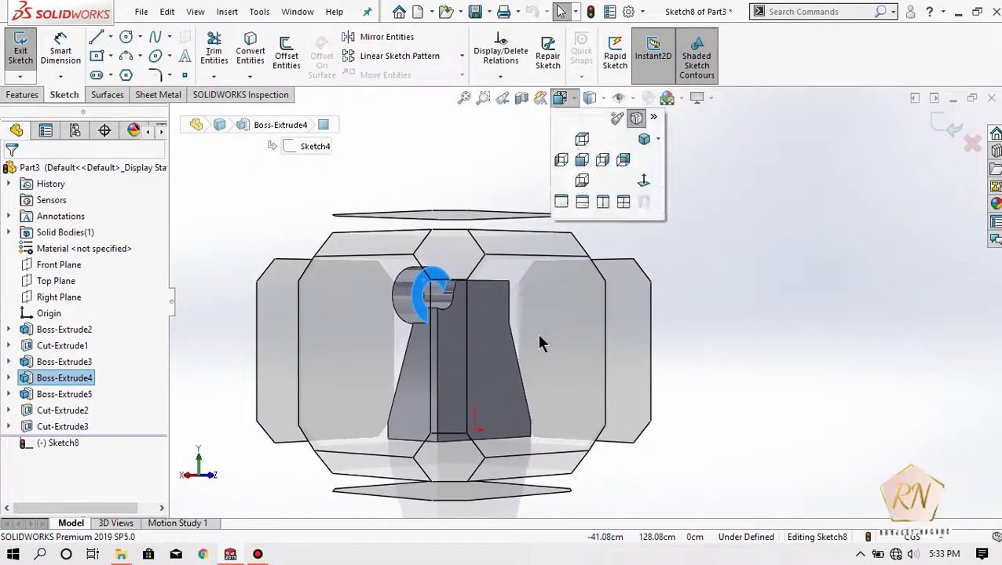
left_click(542, 341)
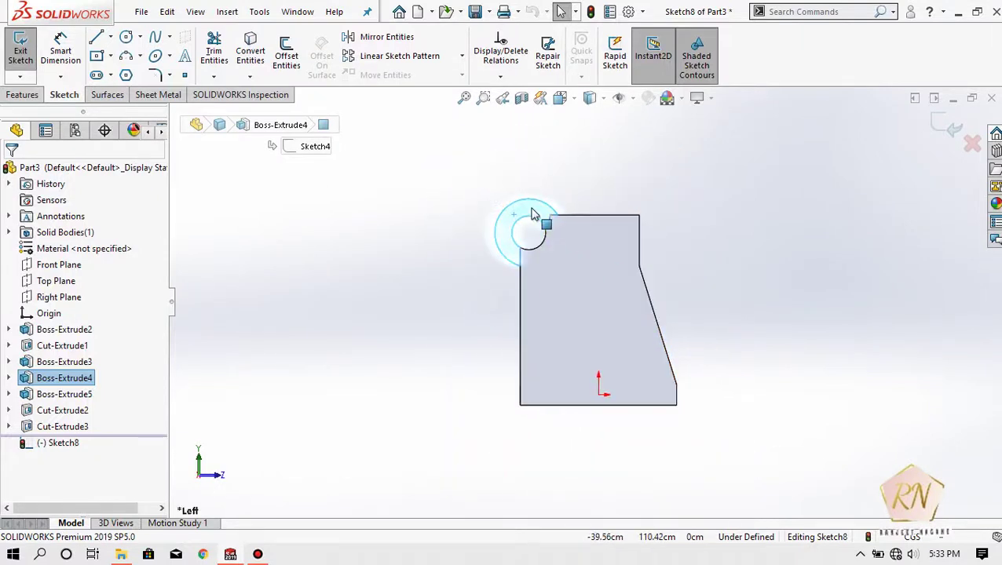
scroll(514, 206, "down", 2)
scroll(463, 200, "down", 2)
scroll(424, 193, "down", 2)
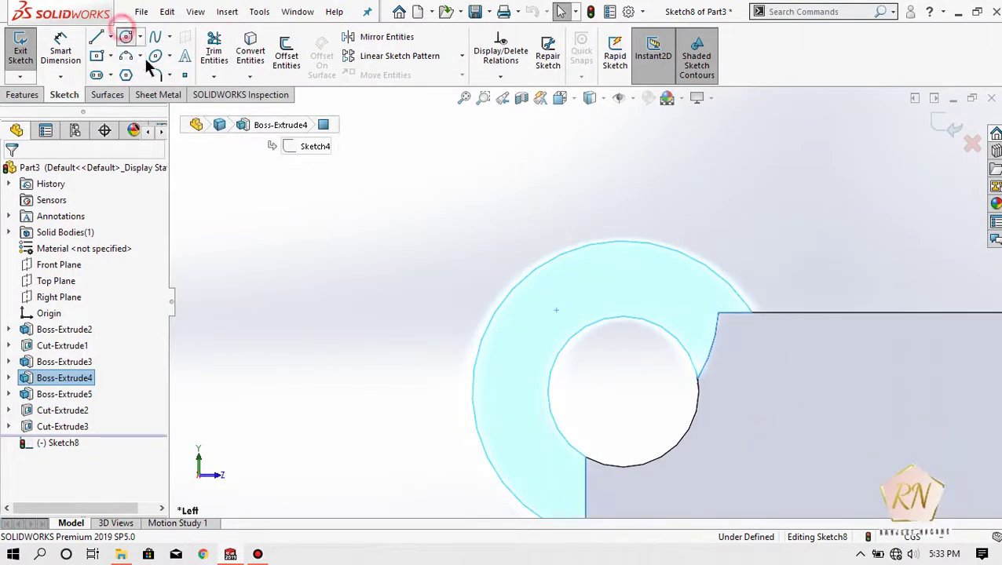
left_click(126, 36)
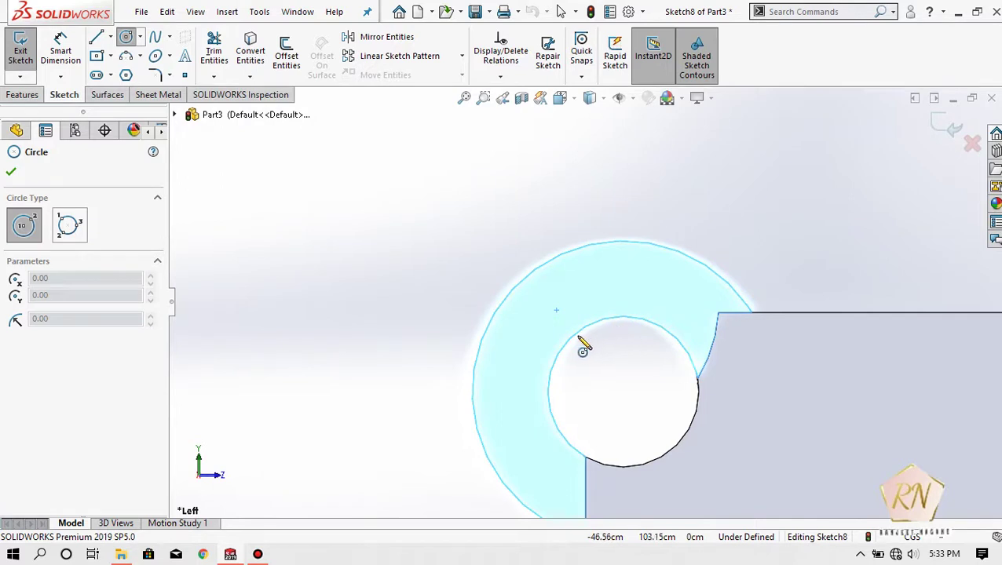
left_click(623, 393)
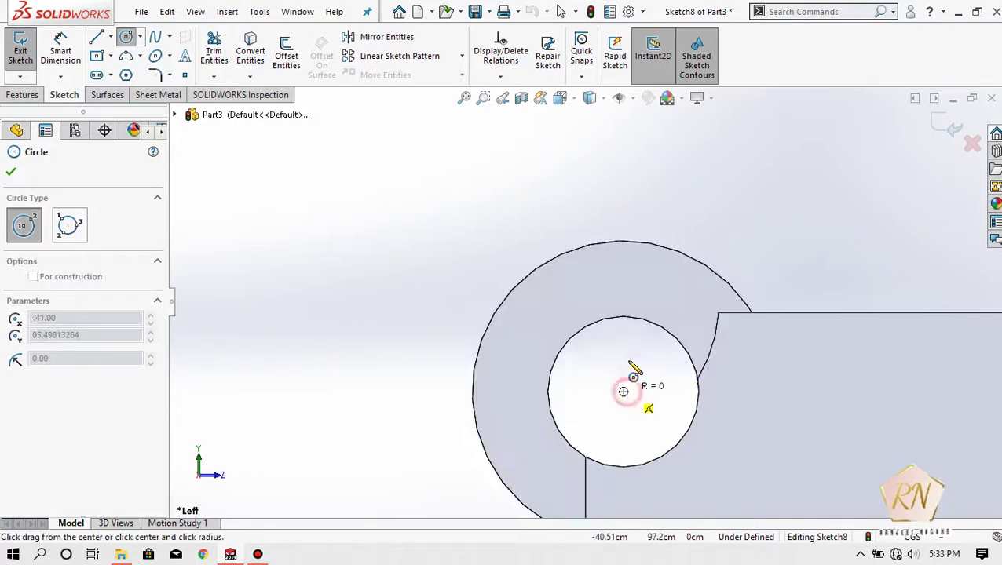
left_click(632, 319)
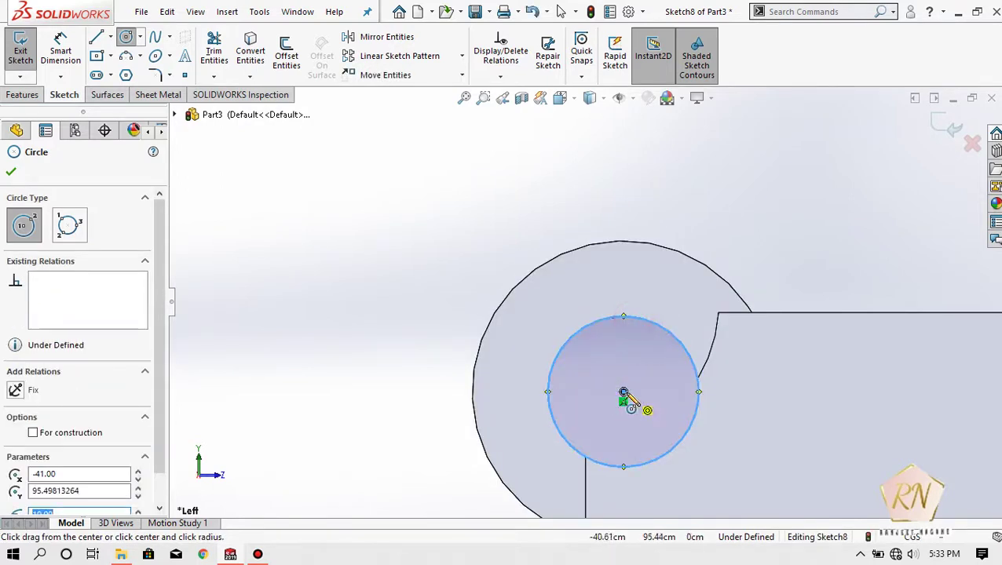
left_click(623, 393)
left_click(610, 245)
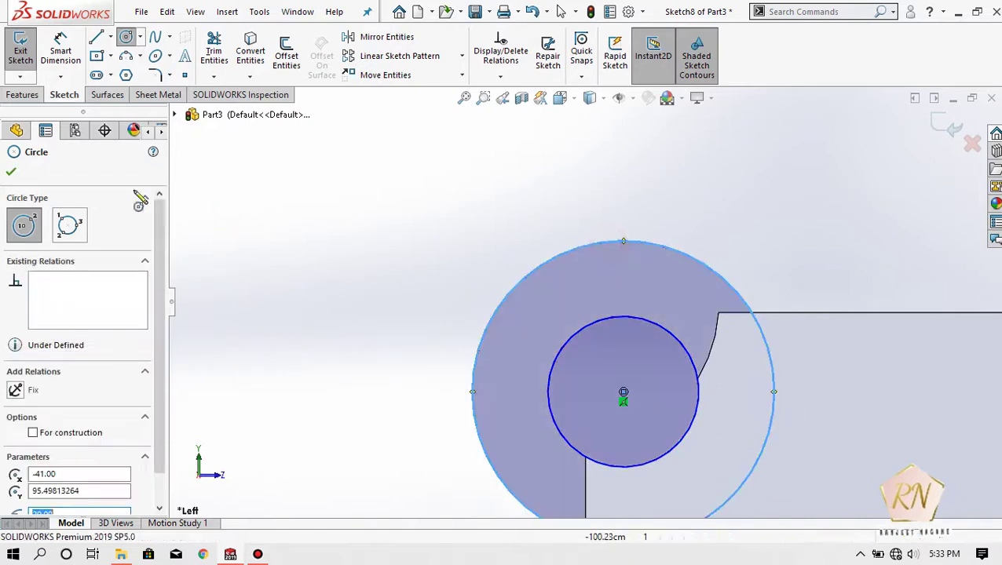
left_click(11, 172)
Extrude the ring 10.00 cm as Boss-Extrude6
left_click(19, 96)
left_click(29, 68)
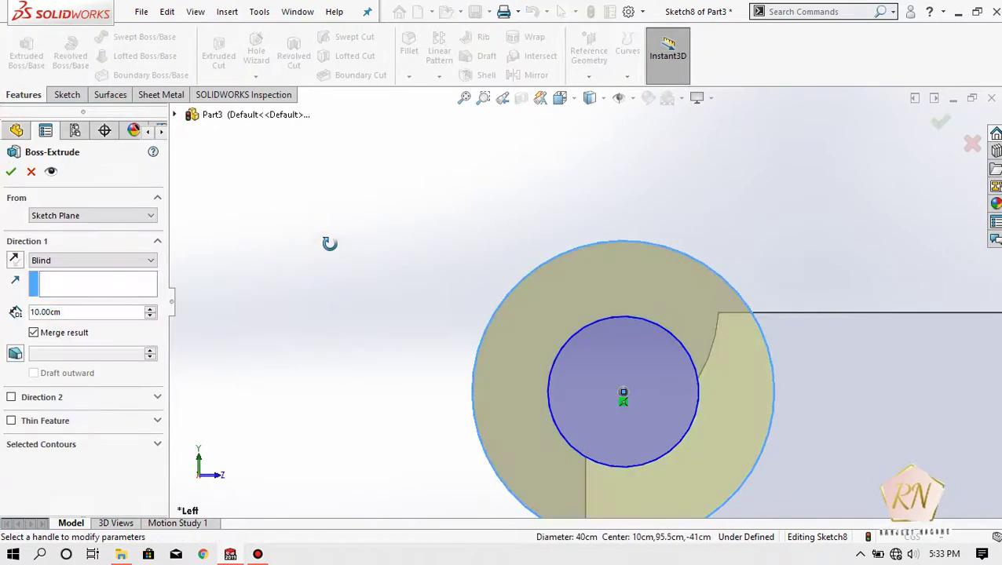
middle_click_drag(329, 257, 74, 206)
left_click(11, 172)
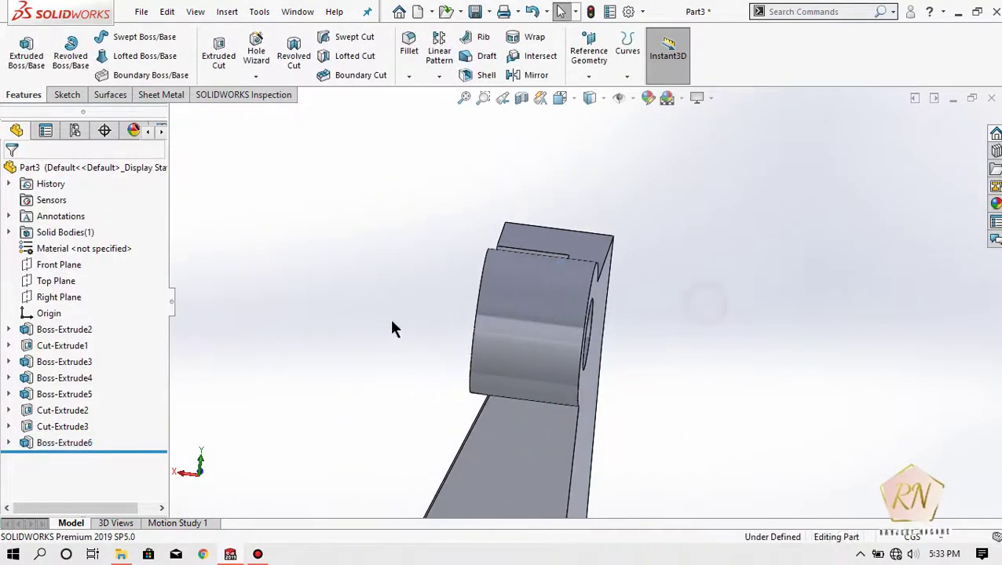
mouse_move(344, 288)
middle_mouse_down()
mouse_move(544, 266)
mouse_move(506, 313)
mouse_move(497, 416)
mouse_move(514, 417)
middle_mouse_up()
scroll(514, 417, "up", 3)
left_click(496, 446)
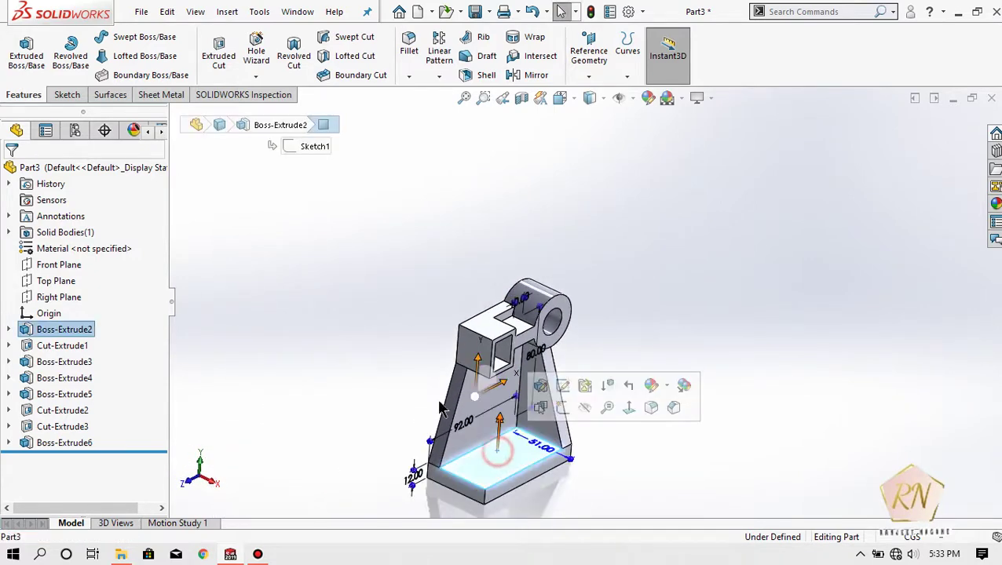
Sketch two hole circles on the base's top face in Top view
left_click(66, 94)
left_click(20, 49)
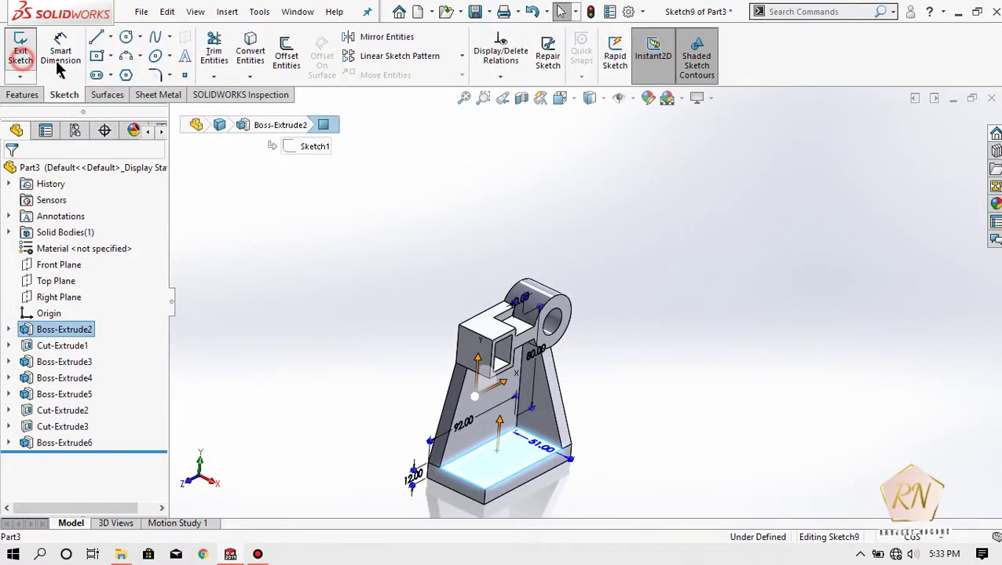
left_click(555, 108)
left_click(473, 267)
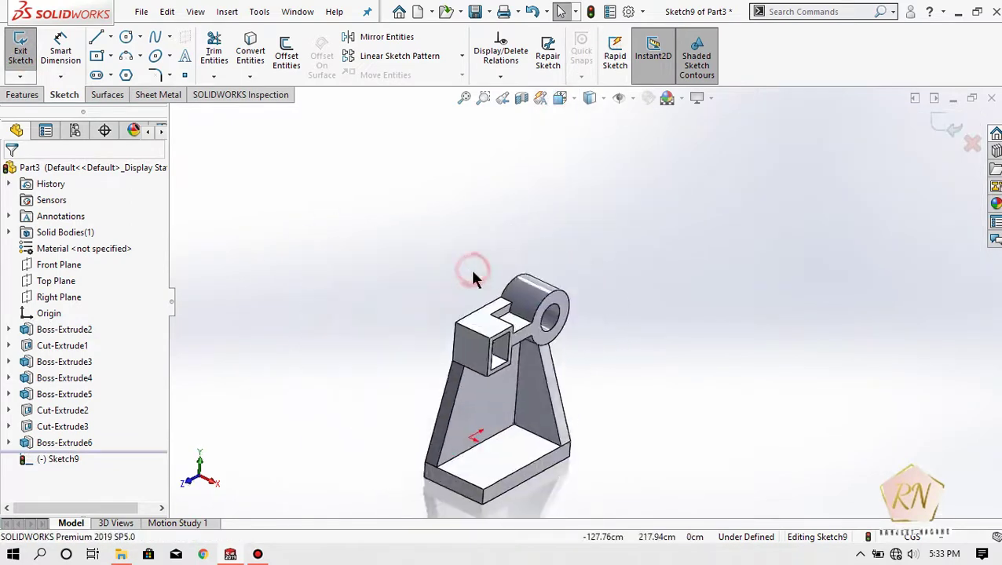
left_click(128, 37)
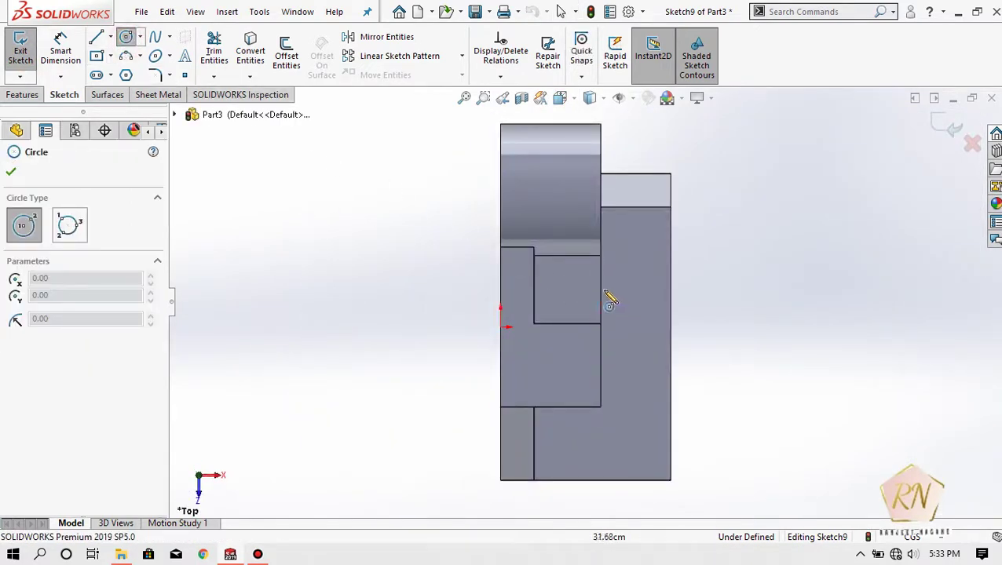
left_click(600, 290)
left_click(621, 290)
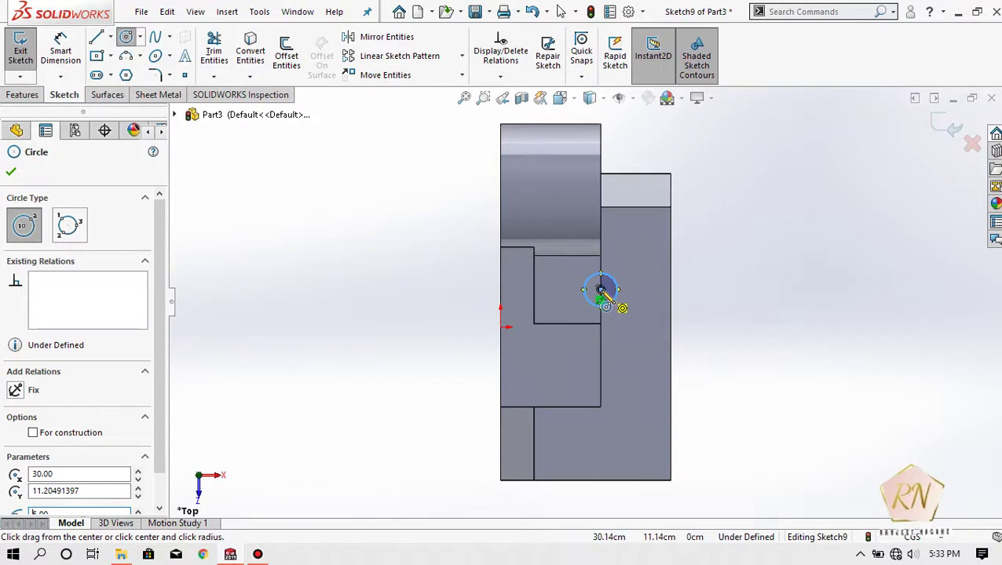
left_click(601, 401)
left_click(621, 401)
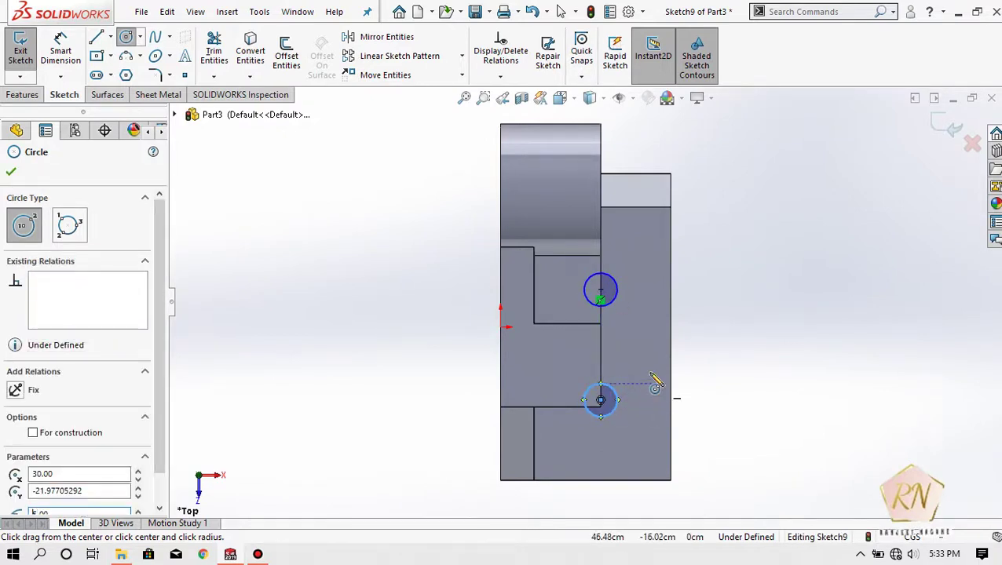
Dimension the spacing between the two hole centres to 35
left_click(95, 37)
left_click(61, 48)
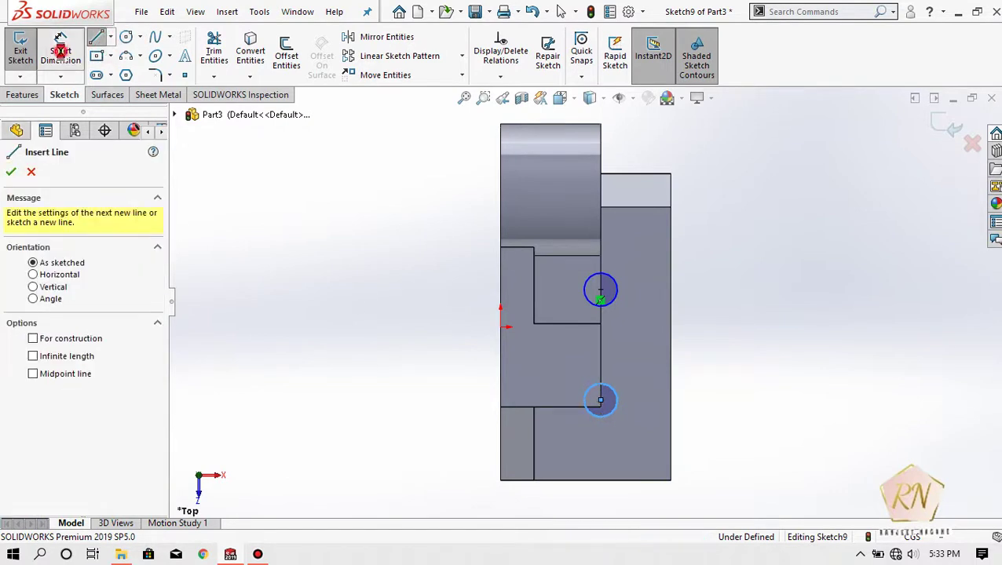
left_click(602, 303)
left_click(601, 401)
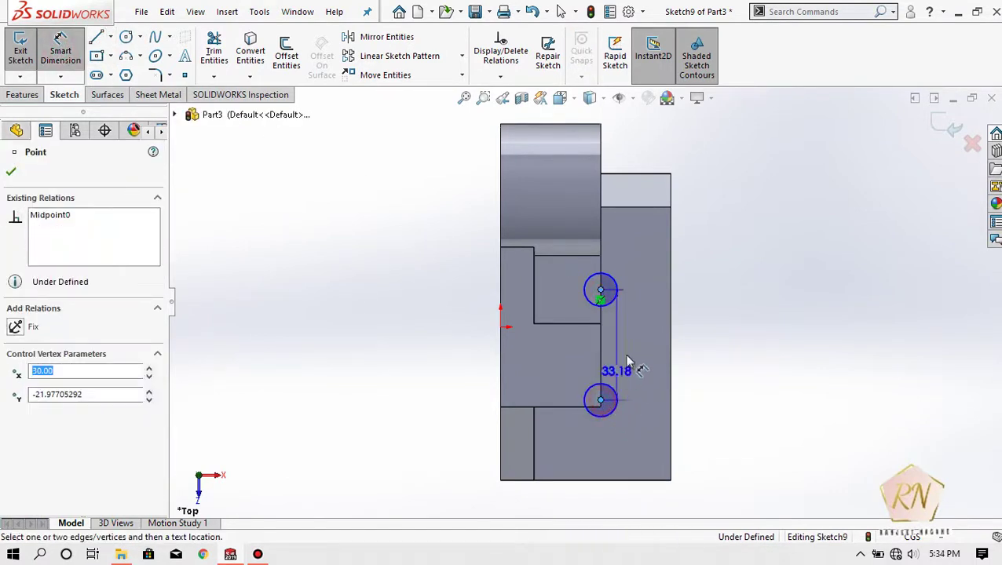
left_click(633, 344)
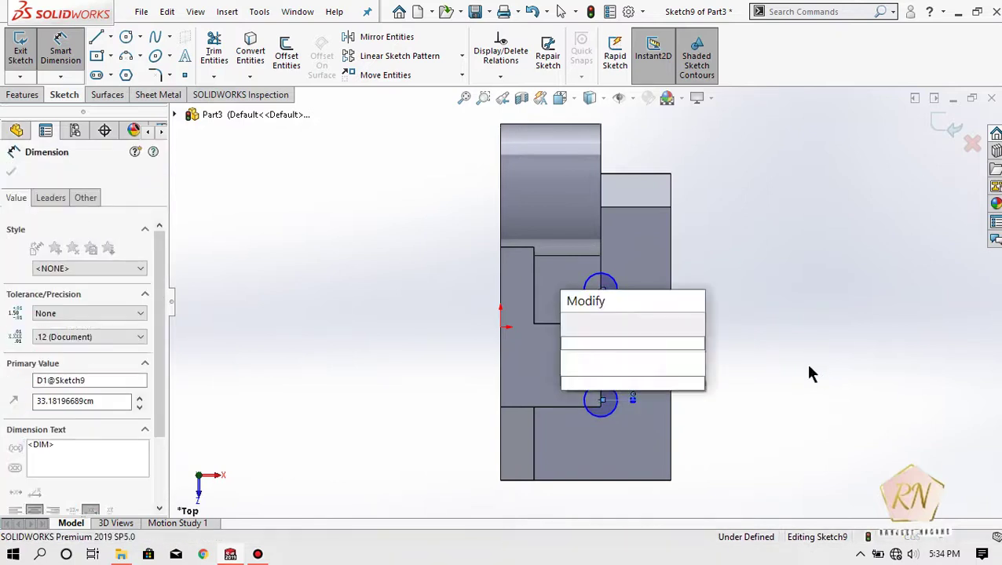
type("35")
key("Return")
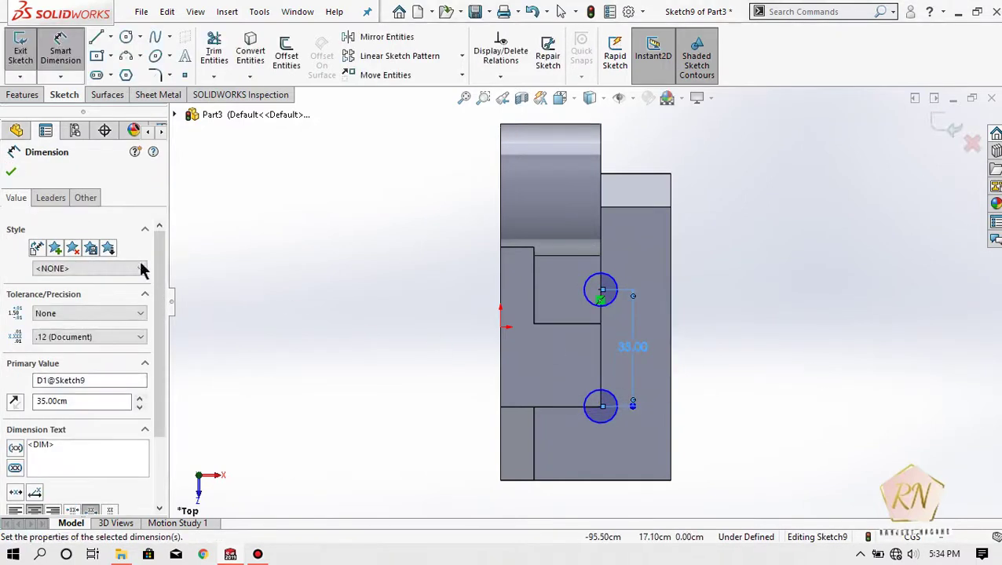
left_click(11, 172)
Cut the two circles 32.50 cm through the base as Cut-Extrude4
left_click(22, 94)
left_click(218, 53)
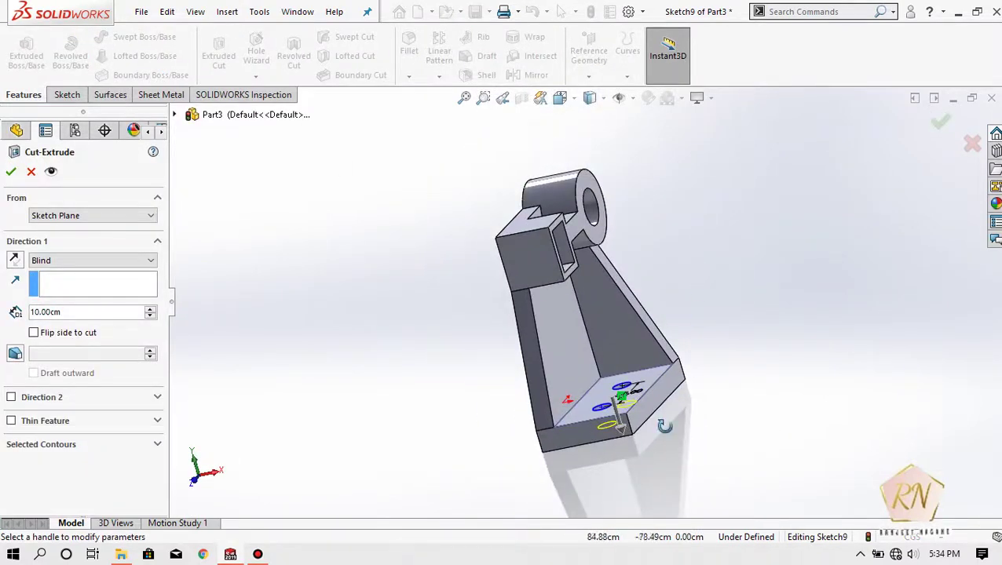
scroll(628, 431, "down", 2)
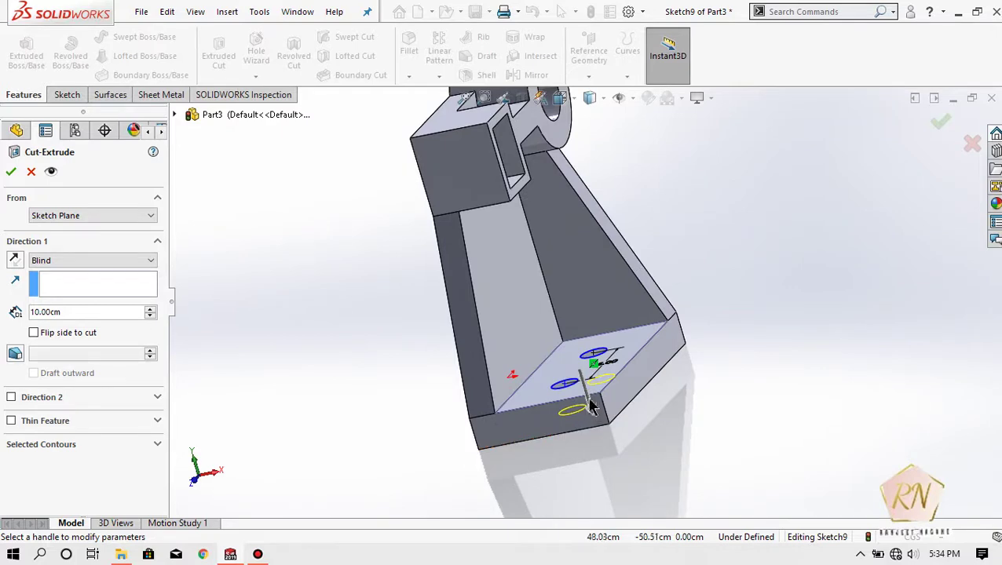
left_click_drag(590, 414, 604, 468)
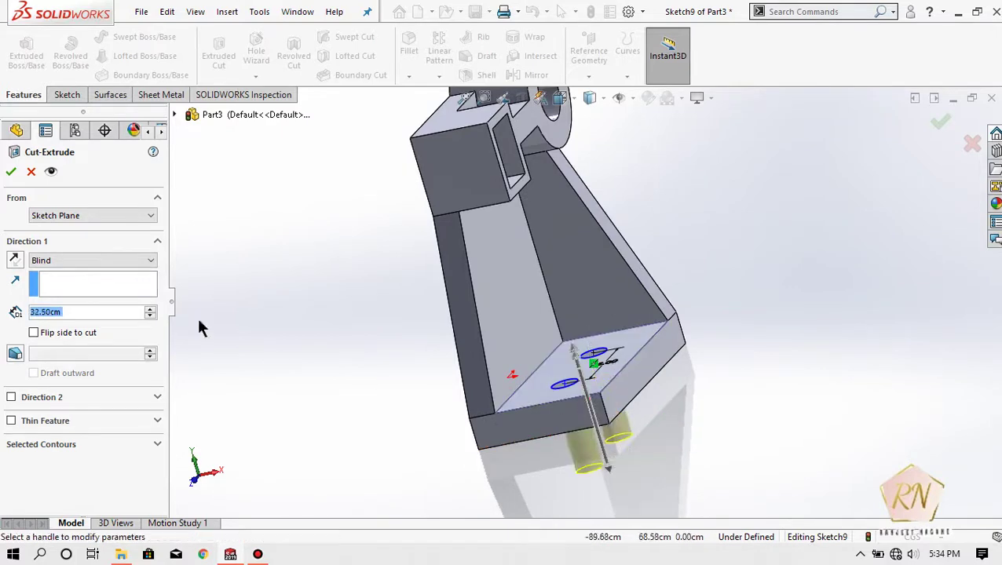
left_click(11, 172)
scroll(693, 357, "up", 3)
left_click(722, 316)
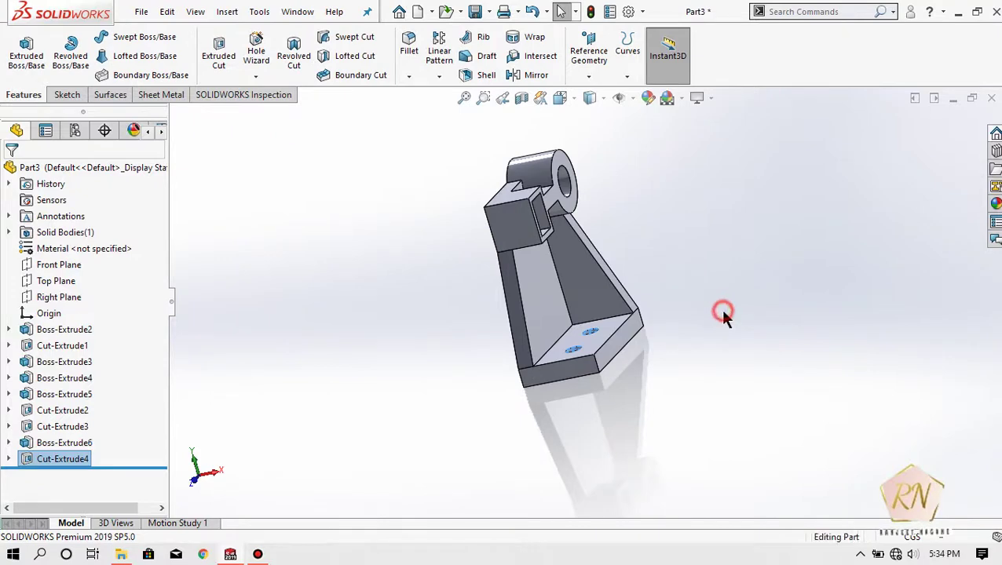
Sketch a straight slot on the upright's face in Right view
left_click(67, 95)
left_click(20, 49)
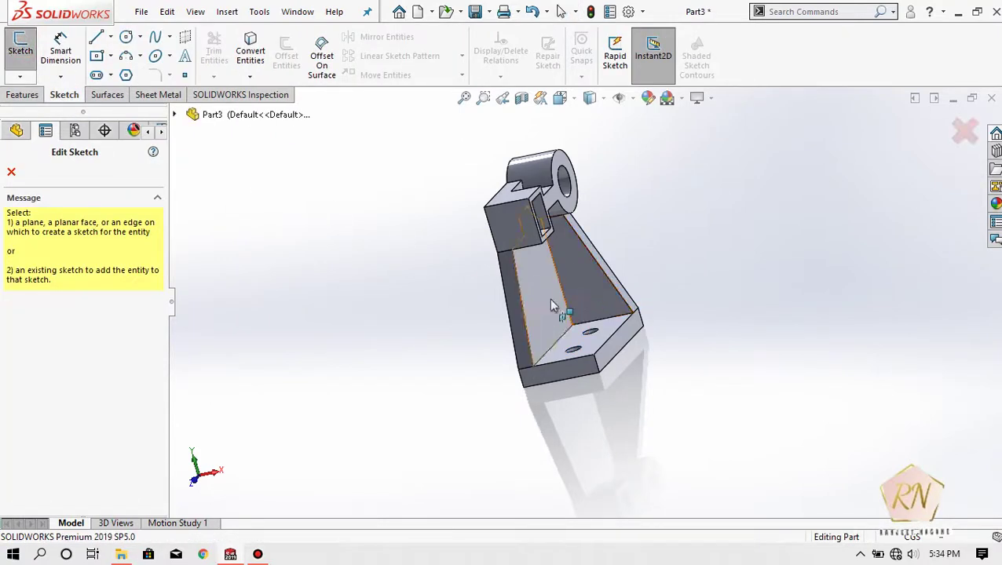
left_click(552, 306)
left_click(558, 97)
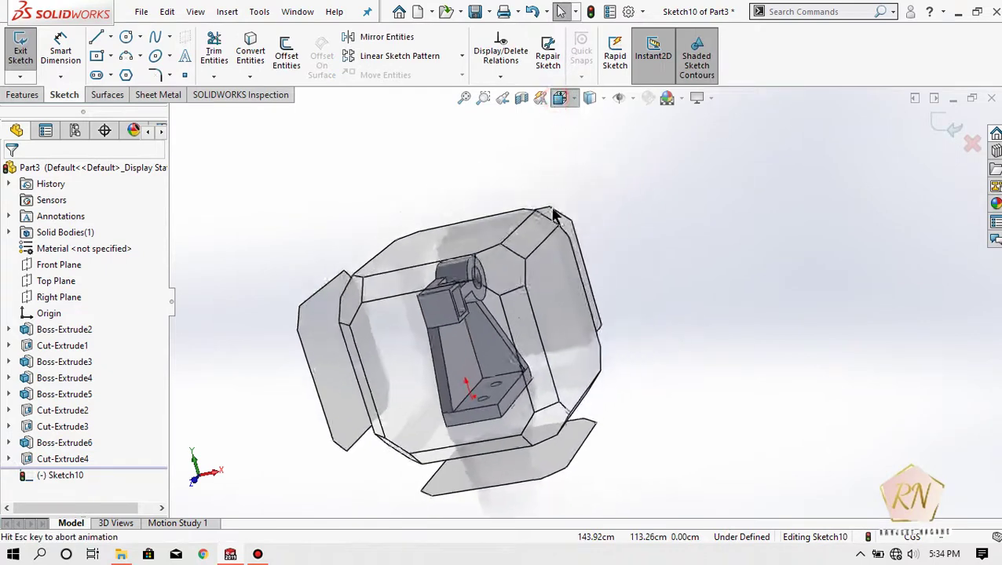
left_click(534, 354)
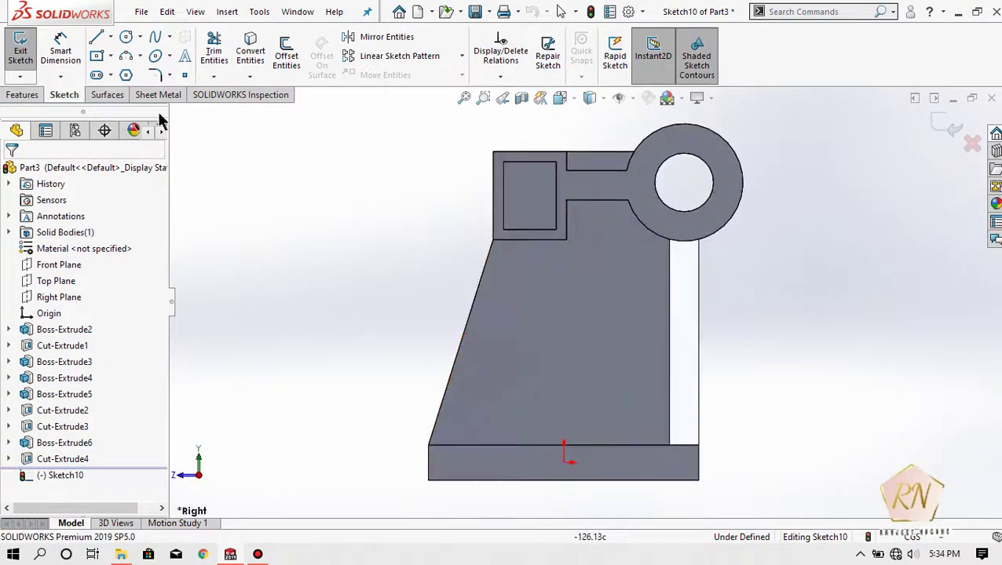
left_click(97, 75)
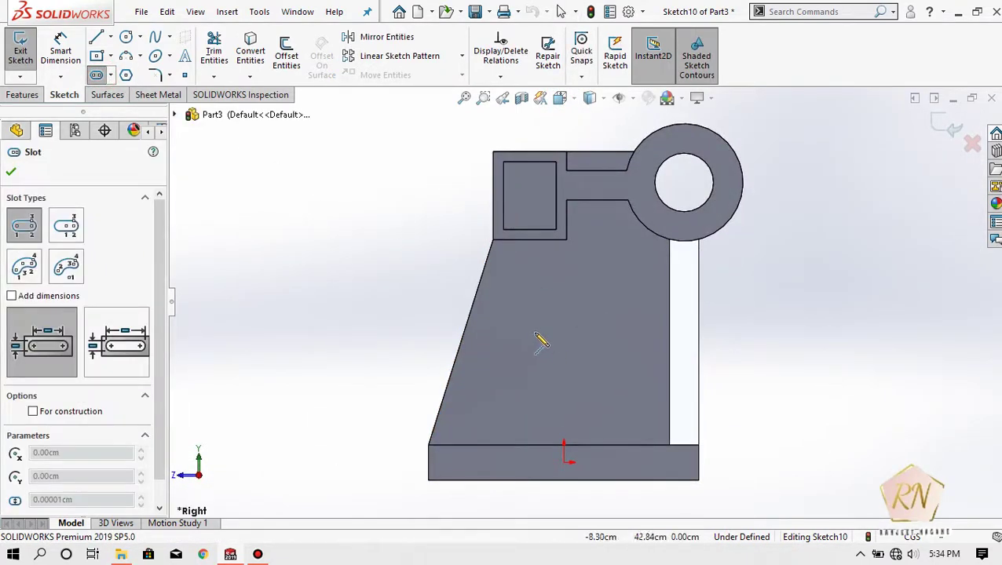
left_click(611, 329)
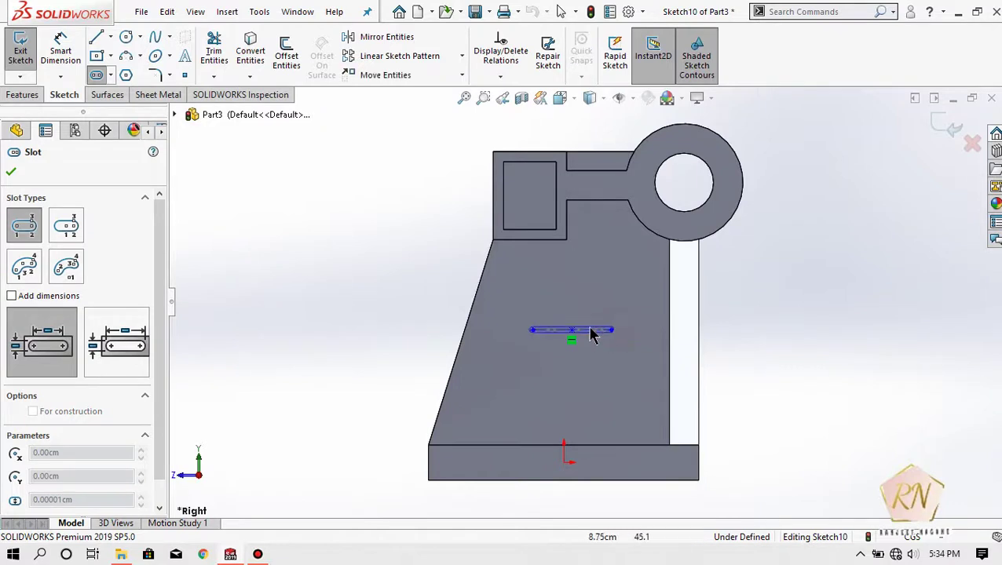
left_click(584, 312)
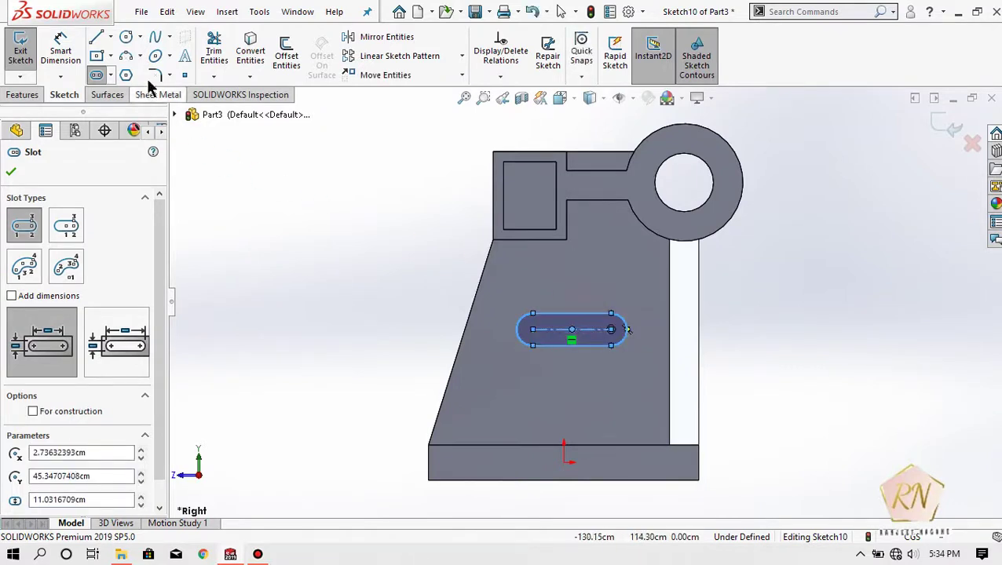
Dimension the slot length to 25 and cut it through the upright as Cut-Extrude5
left_click(60, 43)
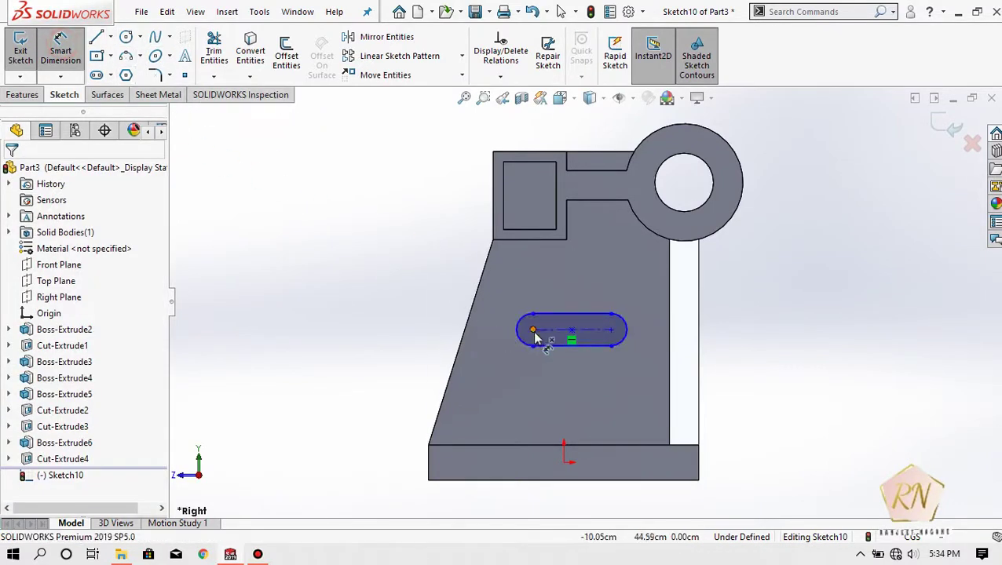
left_click(537, 333)
left_click(611, 330)
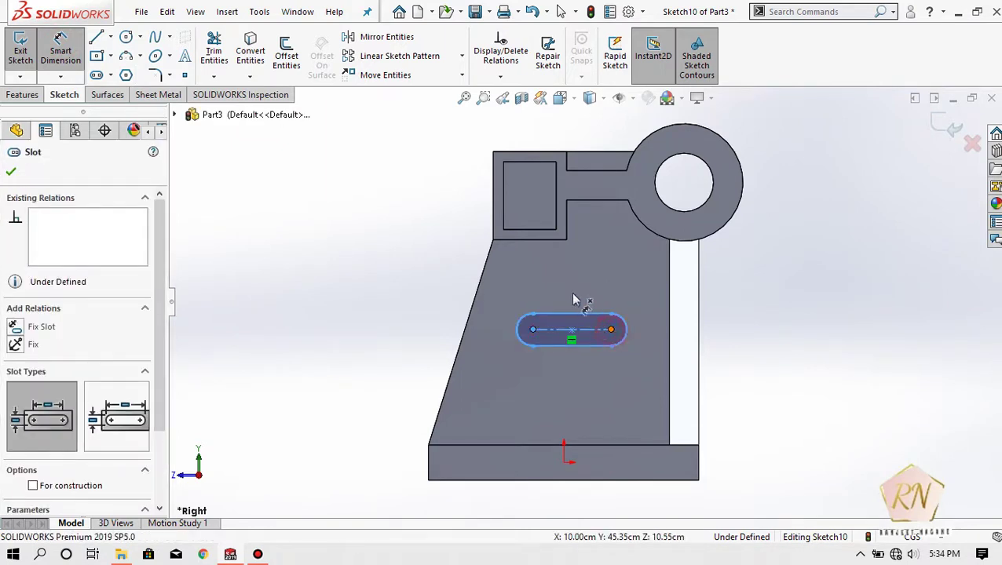
left_click(568, 280)
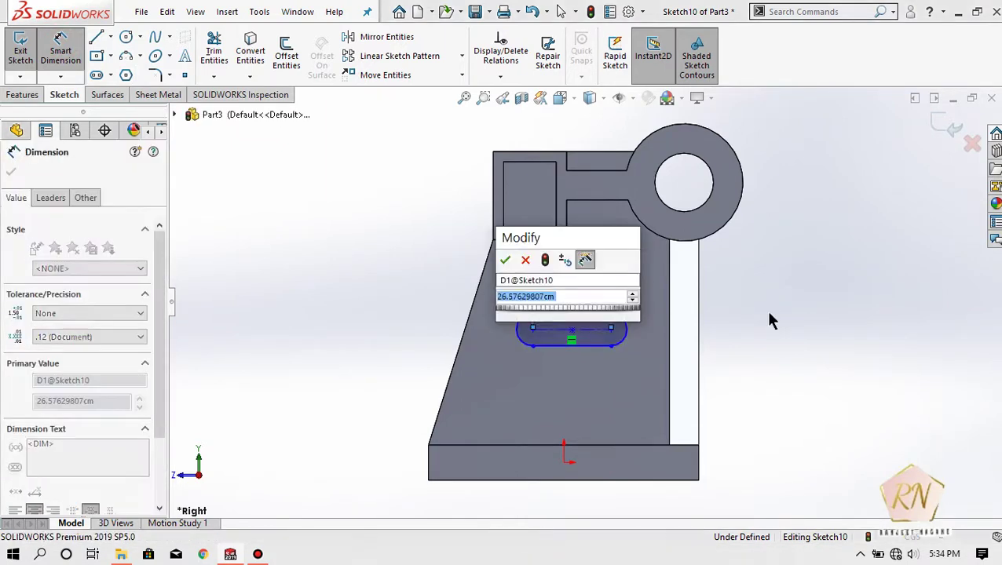
key("Return")
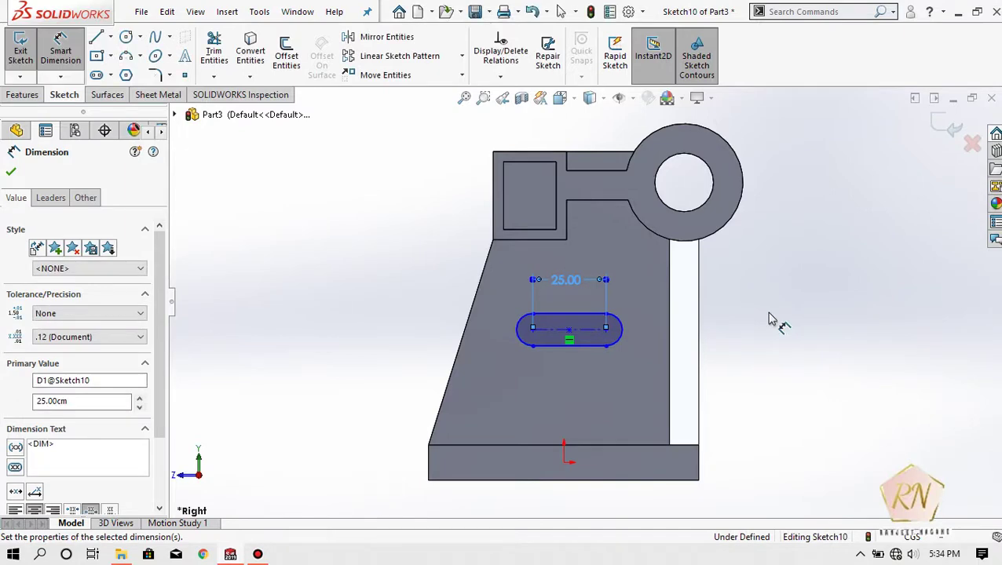
left_click(11, 174)
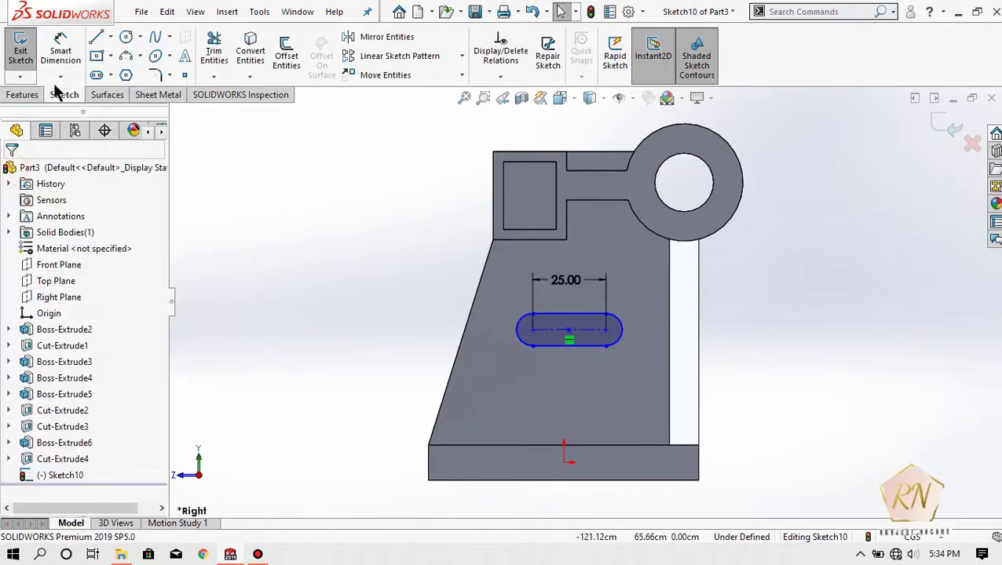
left_click(35, 95)
left_click(219, 51)
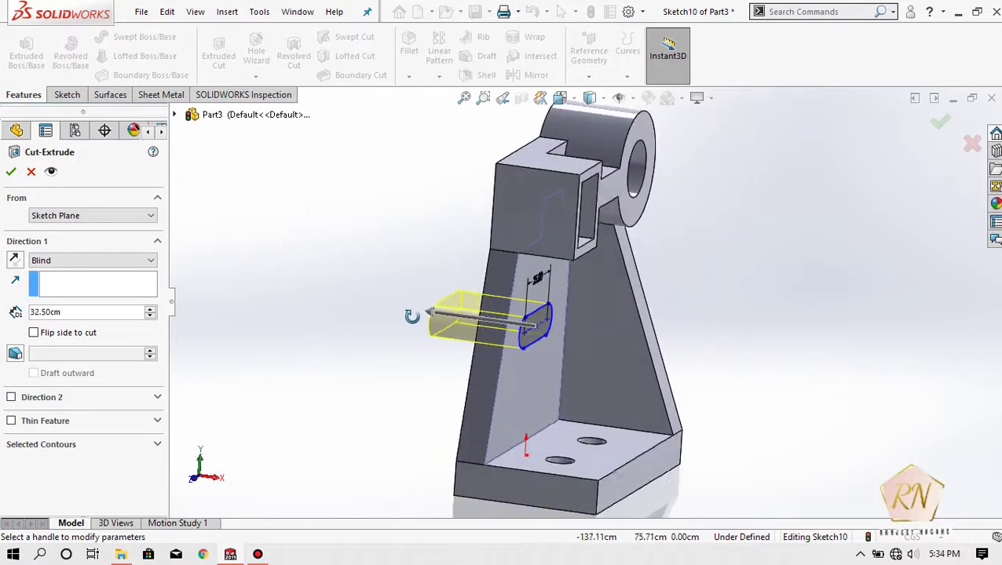
left_click(8, 173)
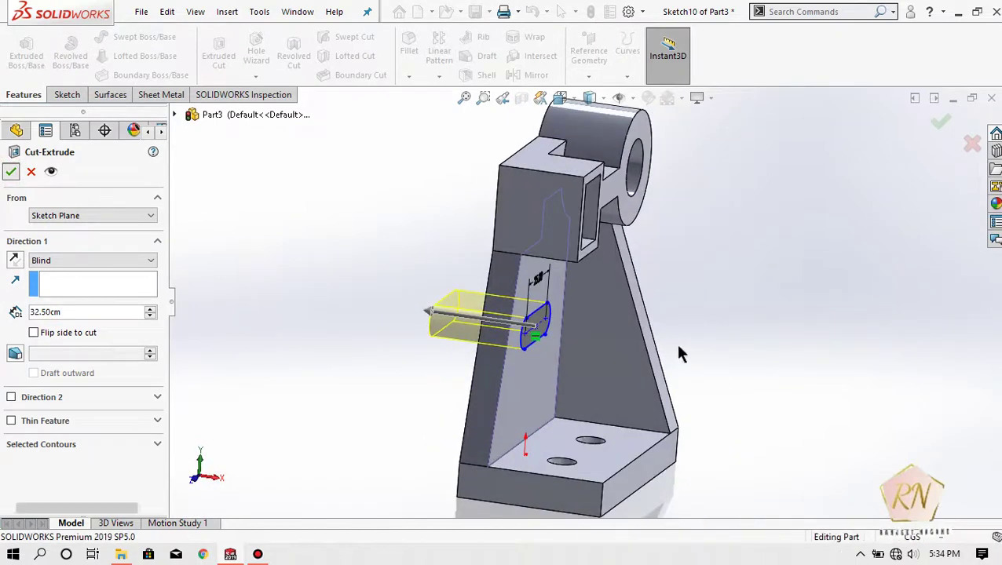
Start a new sketch on the slotted upright's face, viewed from the right and zoomed in
key("f")
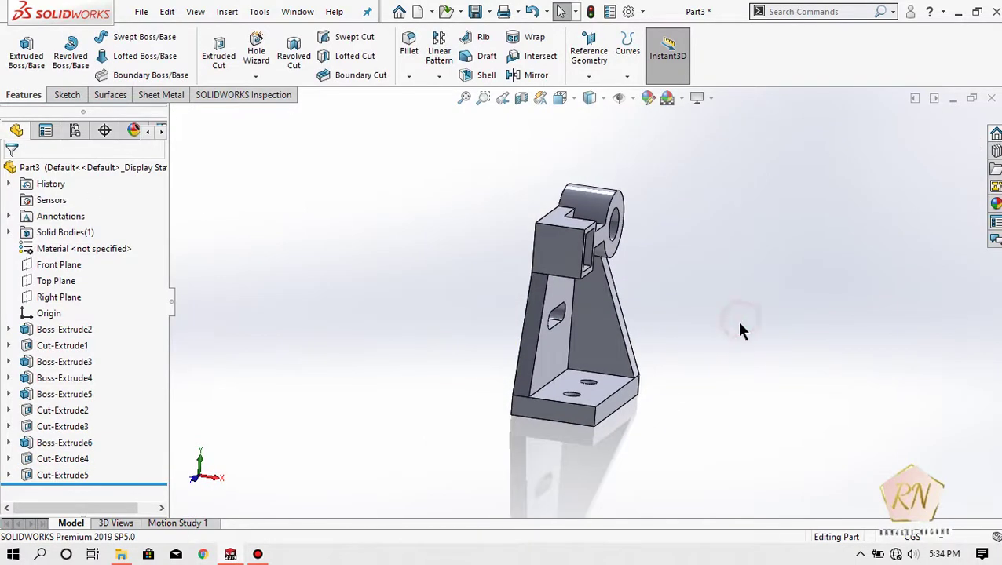
middle_click_drag(735, 319, 691, 305)
scroll(599, 340, "down", 1)
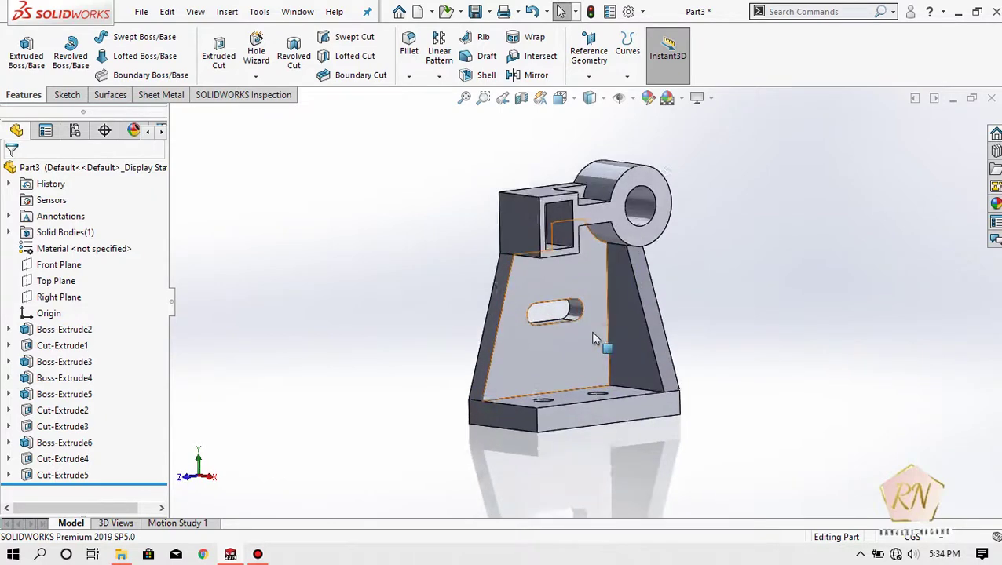
scroll(599, 340, "down", 2)
left_click(67, 95)
left_click(20, 49)
left_click(485, 256)
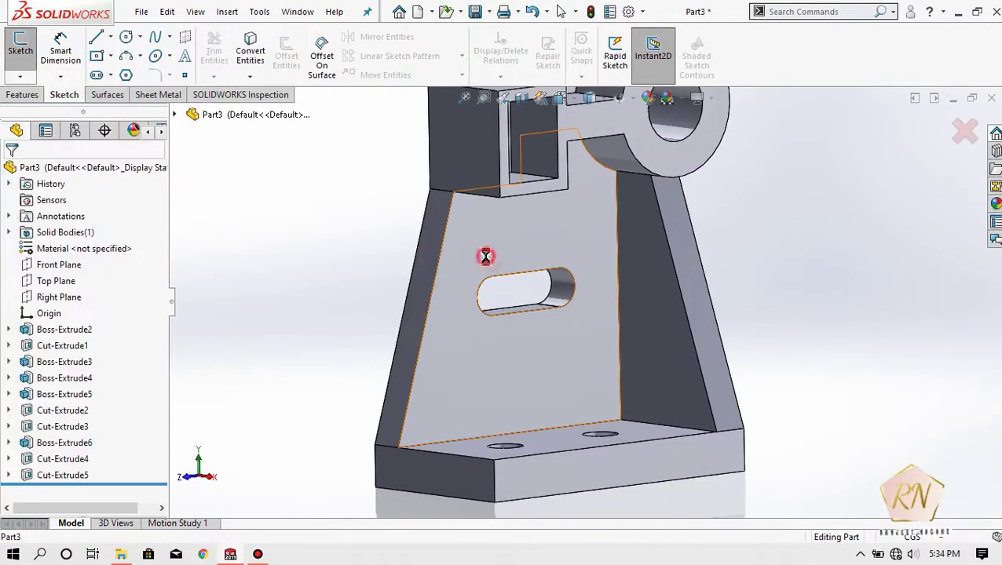
left_click(560, 97)
left_click(518, 360)
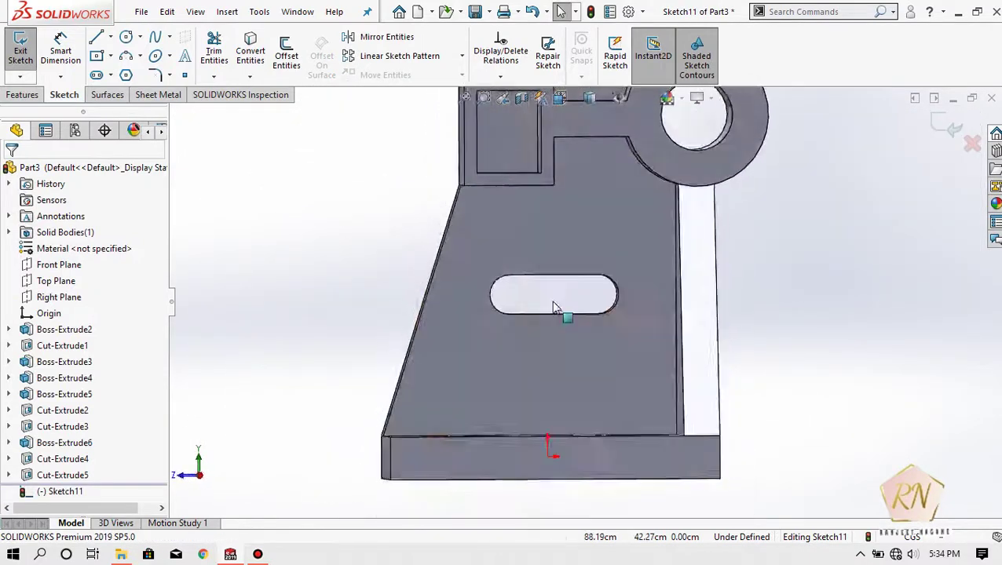
scroll(561, 278, "down", 3)
scroll(554, 326, "down", 3)
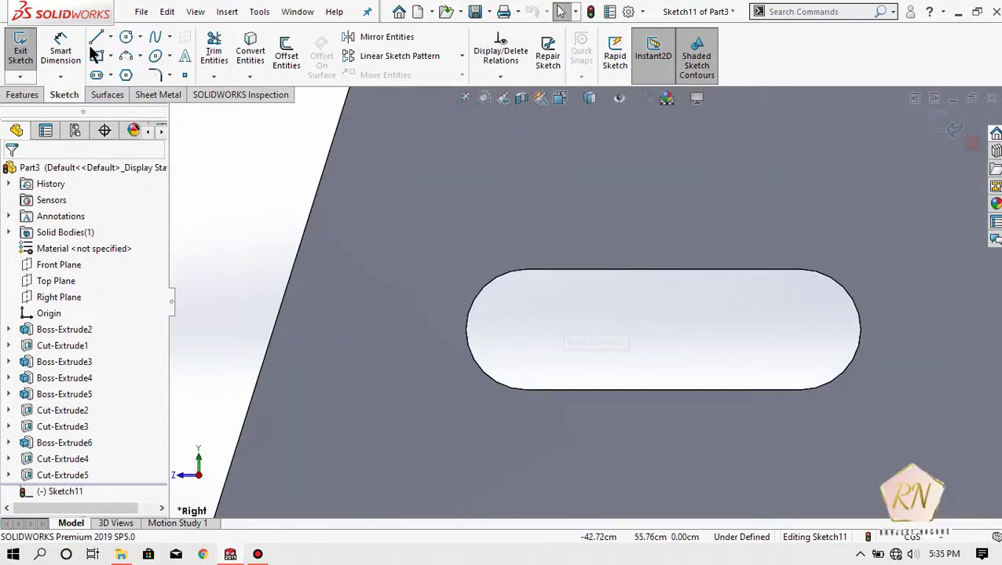
Trace a straight slot over the existing slot's arc centres and edge width
left_click(96, 75)
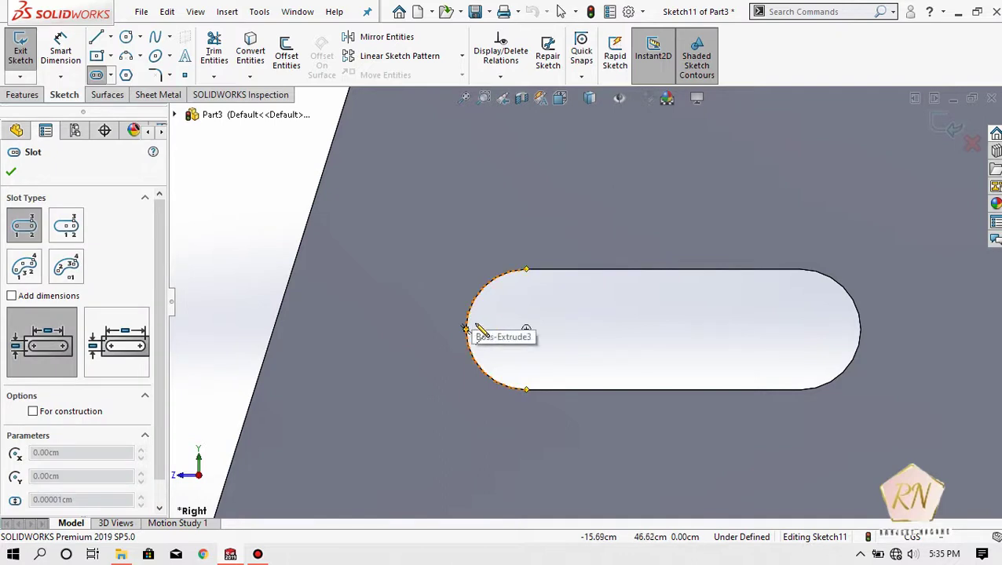
left_click(526, 330)
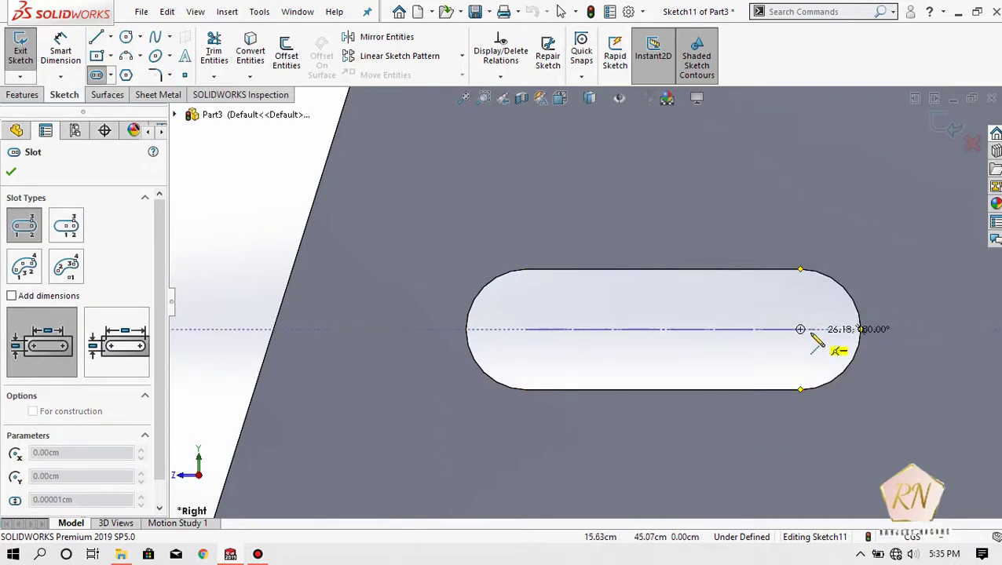
left_click(800, 330)
left_click(801, 275)
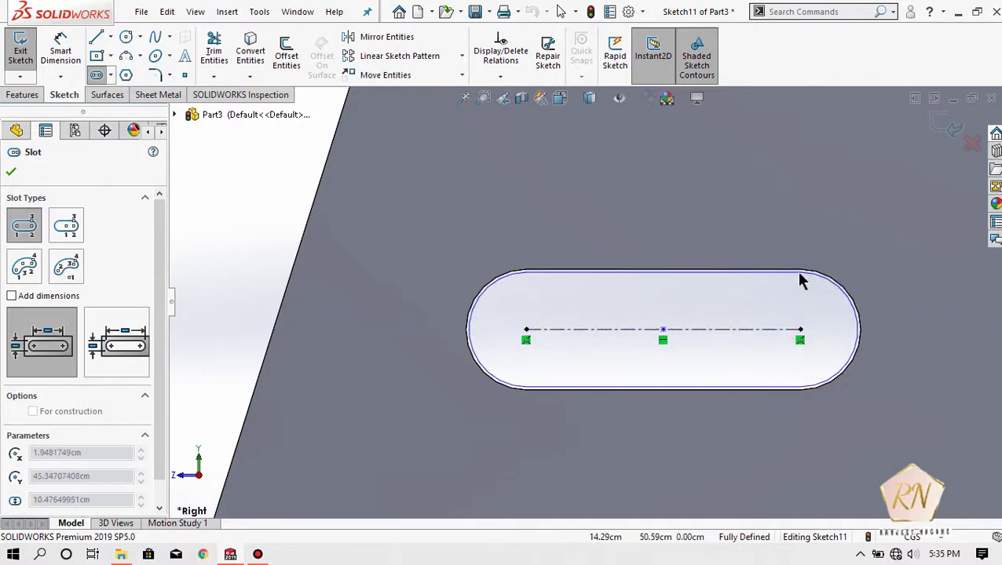
left_click(842, 278)
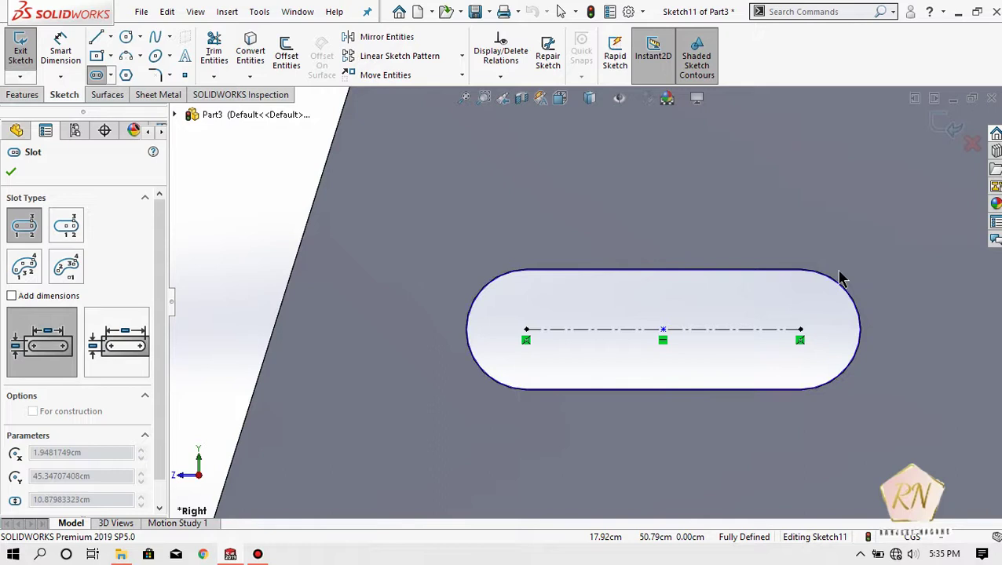
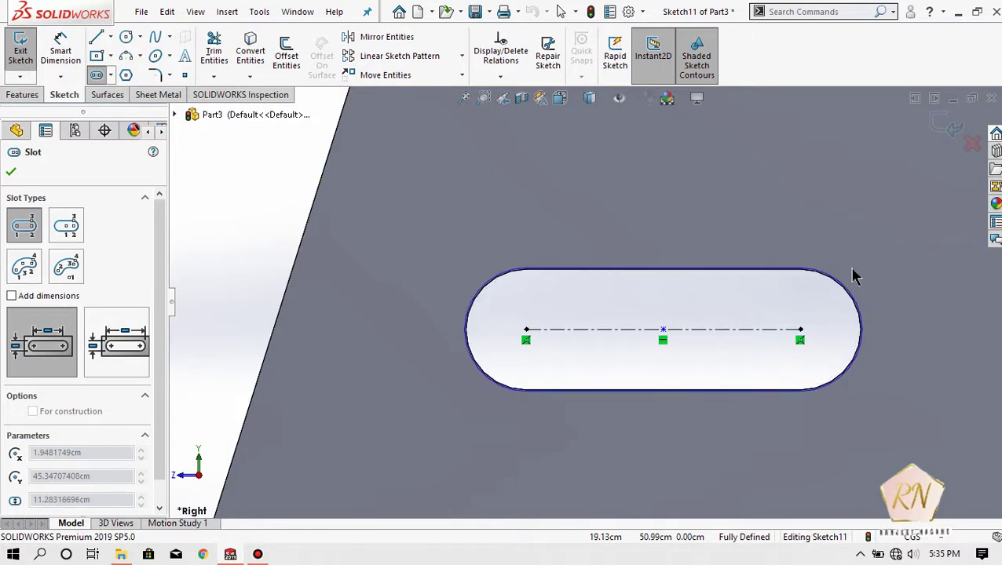
Finish the first slot, then sketch a wider outer slot around it
left_click(852, 273)
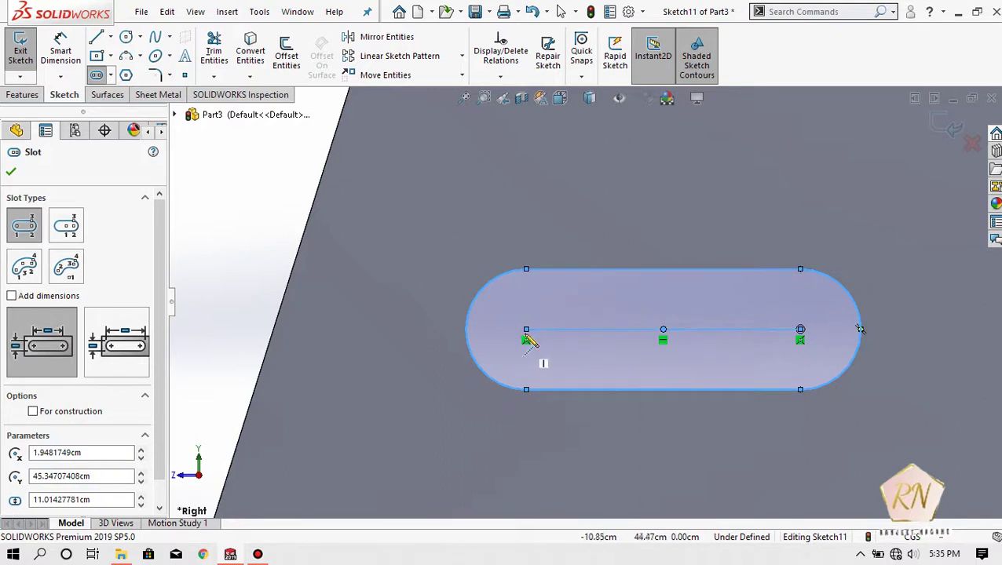
left_click(526, 330)
left_click(800, 330)
left_click(814, 240)
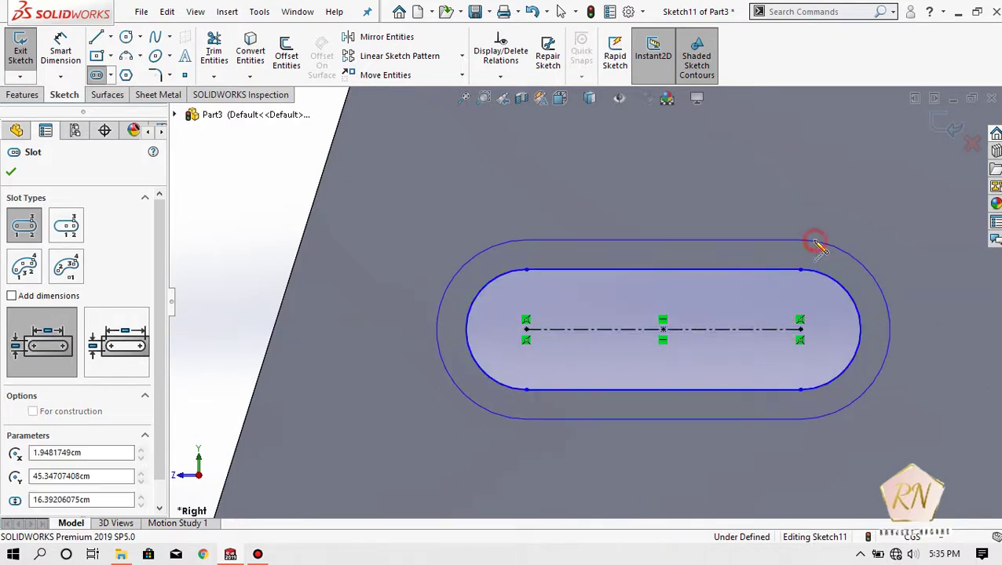
Extrude the slot ring sketch 2 cm into a raised boss (Boss-Extrude7)
left_click(10, 173)
left_click(23, 94)
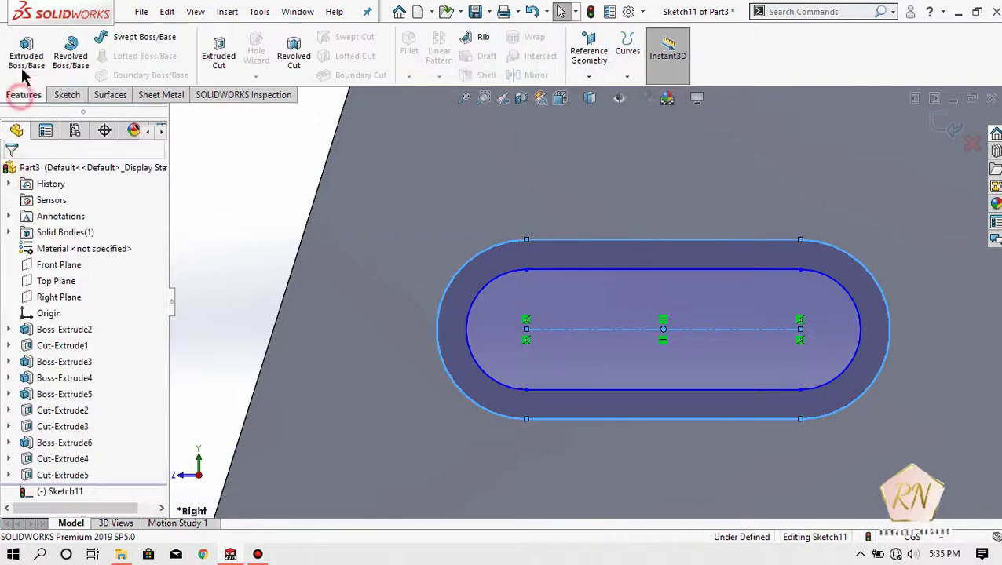
left_click(26, 51)
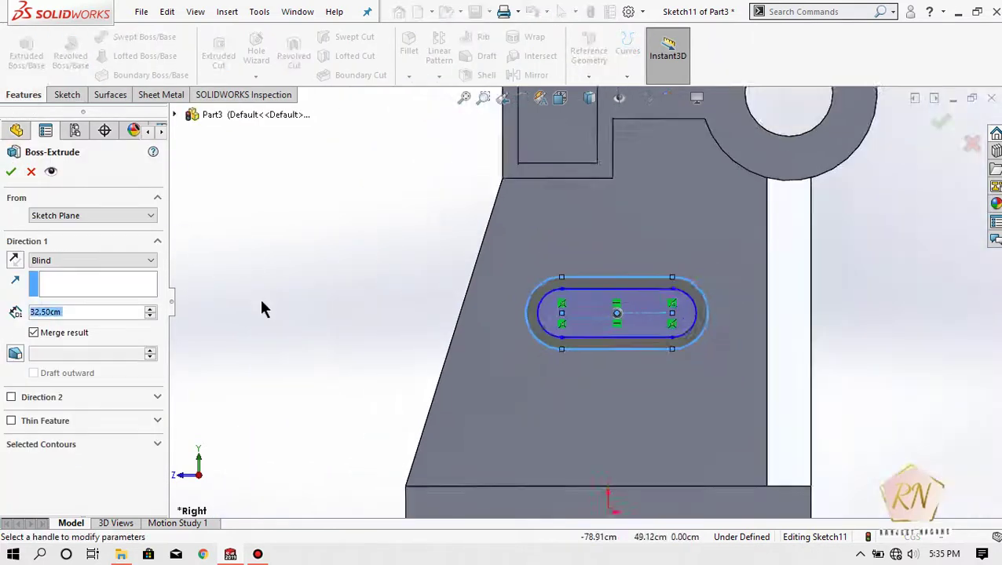
mouse_move(277, 318)
middle_mouse_down()
mouse_move(385, 330)
mouse_move(301, 339)
middle_mouse_up()
double_click(79, 313)
type("2")
key("Return")
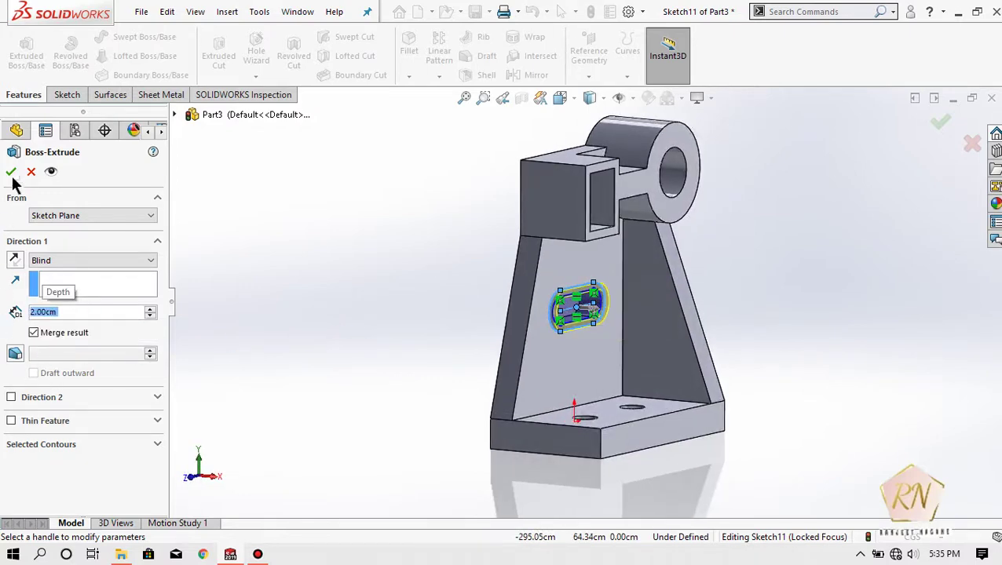
left_click(11, 171)
scroll(590, 308, "down", 3)
left_click(403, 306)
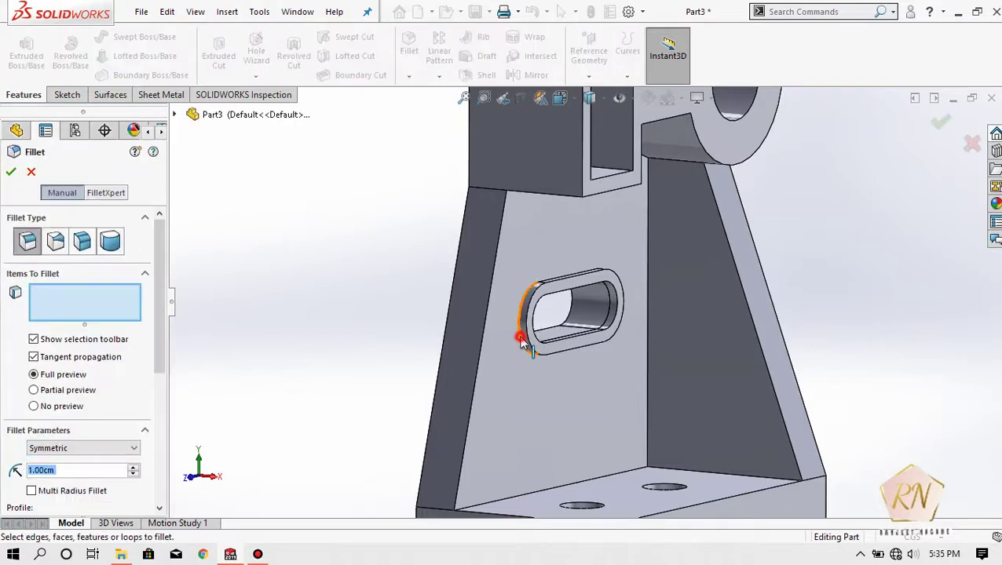
Round the raised slot ring's outer edge loop with a 1.00 cm fillet
left_click(568, 269)
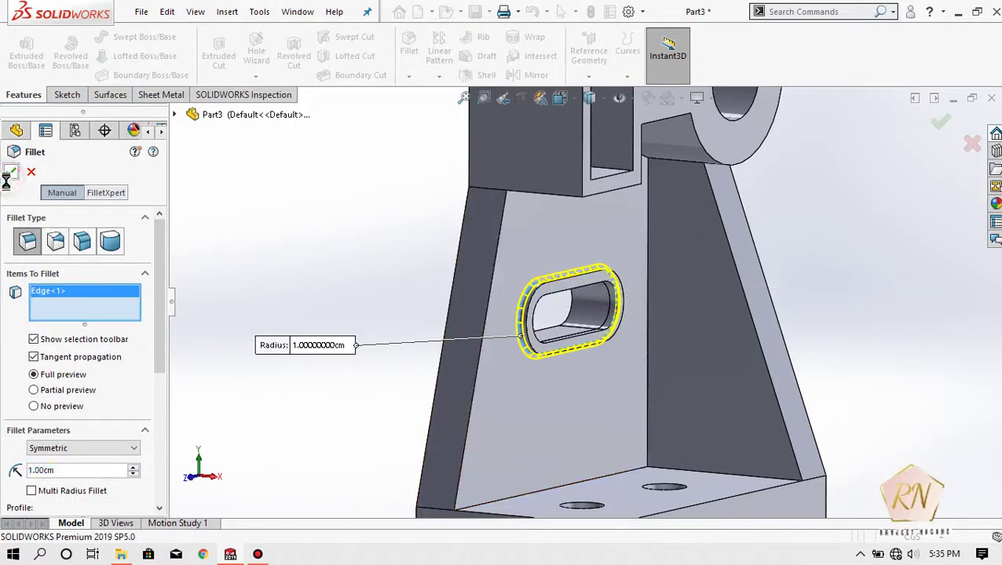
key("Return")
key("f")
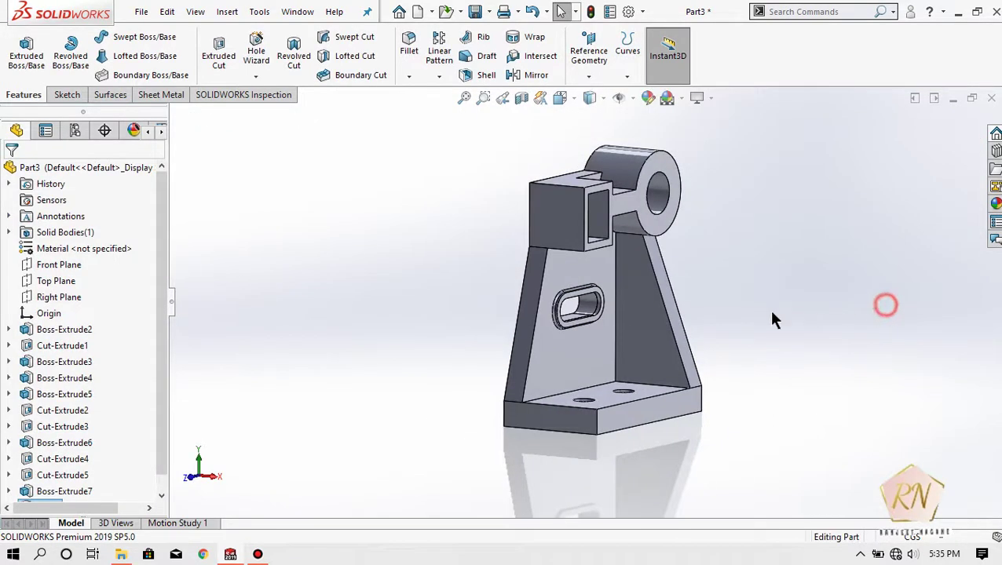
middle_click_drag(722, 319, 663, 351)
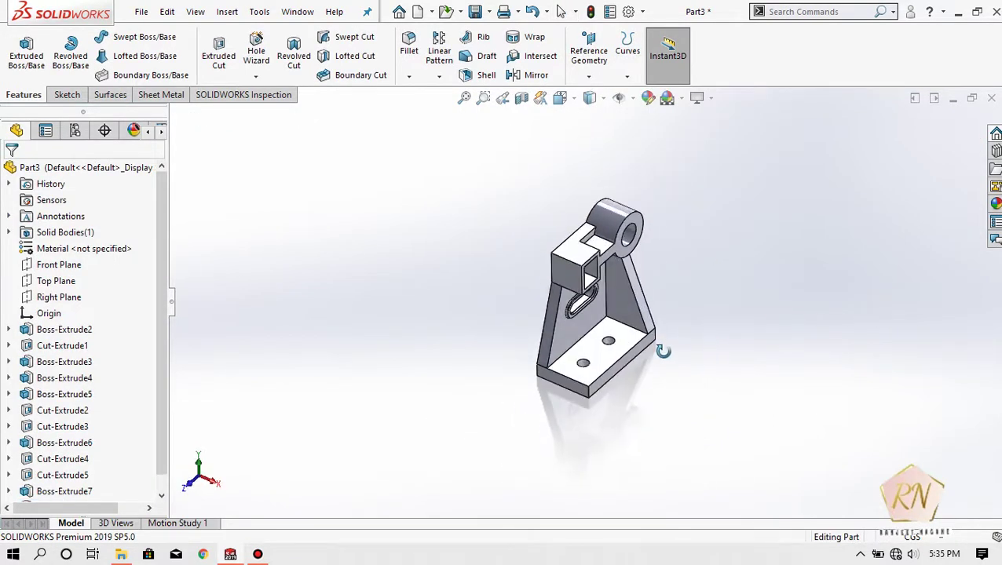
left_click(64, 95)
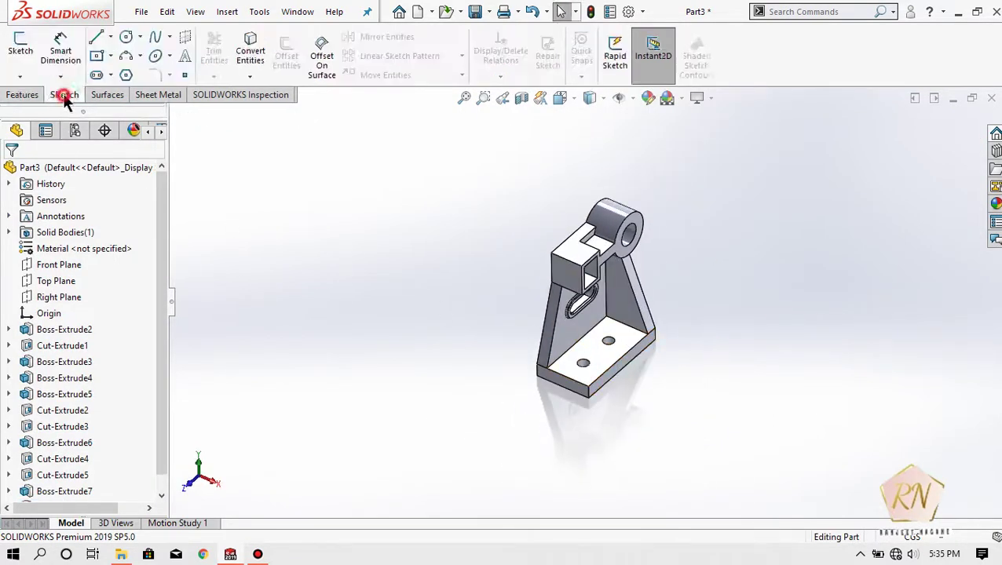
Start a new sketch on the round lug's face, viewed from the top
left_click(20, 50)
left_click(598, 355)
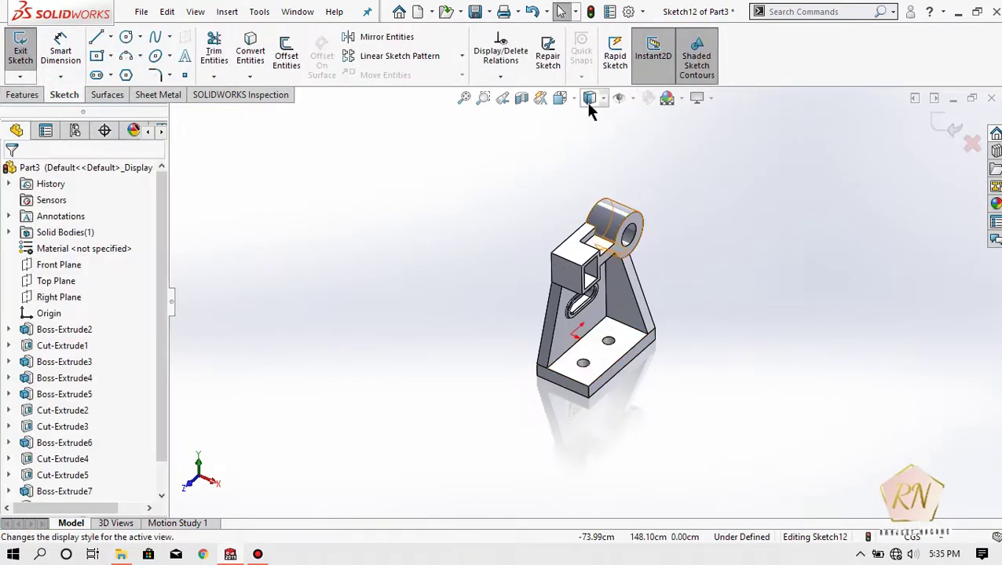
left_click(563, 99)
left_click(498, 280)
scroll(642, 365, "down", 3)
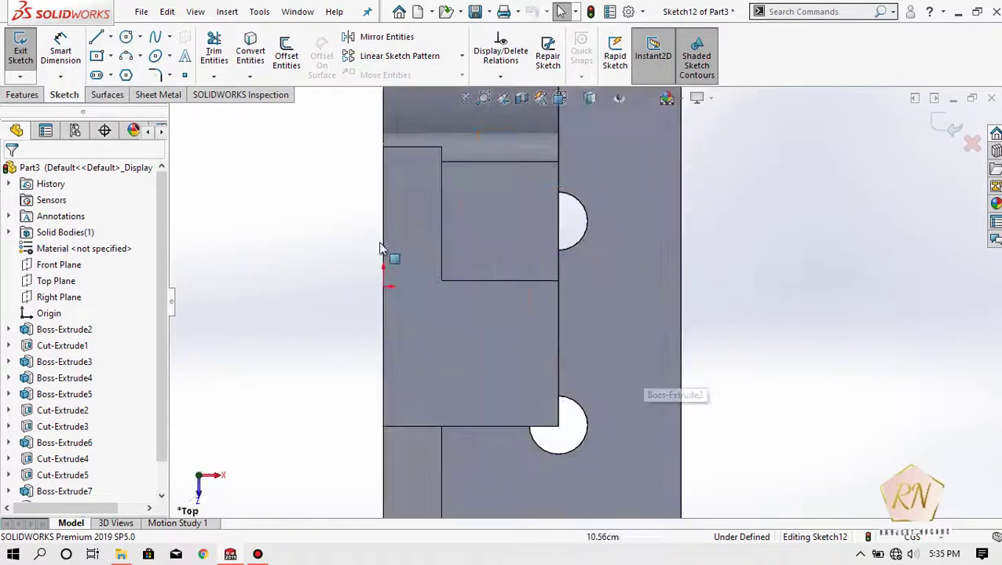
Draw two concentric circles on the upper hole, the outer at radius 8
left_click(130, 39)
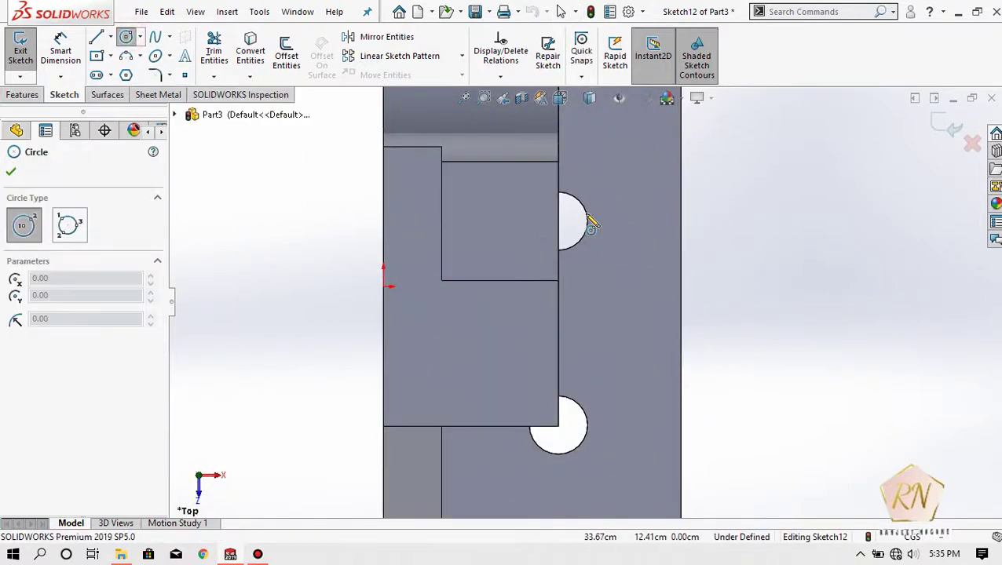
left_click(557, 221)
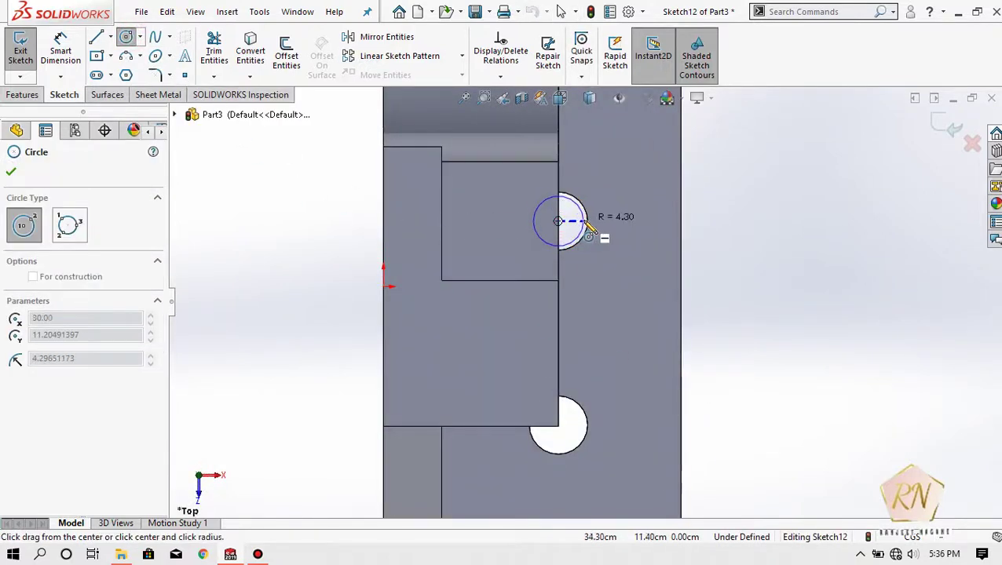
left_click(588, 223)
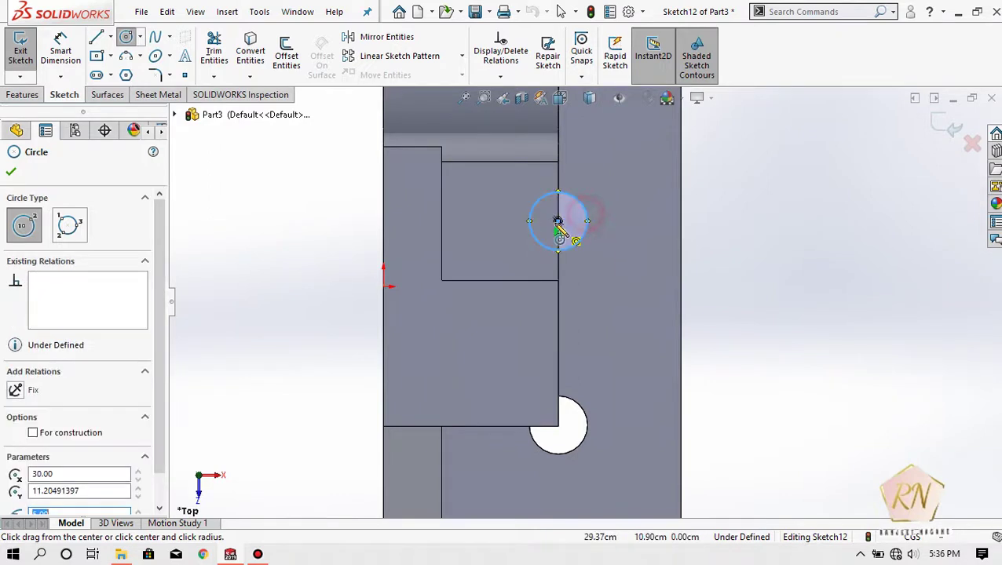
left_click(557, 221)
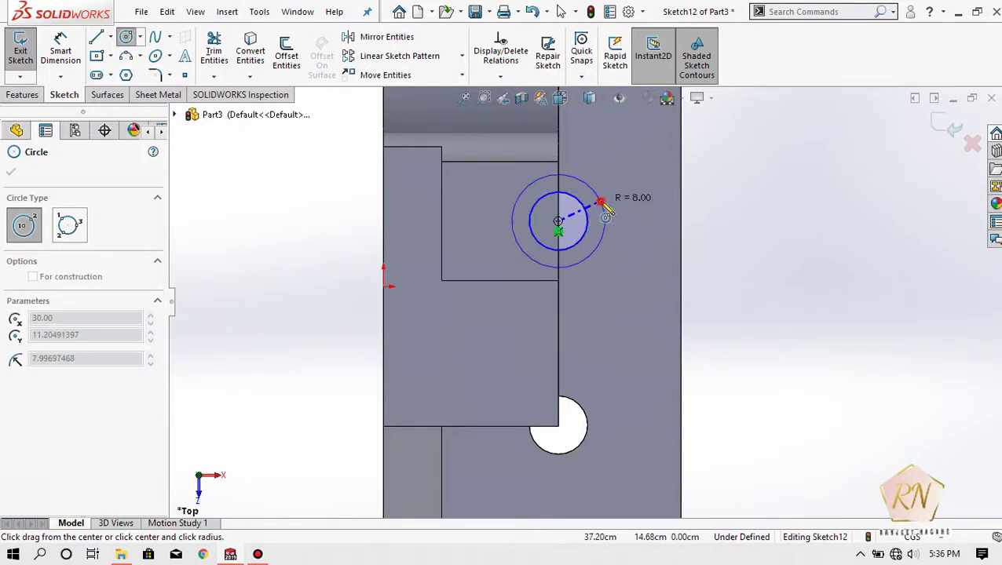
left_click(602, 203)
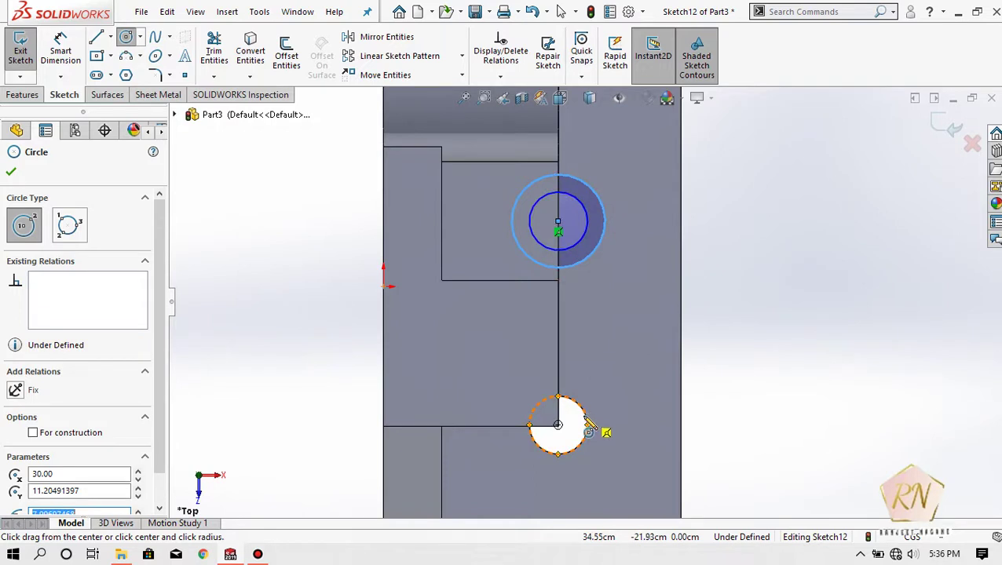
Draw a circle on the lower semicircular hole, then undo it
left_click(557, 425)
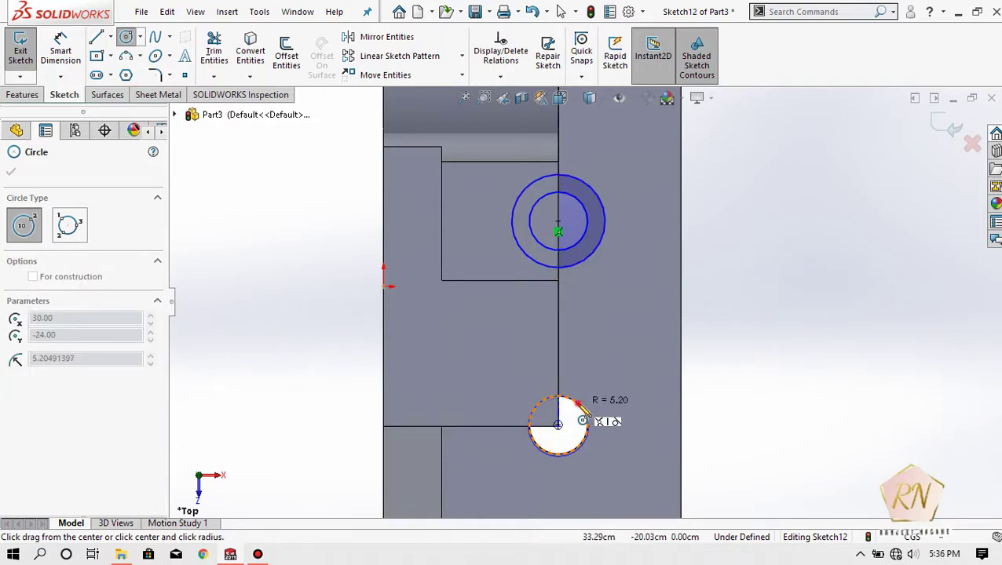
left_click(578, 405)
key("Escape")
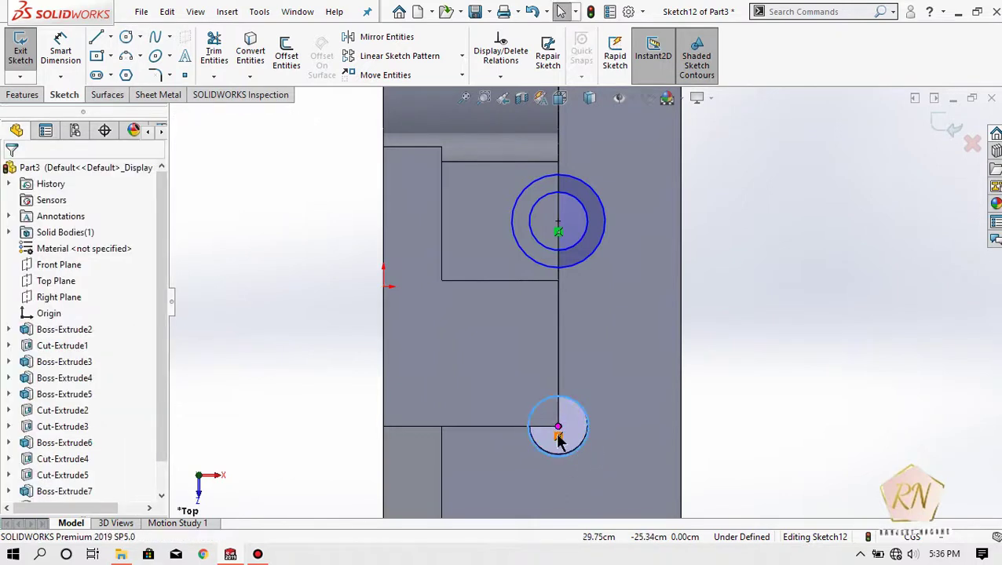
scroll(556, 429, "down", 3)
scroll(559, 429, "down", 1)
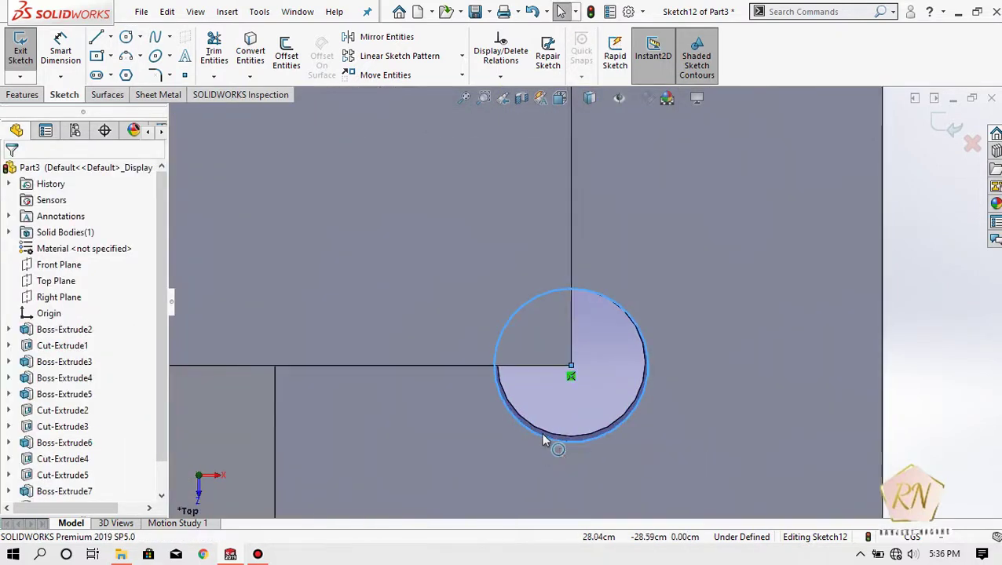
right_click(542, 437)
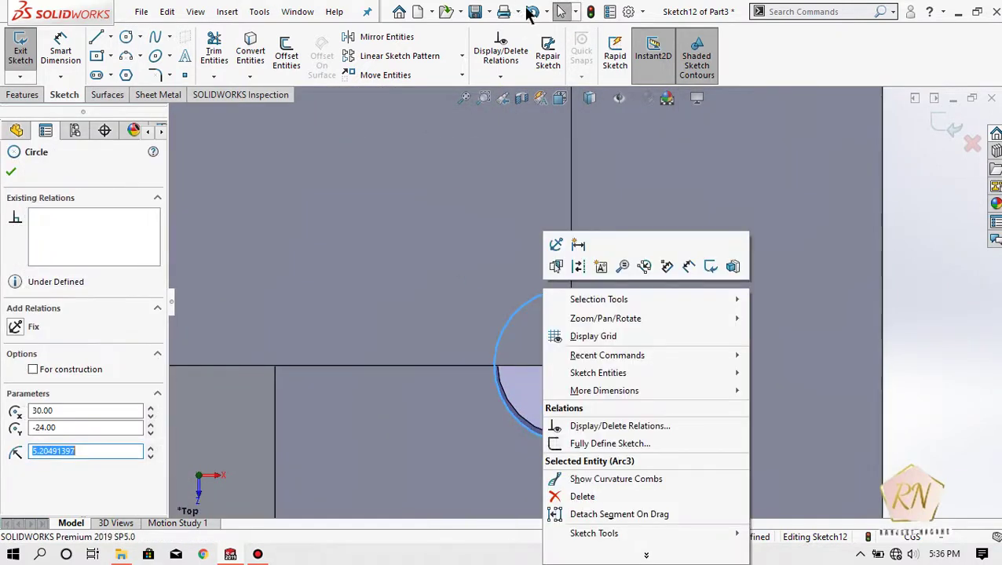
left_click(532, 12)
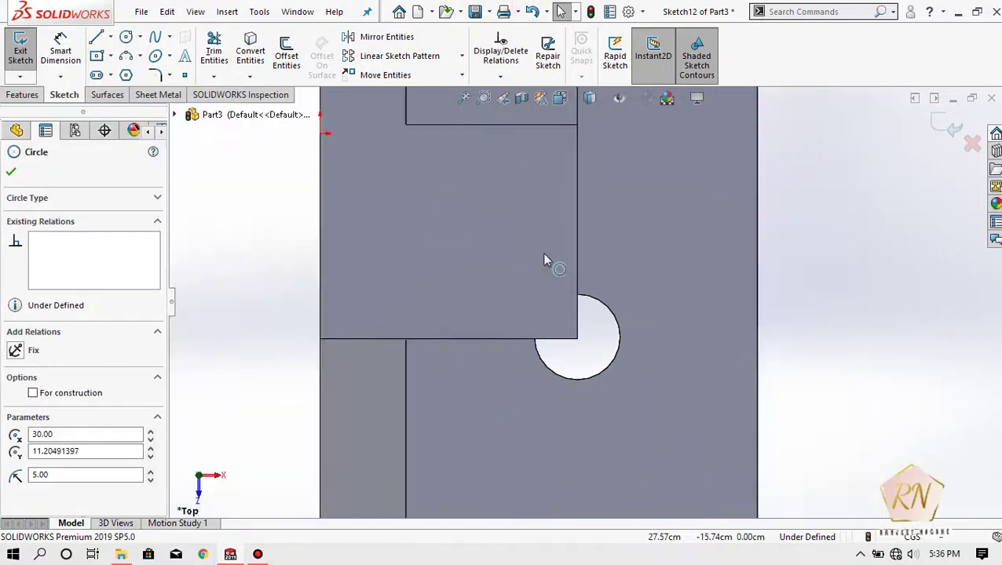
scroll(588, 150, "down", 3)
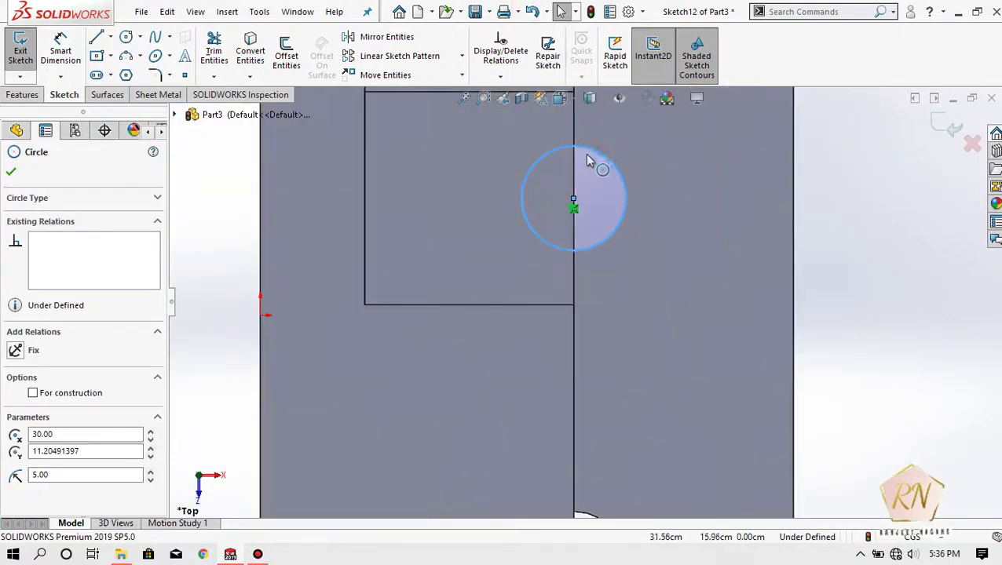
scroll(588, 151, "down", 1)
Redraw the concentric outer circle around the upper circle with radius 8
left_click(128, 37)
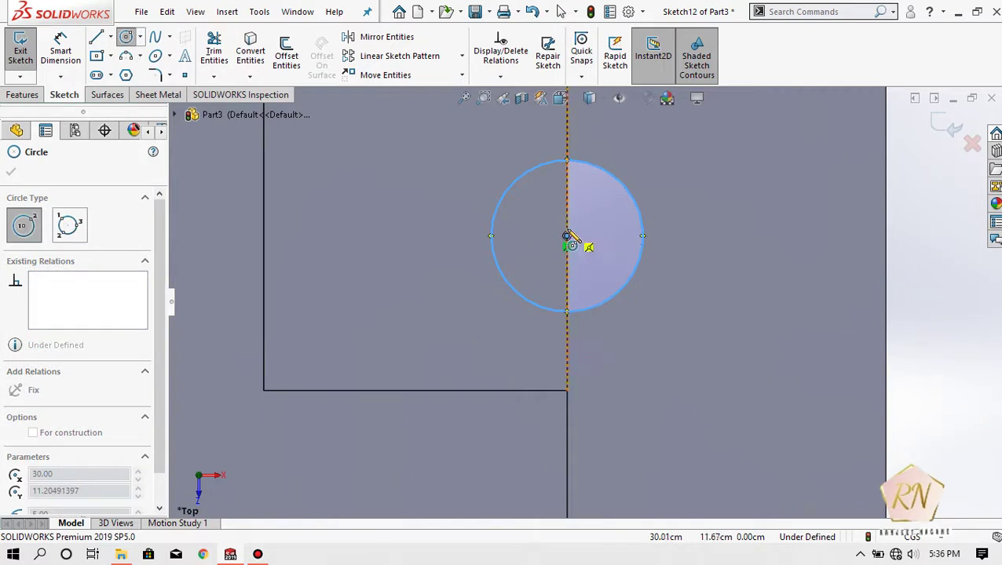
left_click(567, 236)
left_click(709, 219)
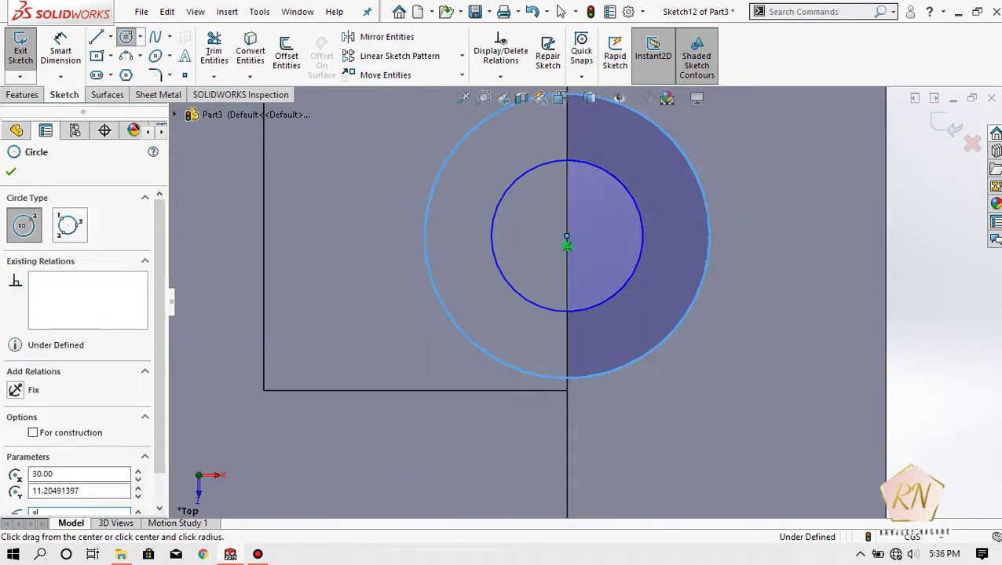
type("8")
key("Return")
scroll(723, 203, "down", 2)
scroll(727, 204, "up", 2)
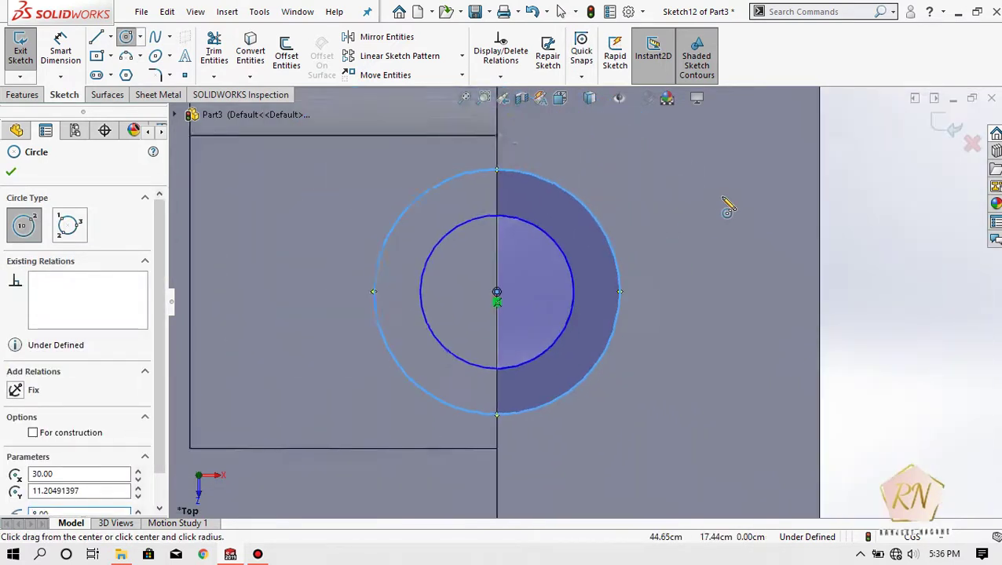
scroll(727, 208, "up", 3)
scroll(727, 208, "up", 1)
scroll(562, 458, "down", 3)
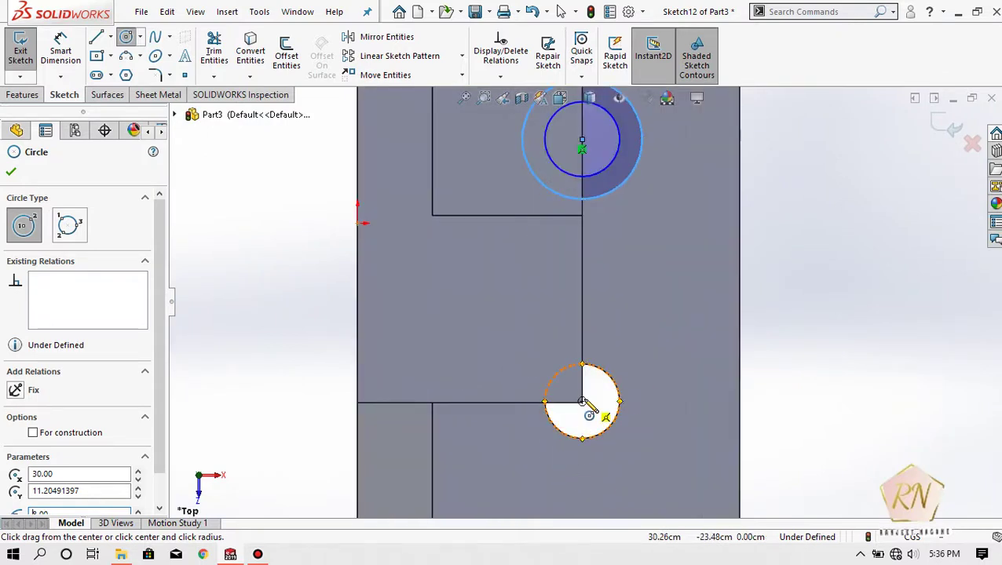
Draw a small circle and a larger concentric circle at the lower corner
left_click(582, 402)
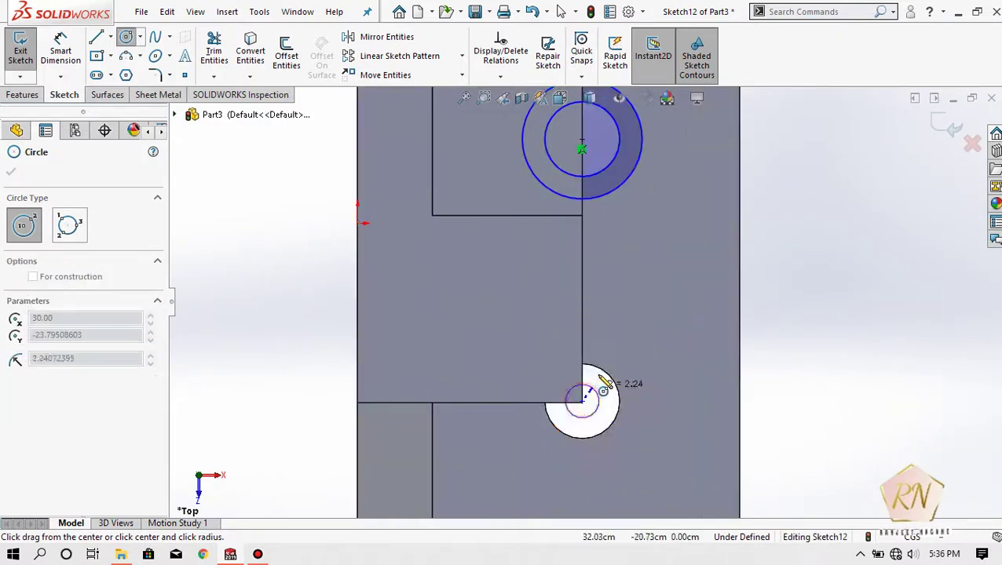
left_click(582, 402)
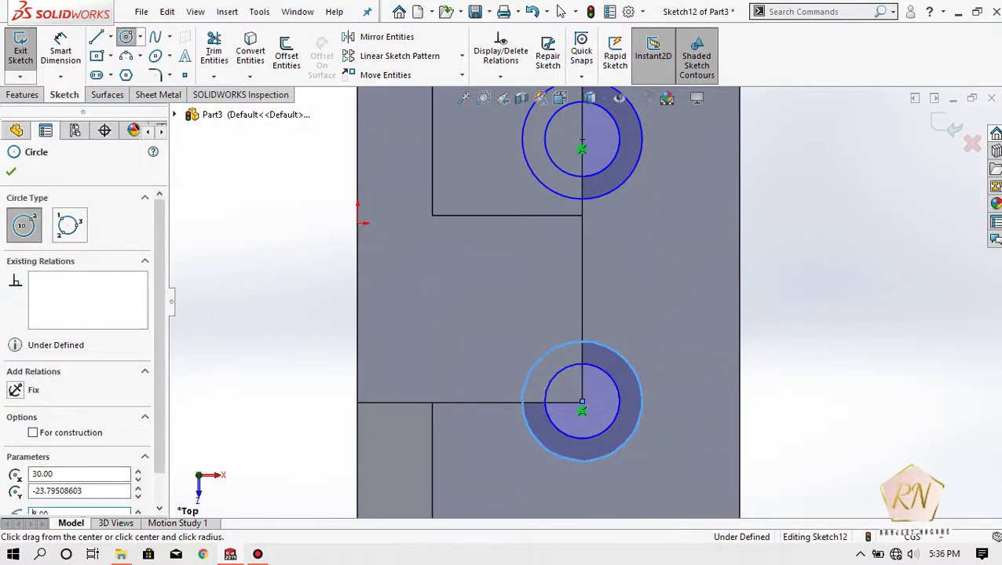
left_click(11, 172)
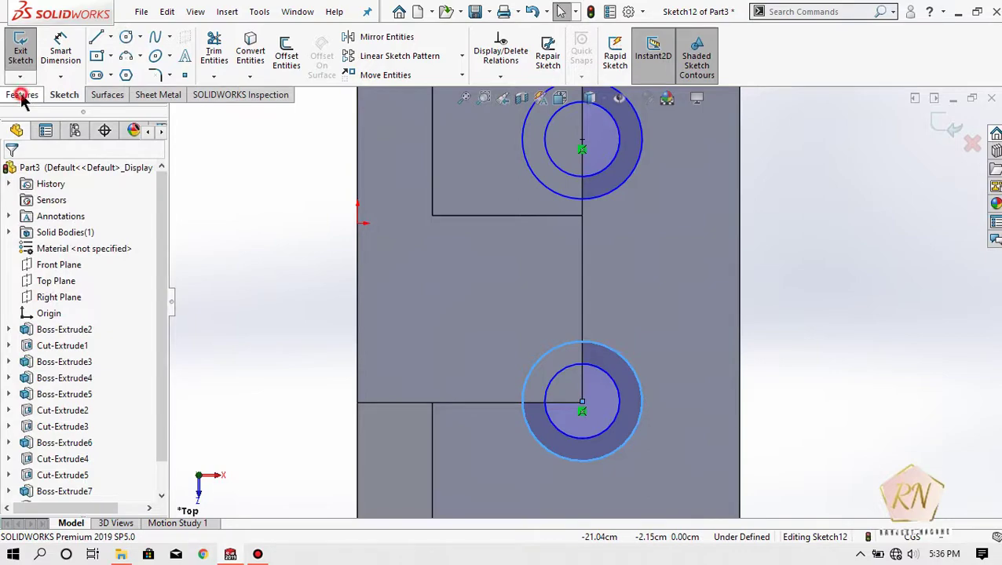
Extrude the two sketched rings 2.00 cm into raised bosses around the base holes
left_click(22, 95)
left_click(26, 51)
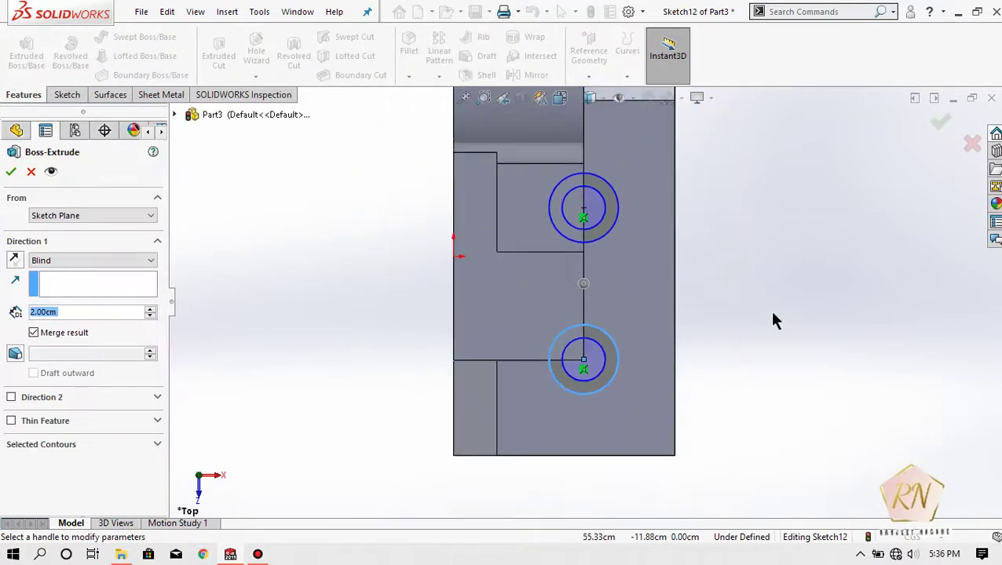
scroll(770, 330, "up", 2)
mouse_move(685, 436)
middle_mouse_down()
mouse_move(608, 379)
mouse_move(654, 307)
mouse_move(563, 307)
middle_mouse_up()
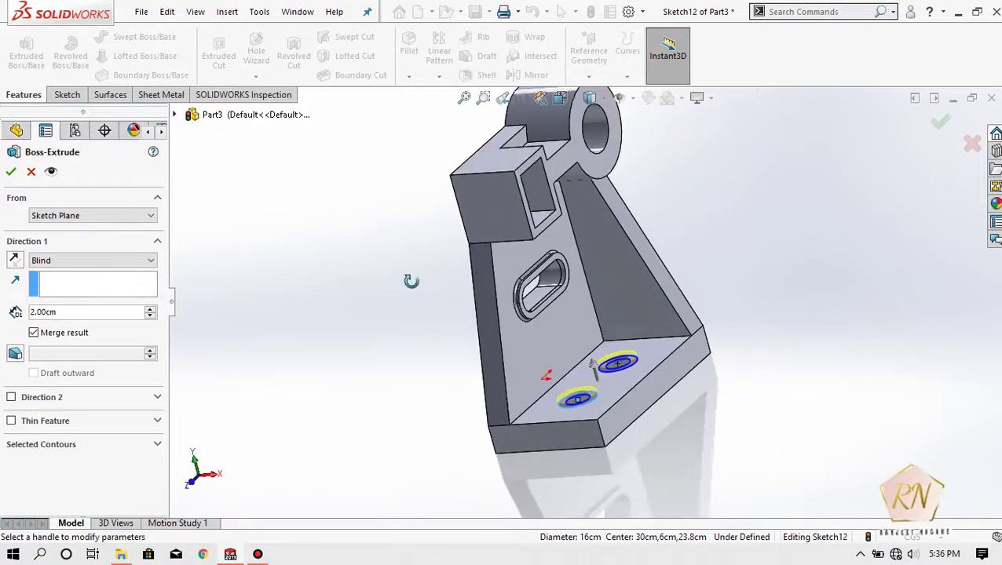
left_click(11, 170)
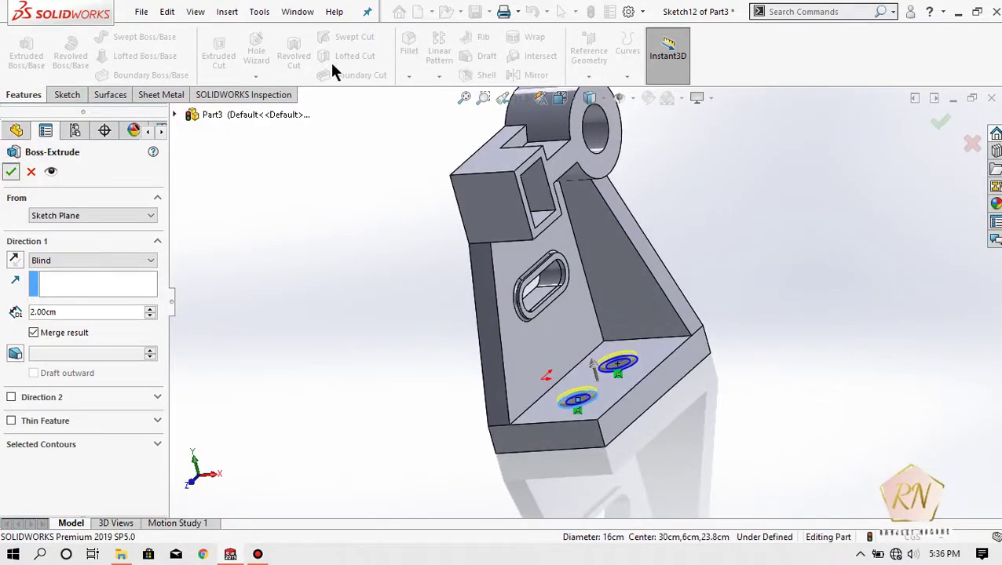
Round both ring edges with a 1.00 cm fillet
left_click(619, 360)
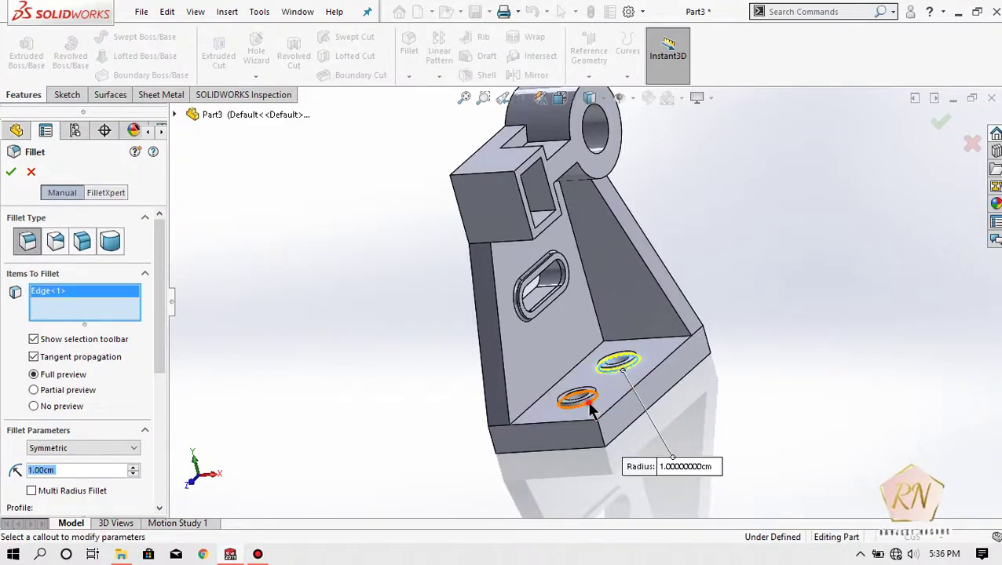
left_click(581, 403)
left_click(11, 173)
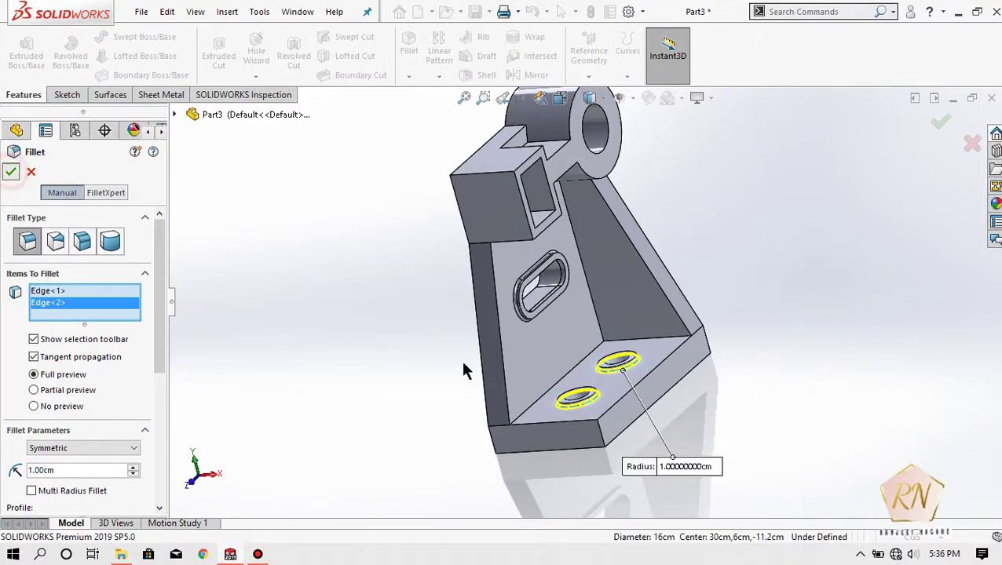
scroll(645, 376, "down", 2)
scroll(597, 354, "down", 2)
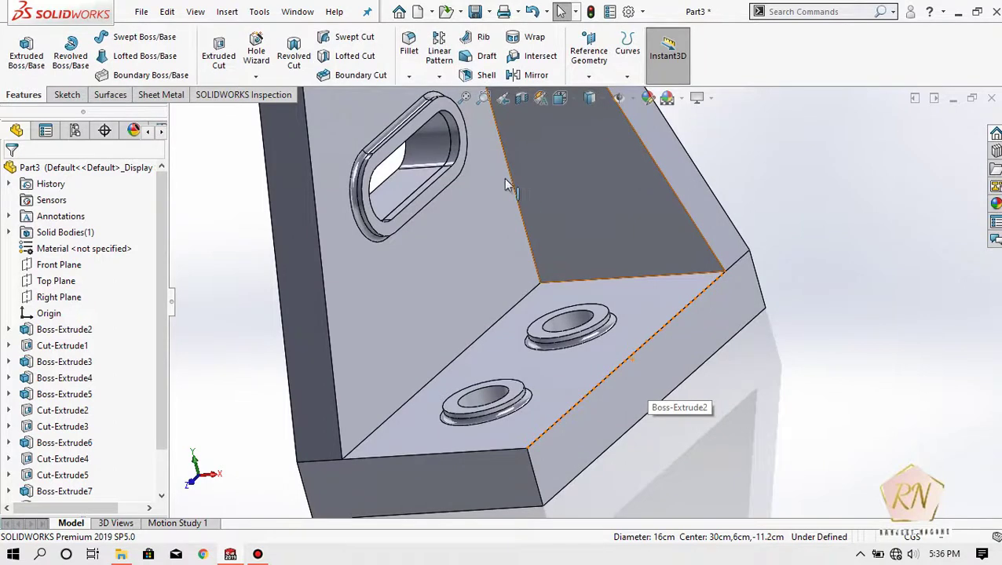
Fillet the three inside corner edges between web and base at 2.00 cm
left_click(420, 60)
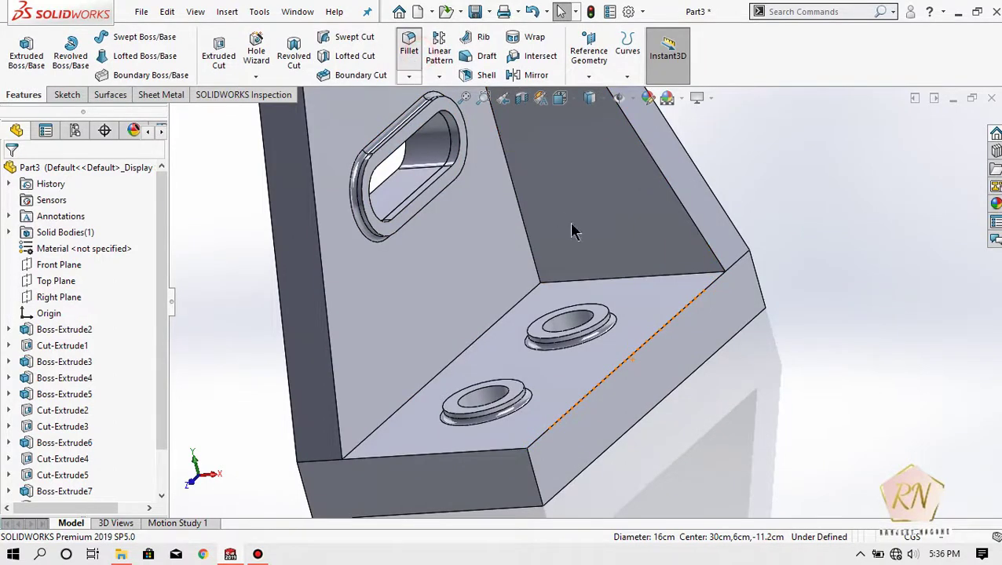
left_click(525, 238)
left_click(506, 314)
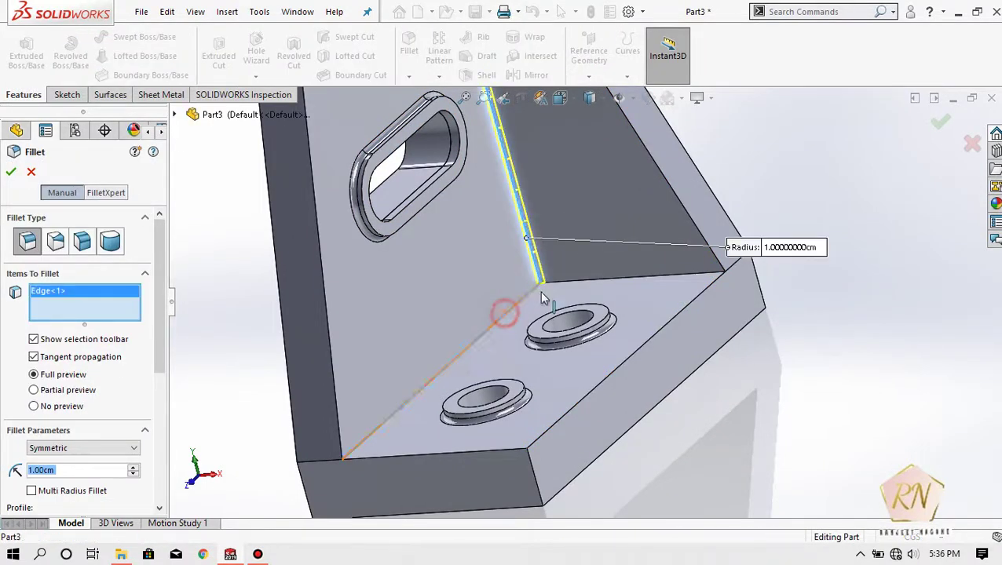
left_click(690, 273)
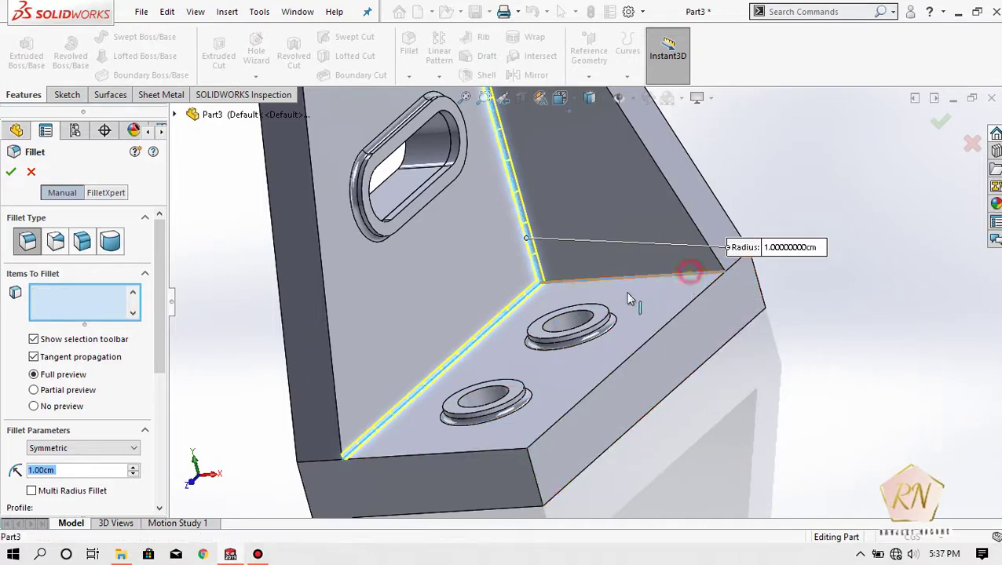
left_click(136, 466)
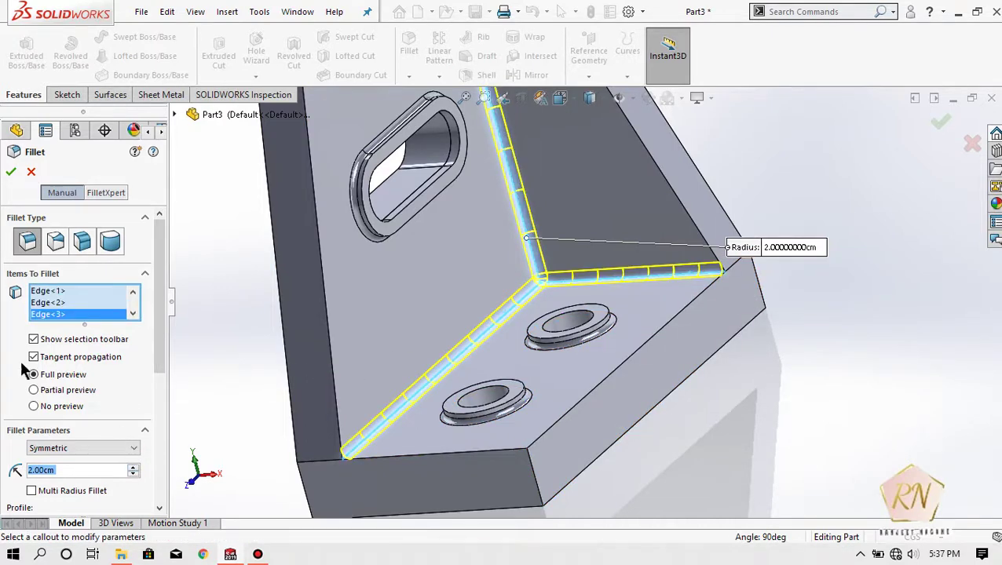
left_click(11, 171)
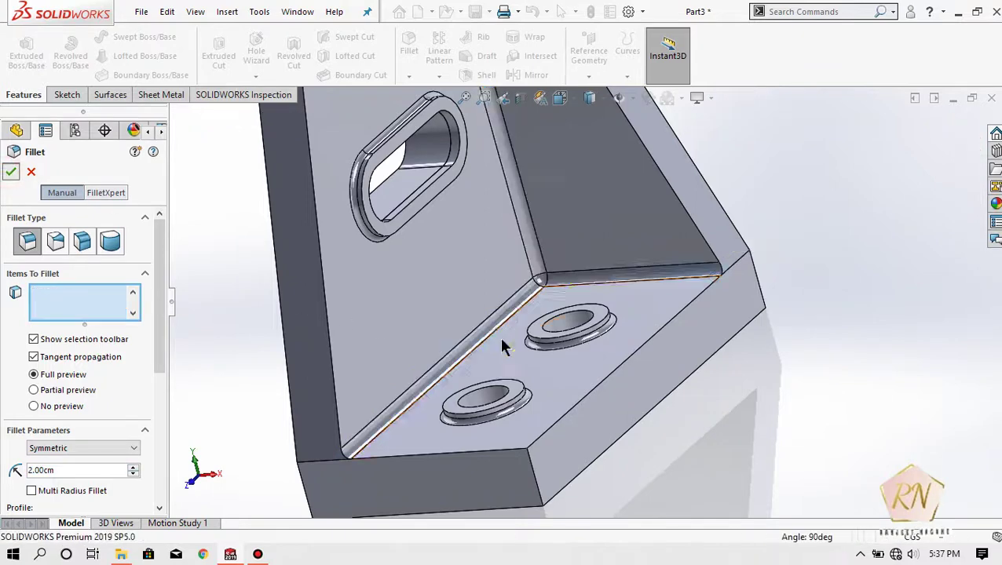
key("Return")
Round the base's short vertical corner edge with a 5.00 cm fillet
left_click(740, 261)
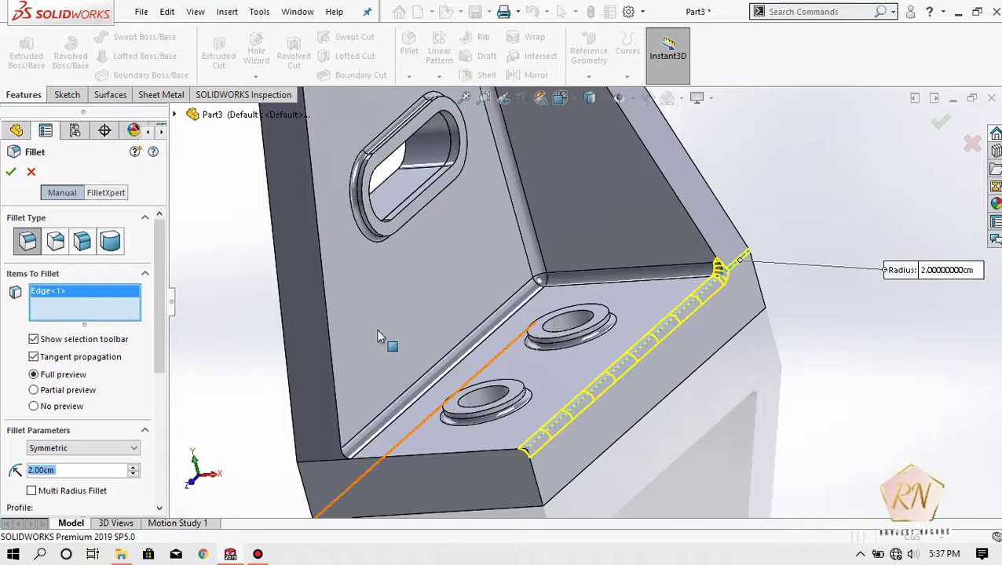
left_click(31, 172)
middle_click_drag(298, 267, 302, 279)
scroll(493, 355, "down", 3)
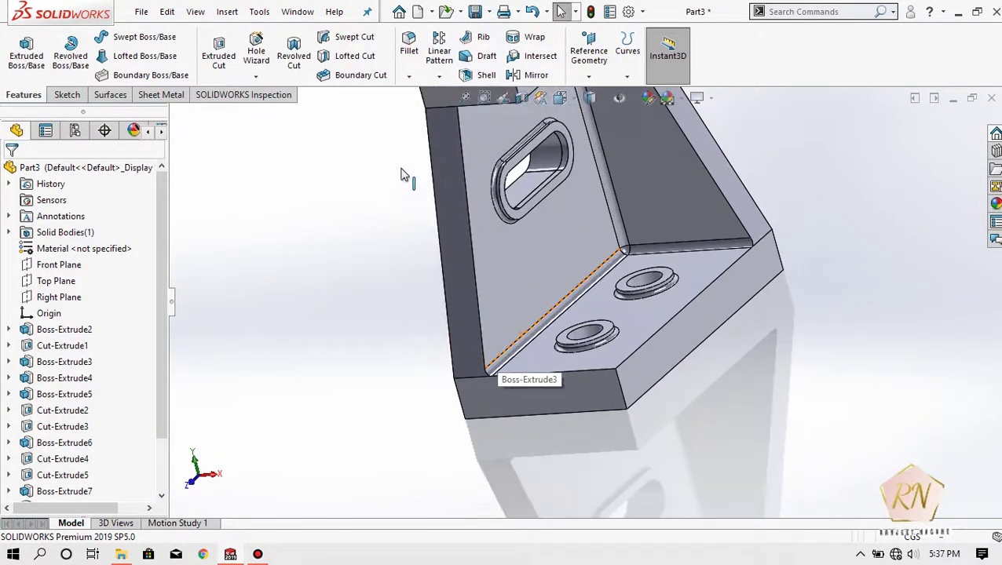
left_click(620, 393)
left_click(621, 393)
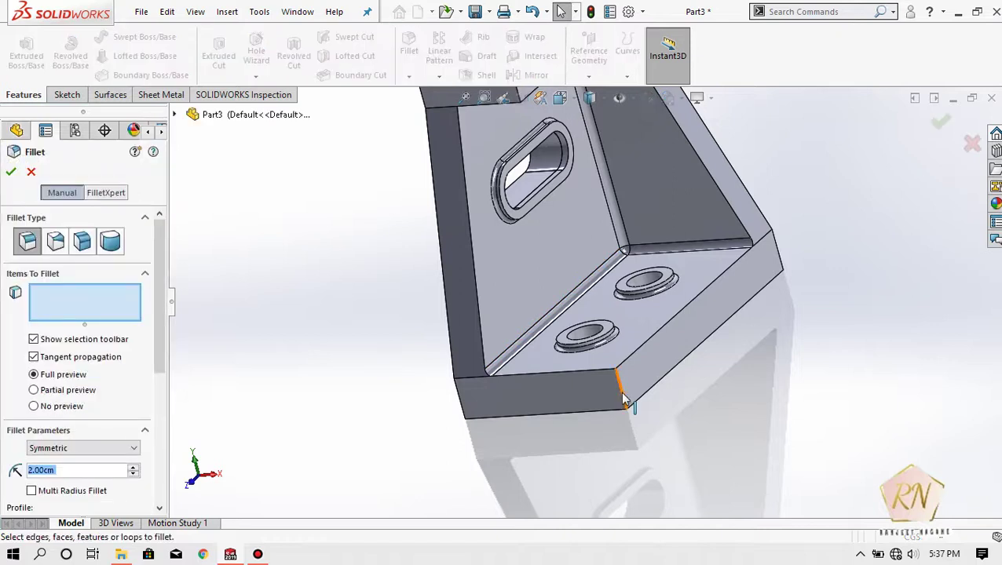
left_click(134, 468)
left_click(133, 468)
left_click(134, 468)
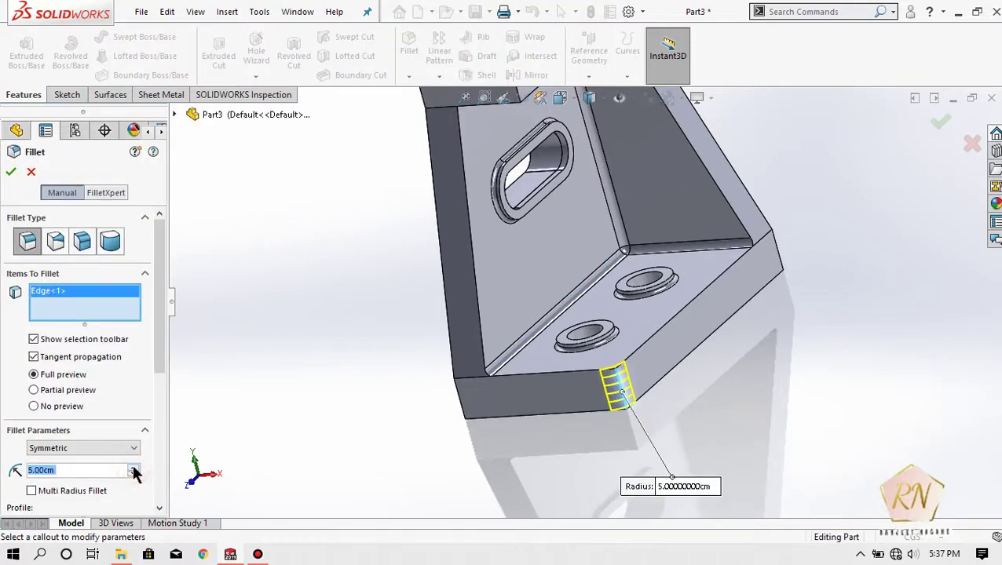
left_click(17, 173)
Fillet the top block's front edge
scroll(314, 357, "up", 3)
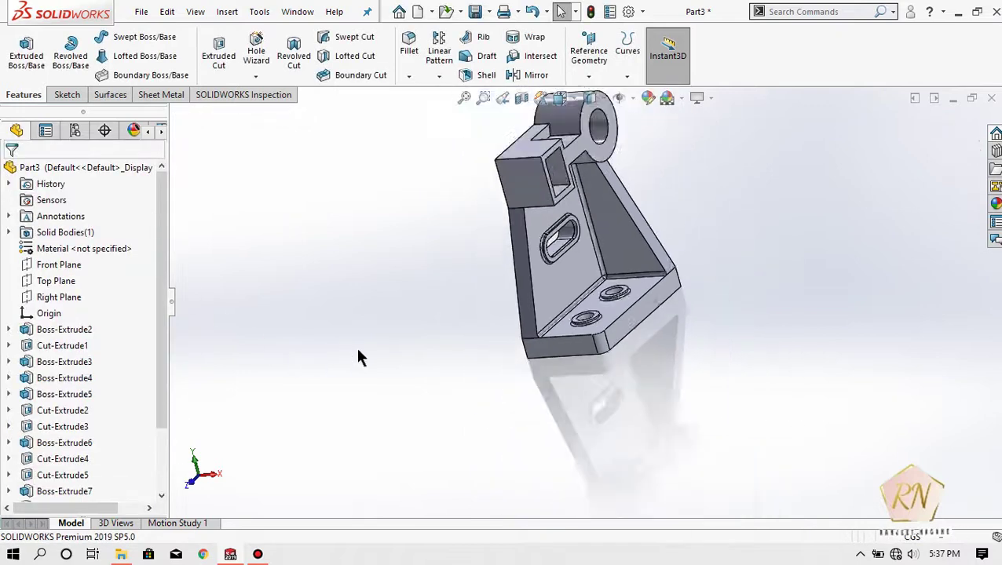
scroll(656, 208, "down", 3)
scroll(663, 216, "down", 3)
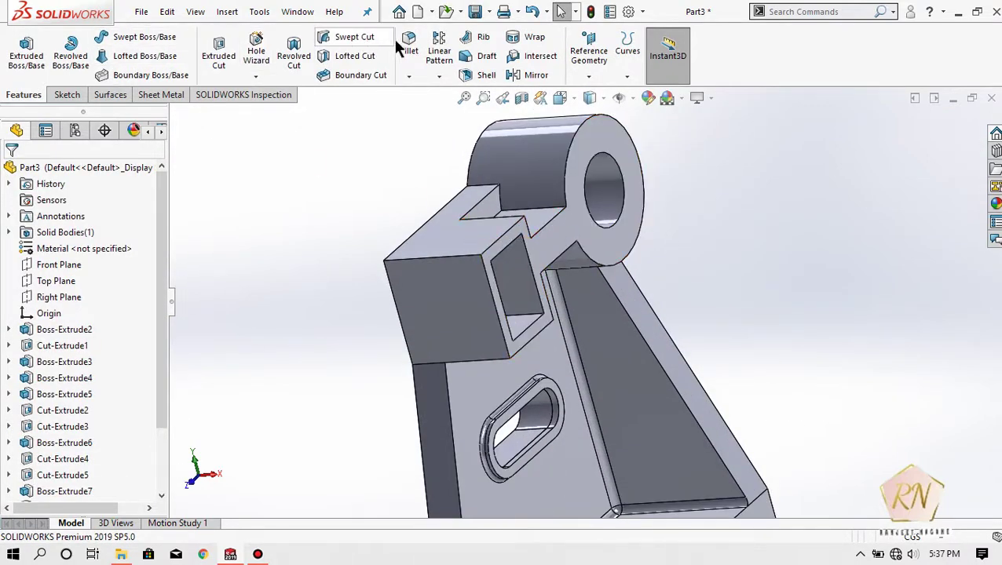
left_click(447, 255)
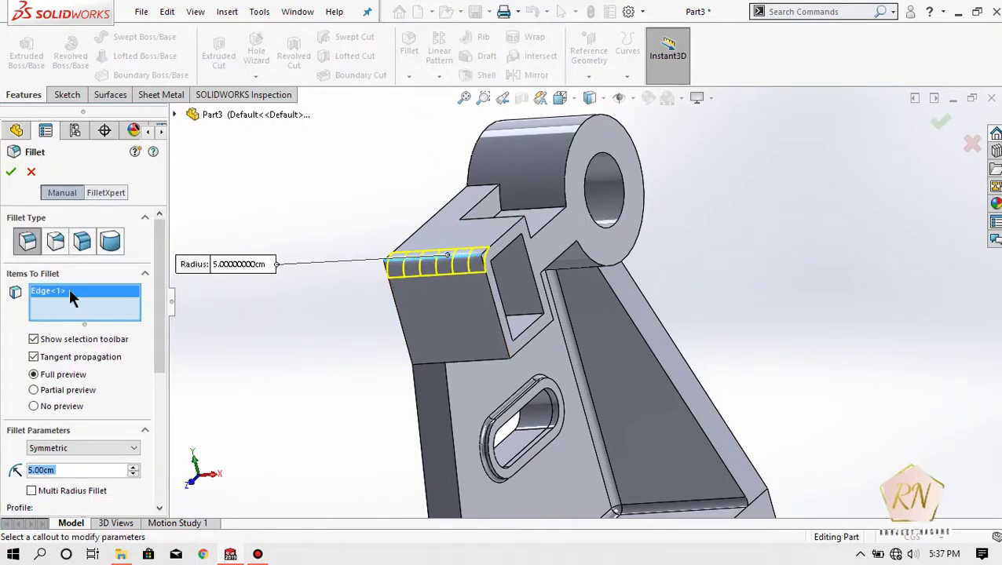
left_click(11, 174)
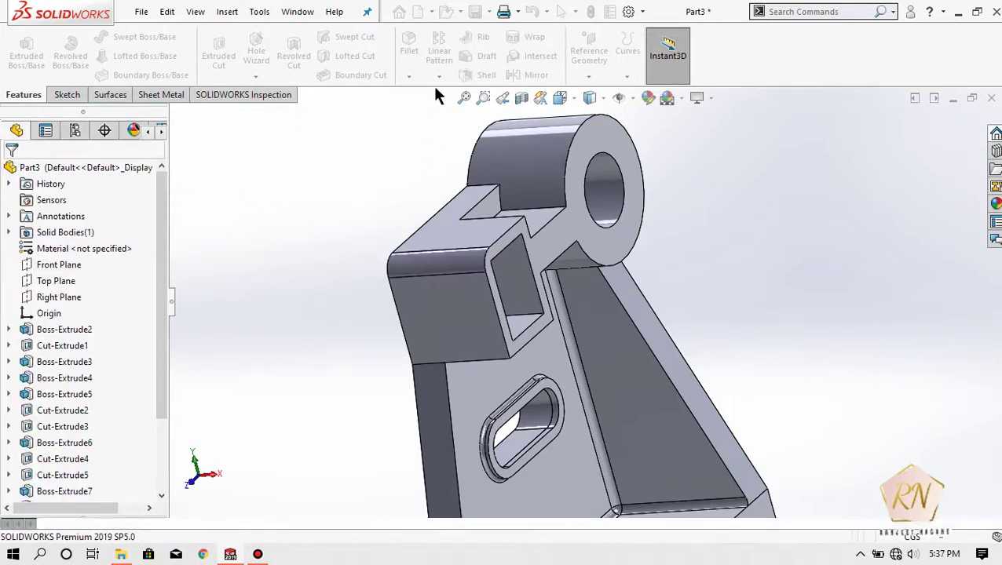
Fillet four more boss edges: top edge beside the slot, back, front and lower front
key("Return")
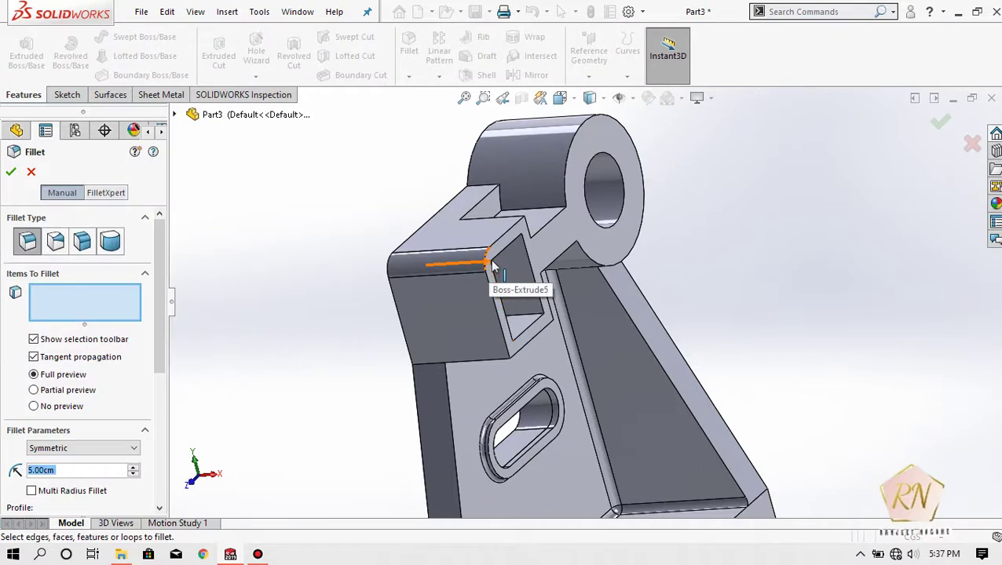
left_click(491, 264)
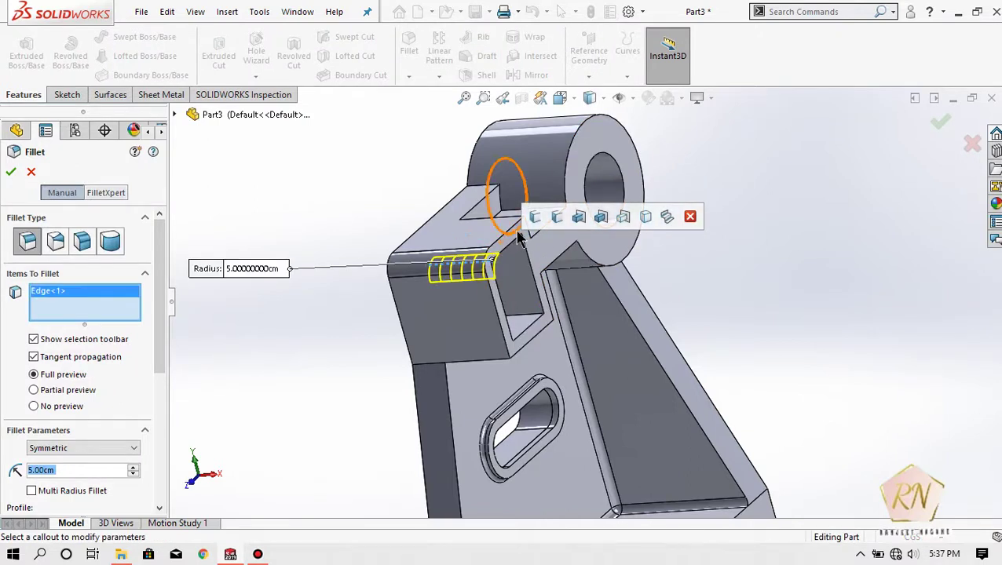
left_click(515, 240)
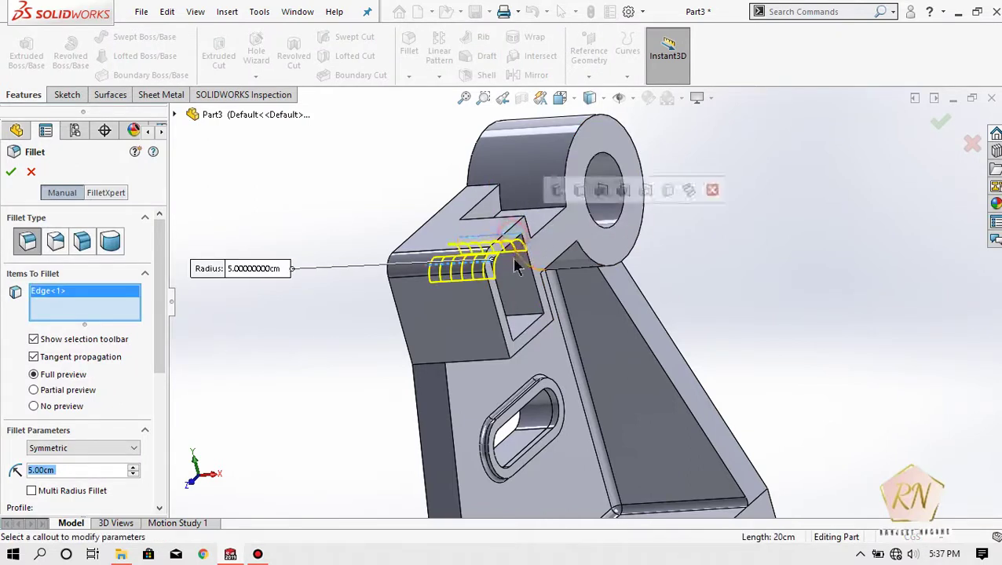
left_click(532, 320)
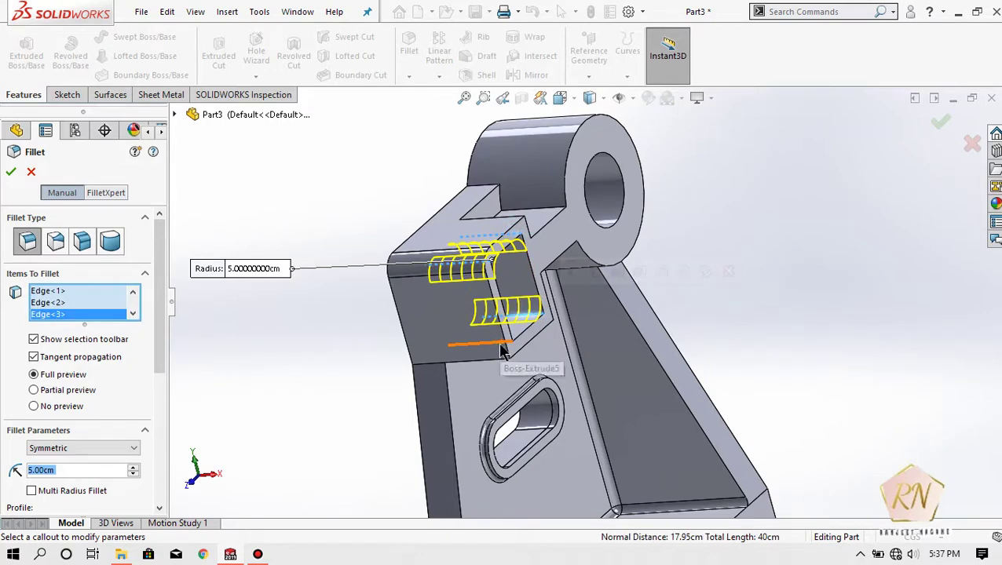
left_click(462, 346)
left_click(10, 172)
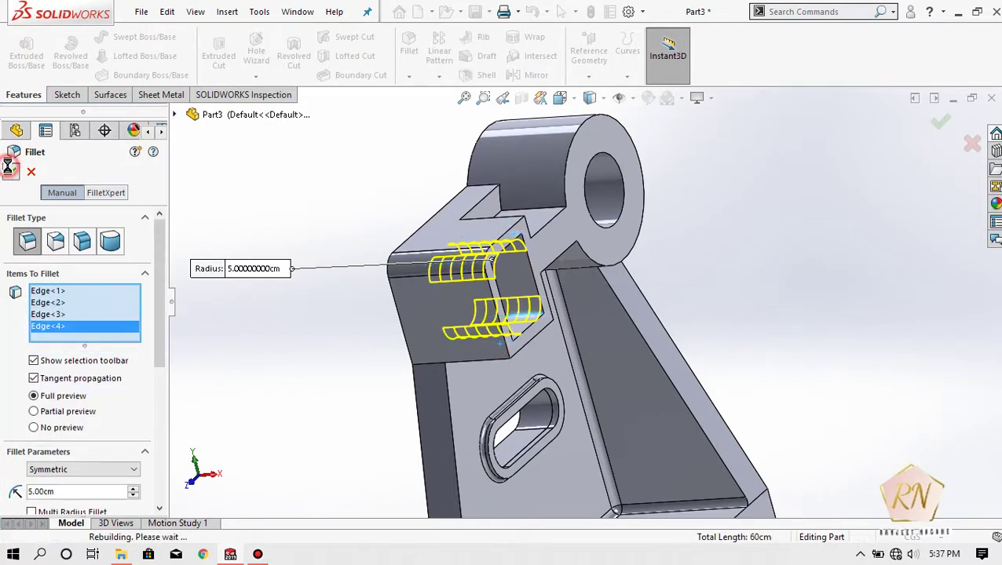
scroll(642, 316, "up", 3)
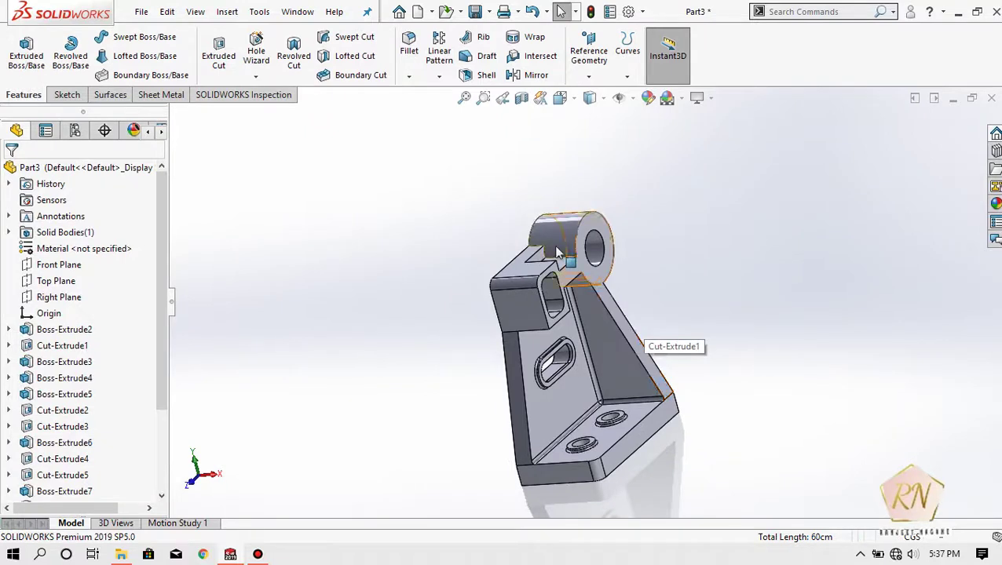
scroll(556, 251, "down", 2)
scroll(556, 251, "down", 1)
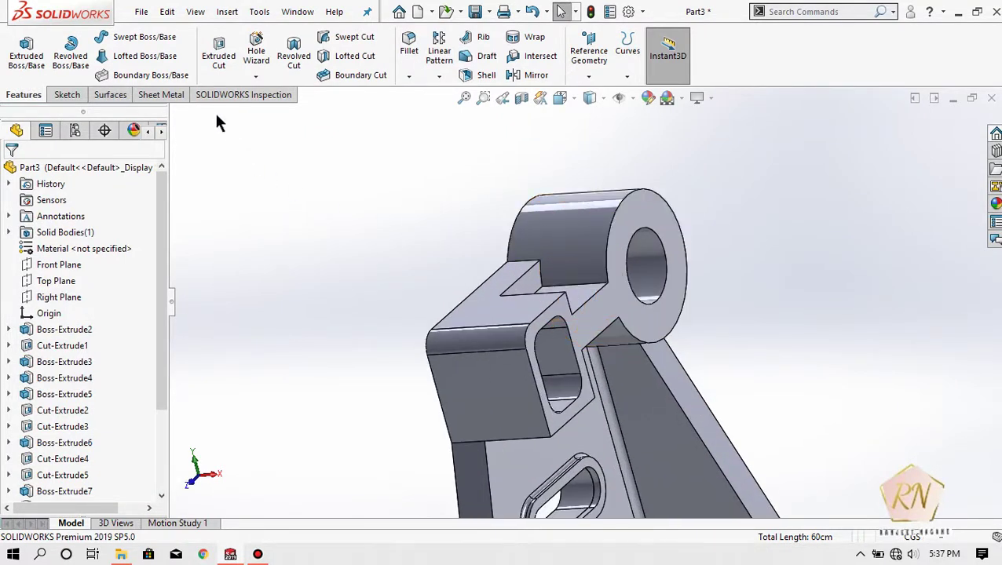
Fillet three square-boss edges, including the upper edge beside the lug, at 5 cm
left_click(408, 45)
left_click(530, 438)
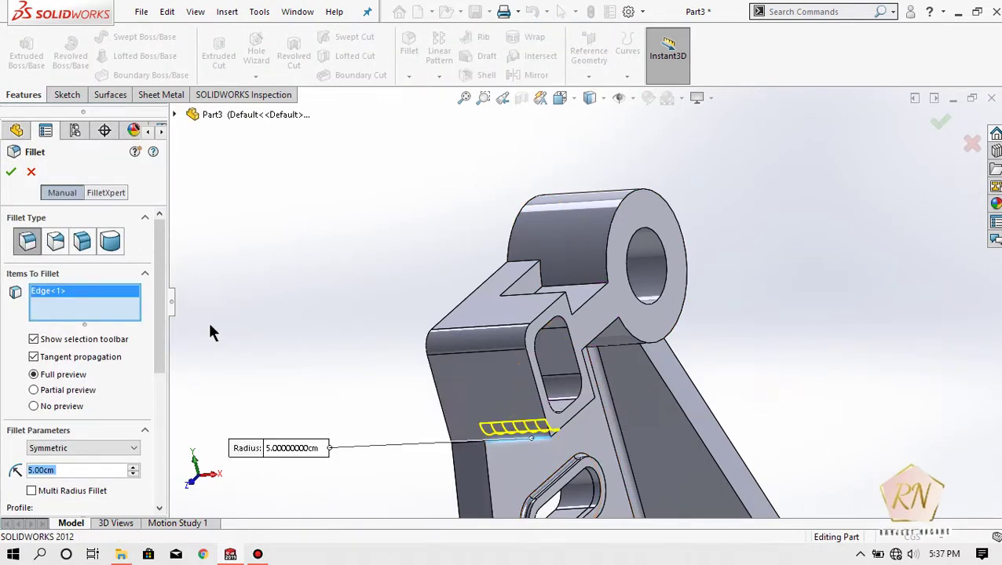
left_click(593, 398)
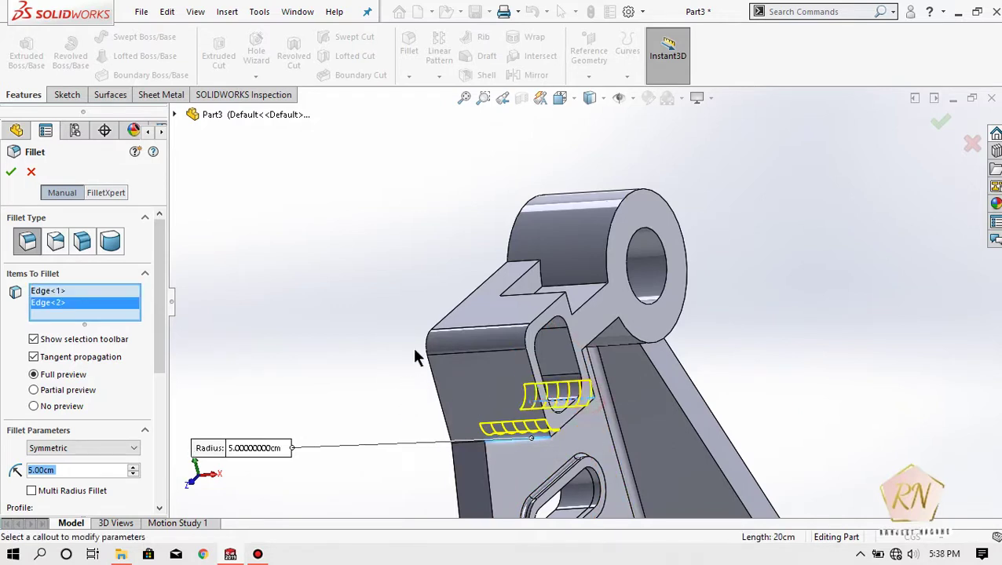
left_click(526, 297)
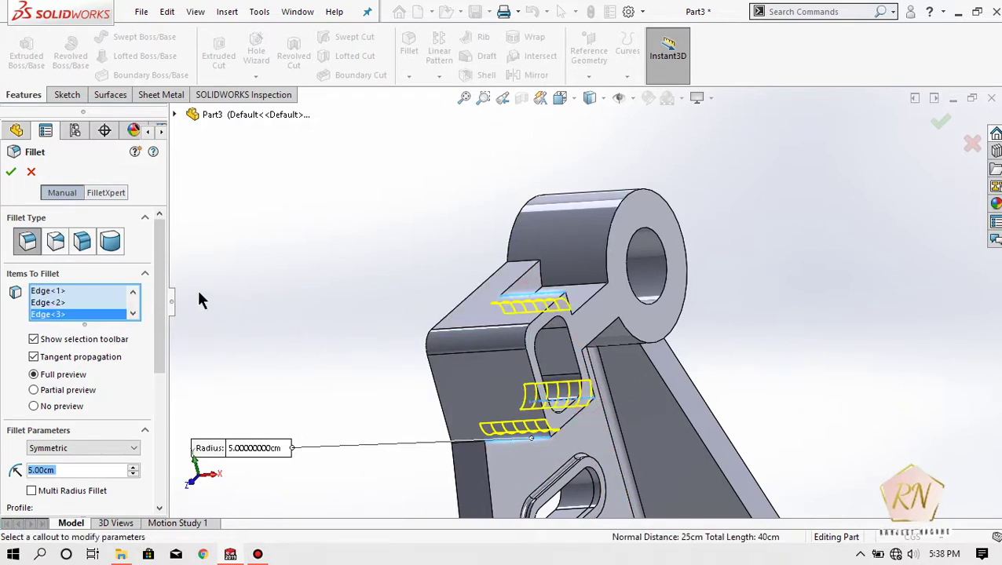
left_click(11, 172)
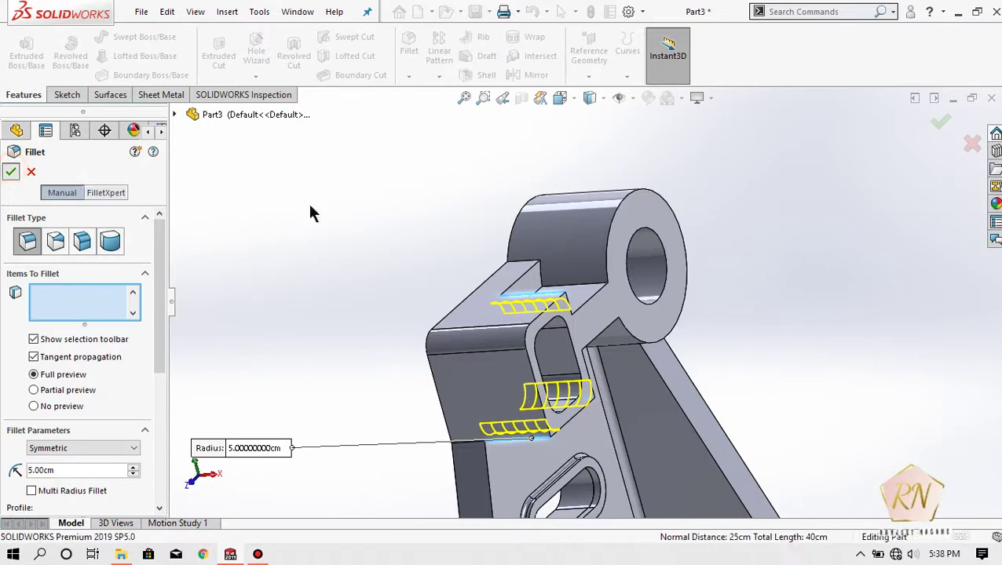
scroll(667, 284, "down", 2)
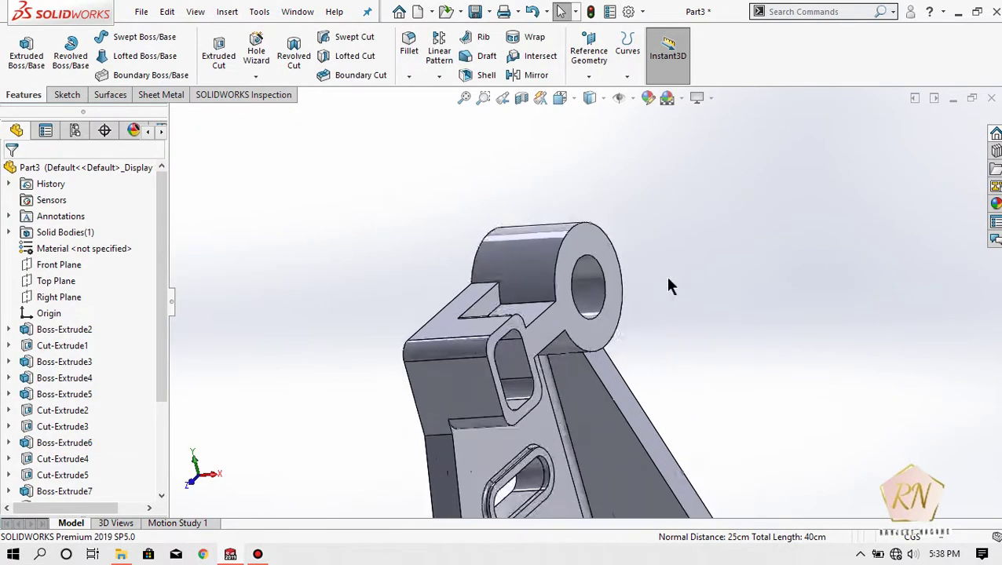
scroll(597, 274, "down", 2)
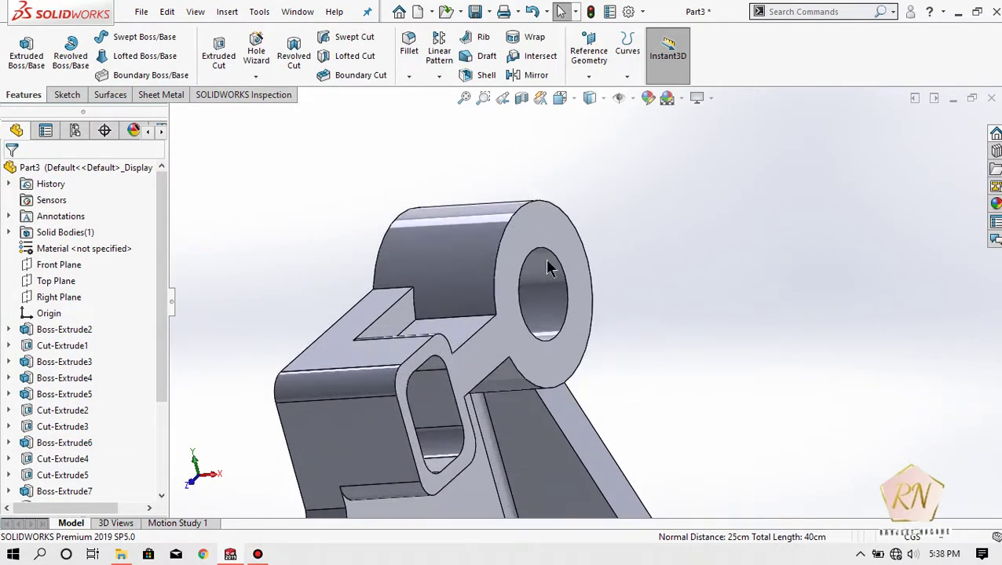
Fillet the two edges where the boss meets the lug
left_click(411, 48)
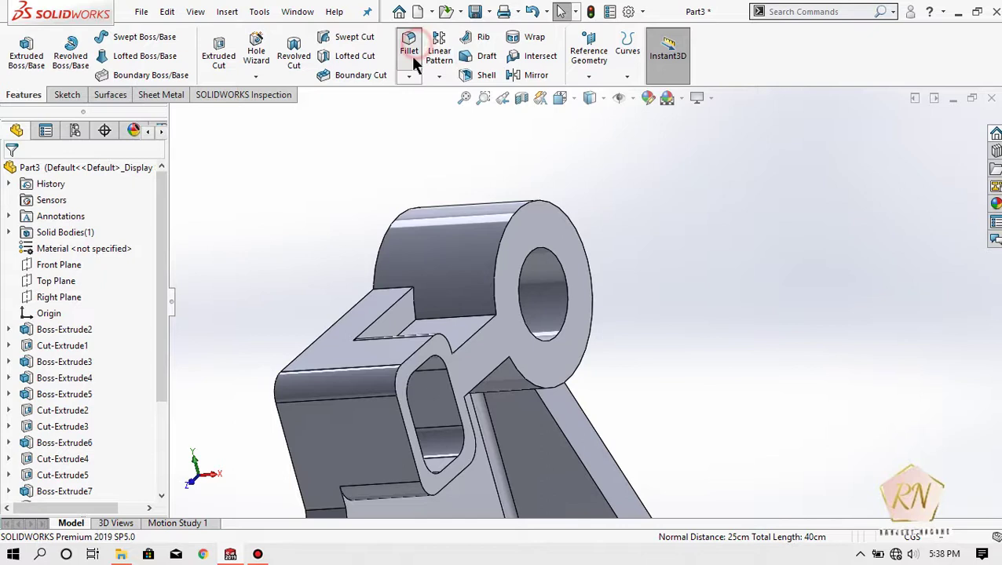
left_click(458, 323)
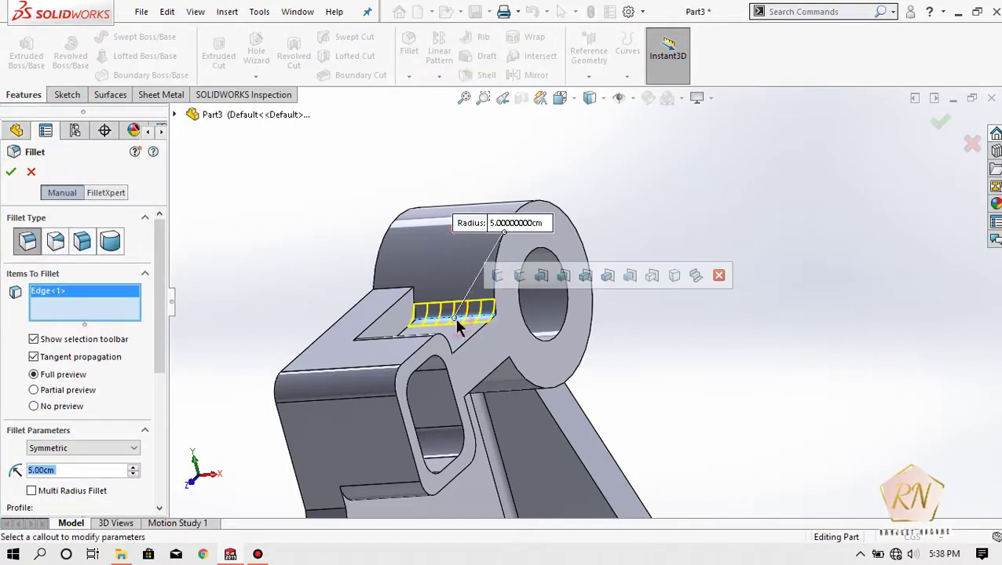
left_click(496, 364)
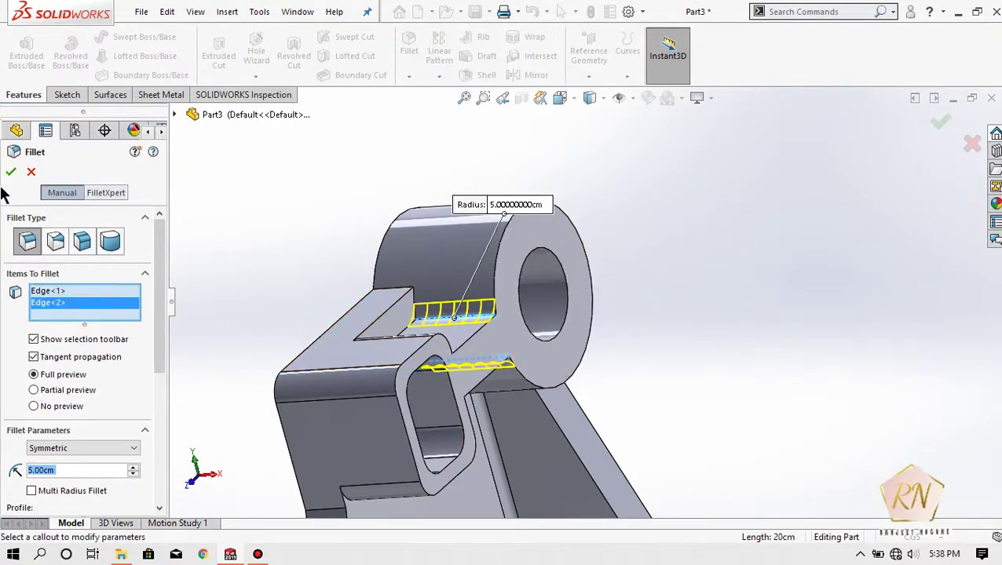
key("ctrl+7")
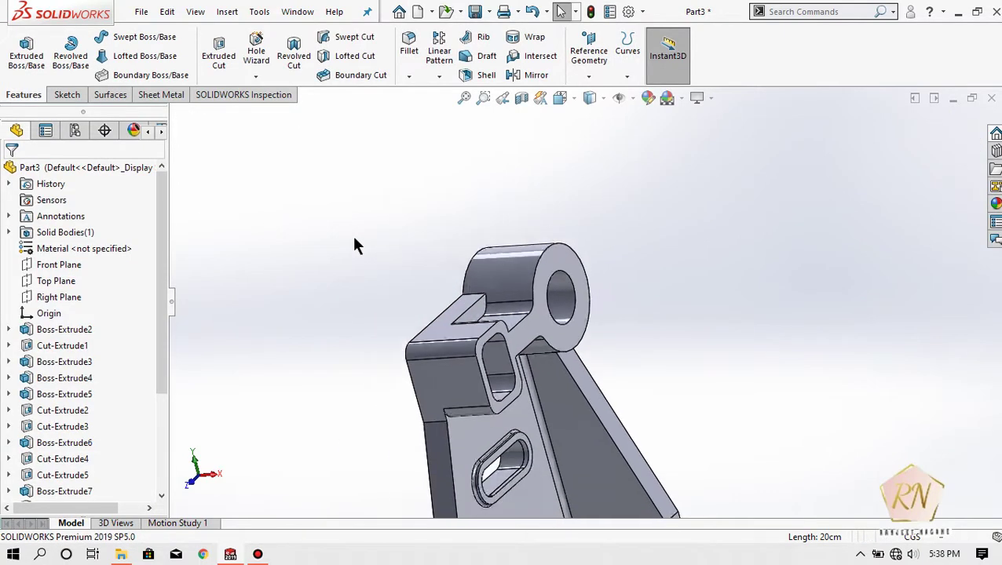
middle_click_drag(694, 414, 633, 343)
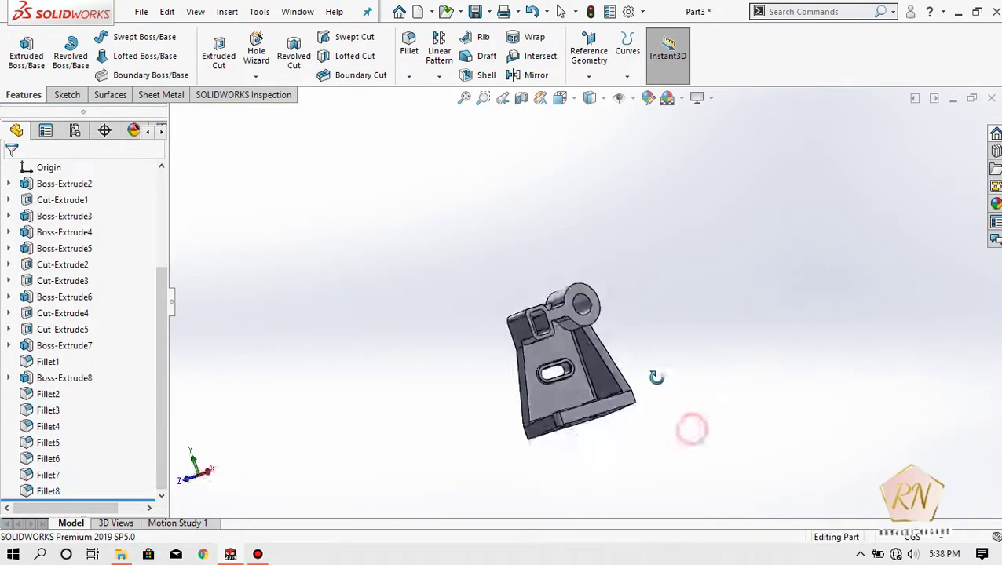
scroll(601, 328, "down", 3)
scroll(600, 328, "down", 3)
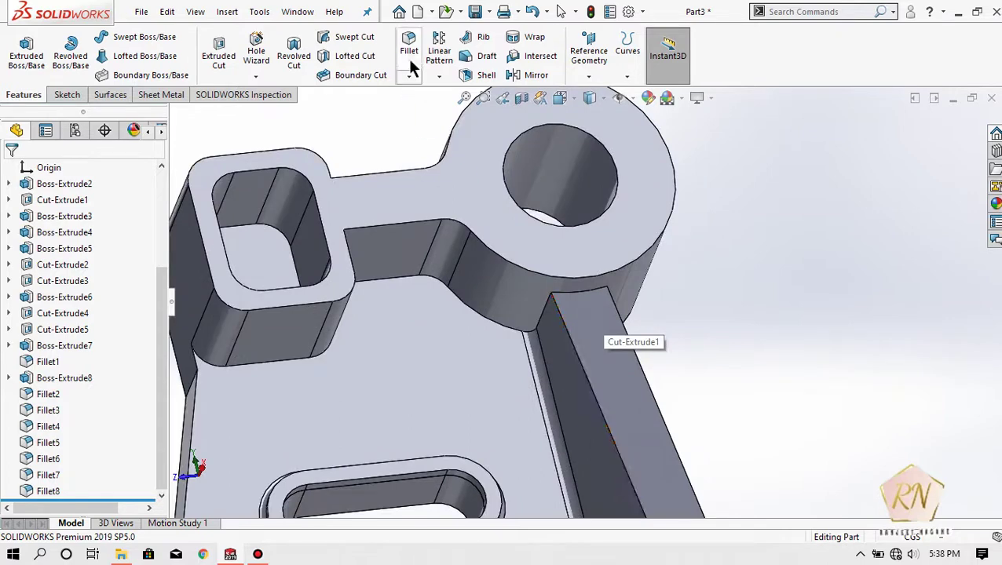
Fillet the edge where the lug meets the rib
left_click(585, 292)
left_click(10, 172)
scroll(553, 321, "up", 5)
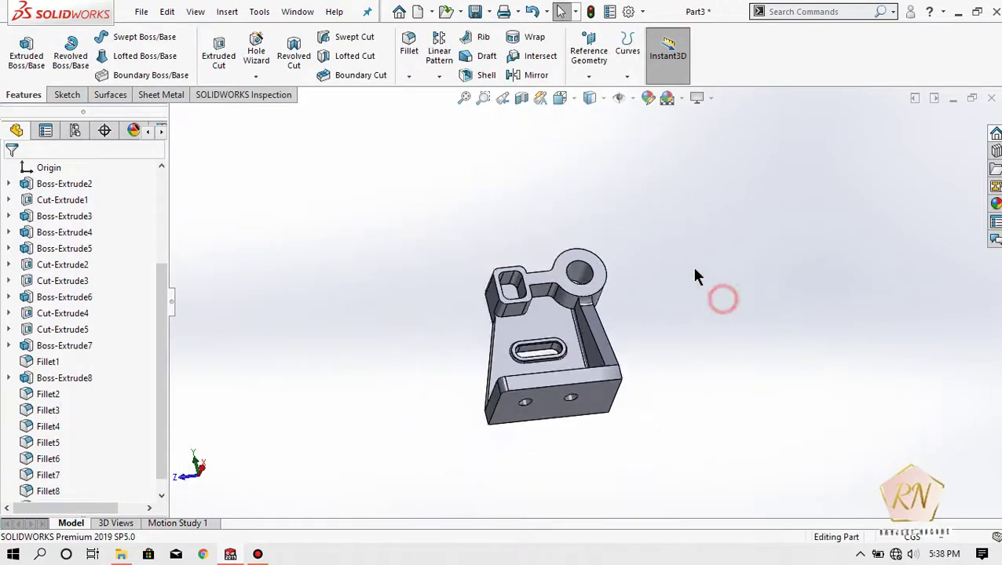
mouse_move(637, 207)
middle_mouse_down()
mouse_move(700, 291)
mouse_move(763, 270)
mouse_move(691, 226)
mouse_move(665, 272)
mouse_move(673, 298)
mouse_move(700, 272)
mouse_move(690, 277)
middle_mouse_up()
scroll(577, 289, "down", 3)
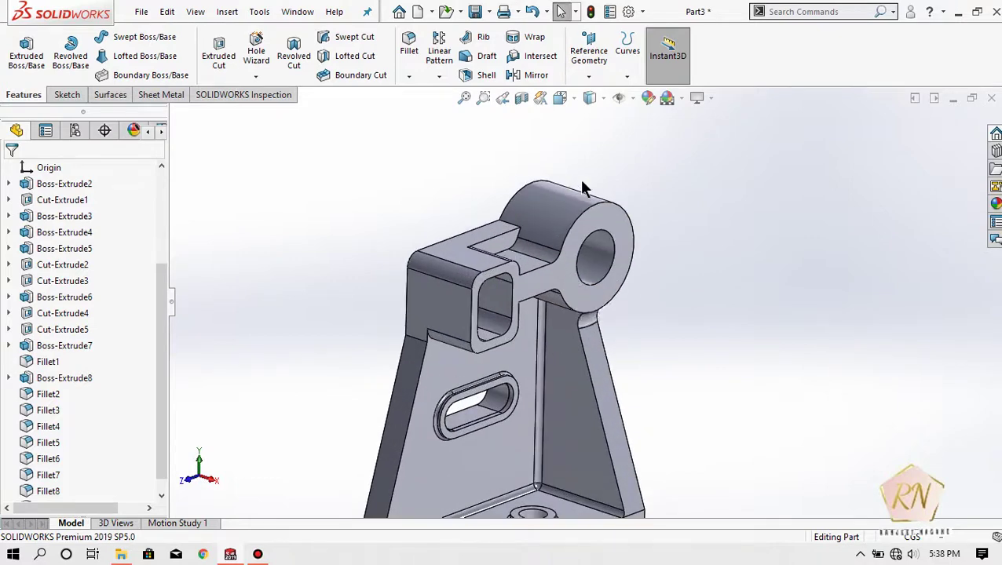
scroll(556, 402, "up", 3)
scroll(532, 512, "down", 2)
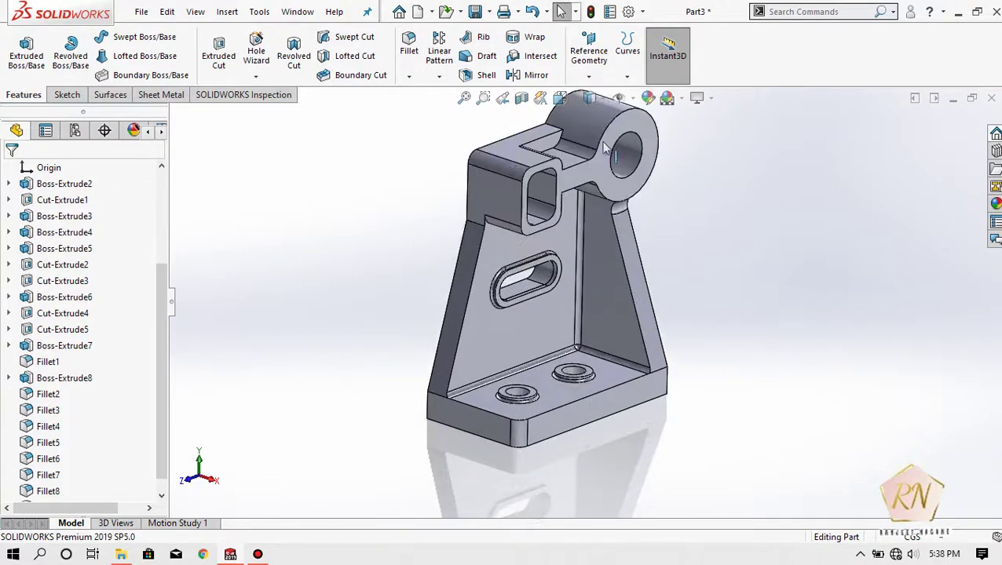
scroll(583, 234, "up", 2)
scroll(585, 161, "down", 2)
Try yellow and cyan swatches, then apply magenta to the whole part
left_click(648, 97)
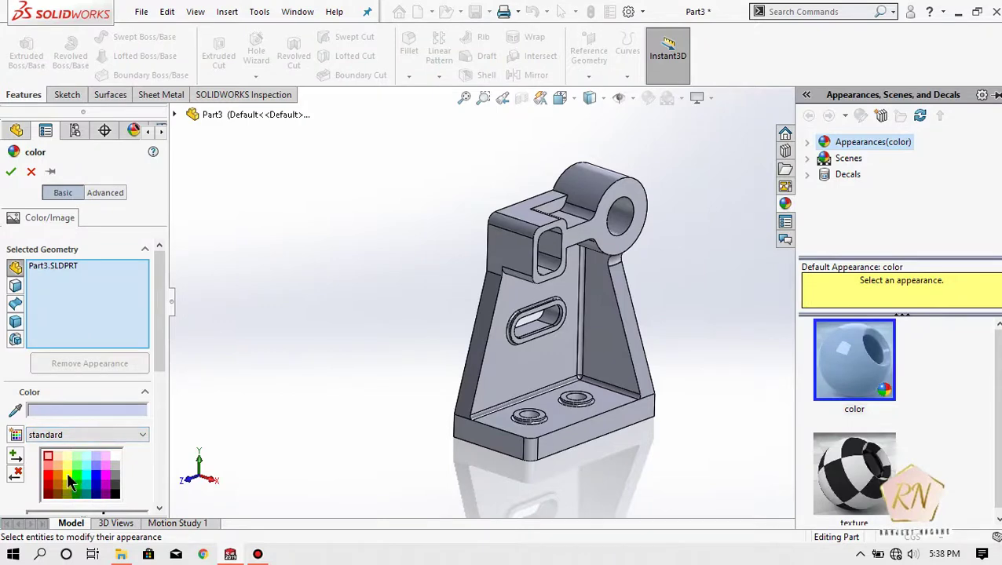
left_click(67, 471)
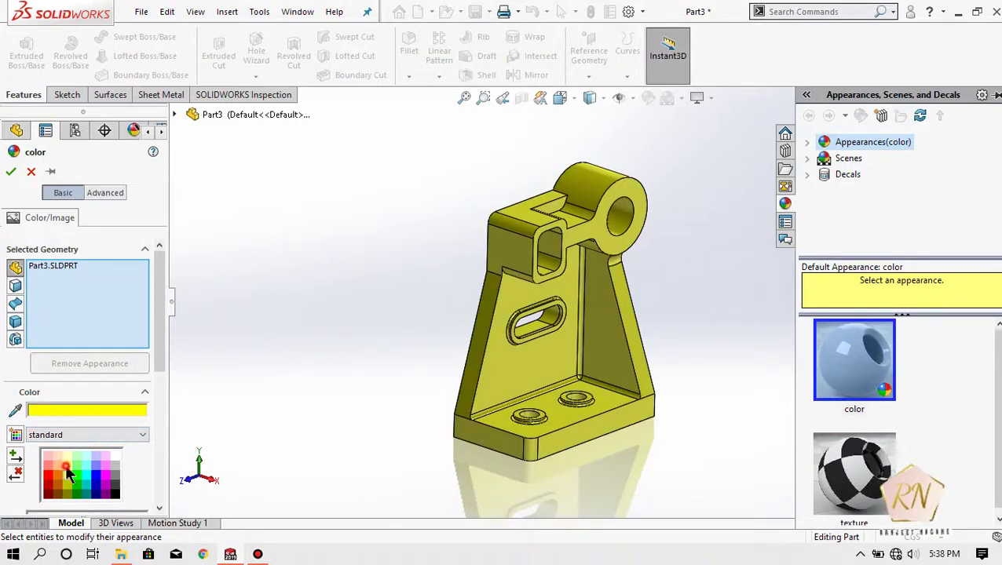
left_click(66, 460)
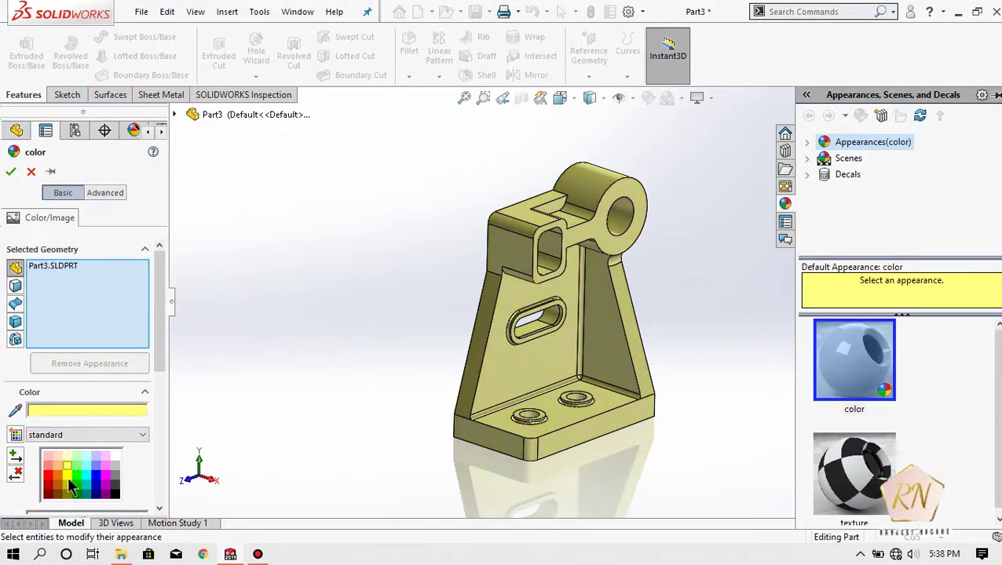
left_click(86, 476)
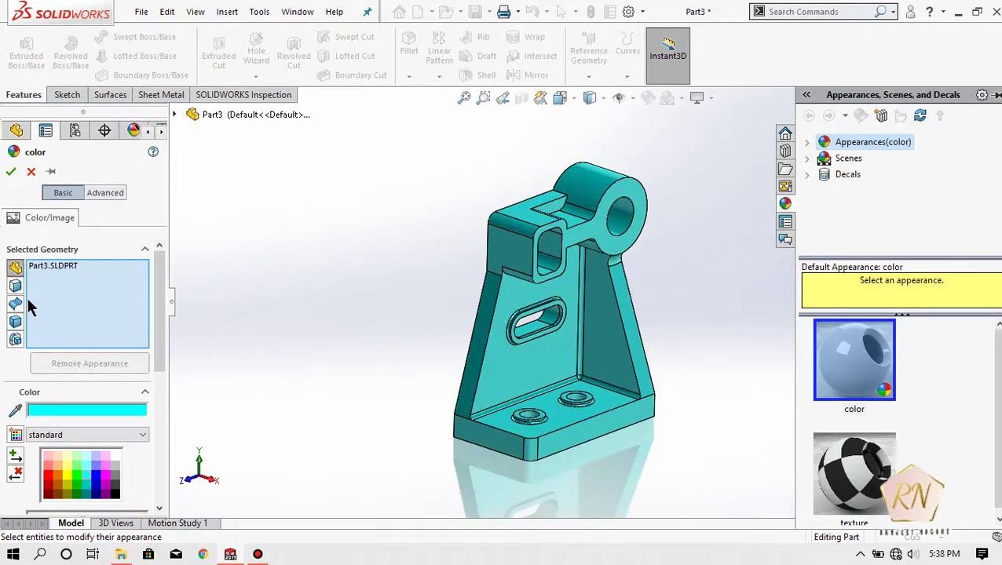
left_click(106, 476)
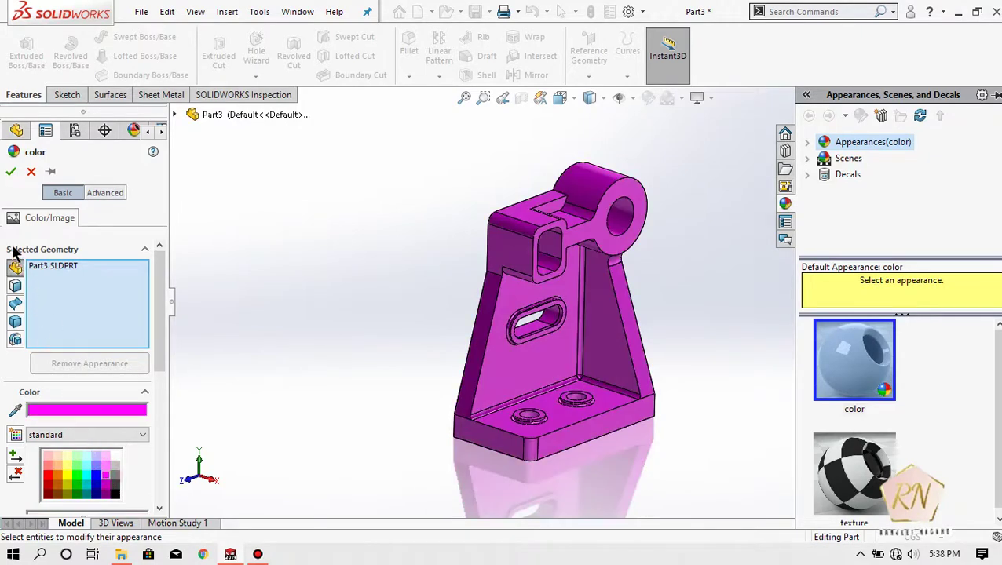
left_click(12, 174)
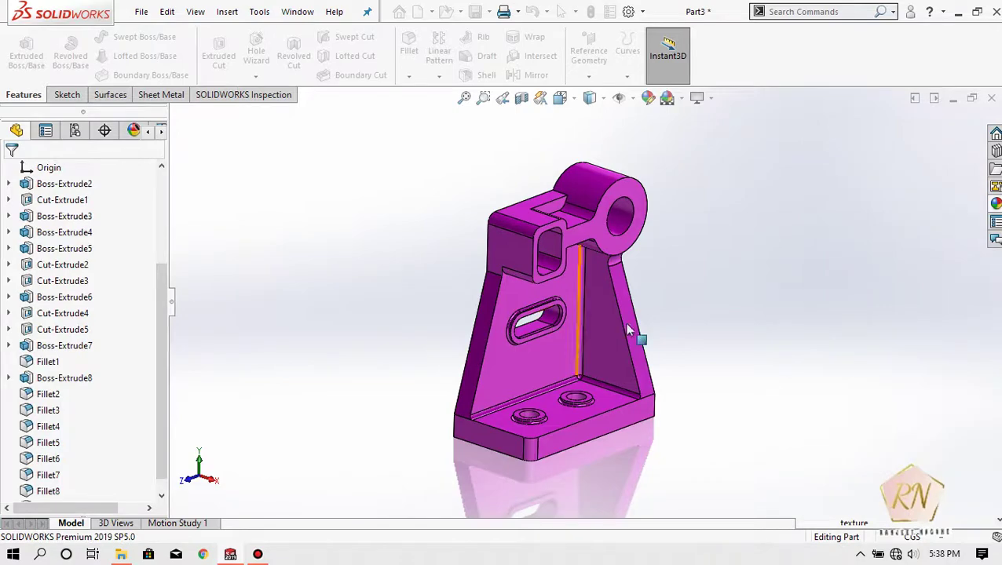